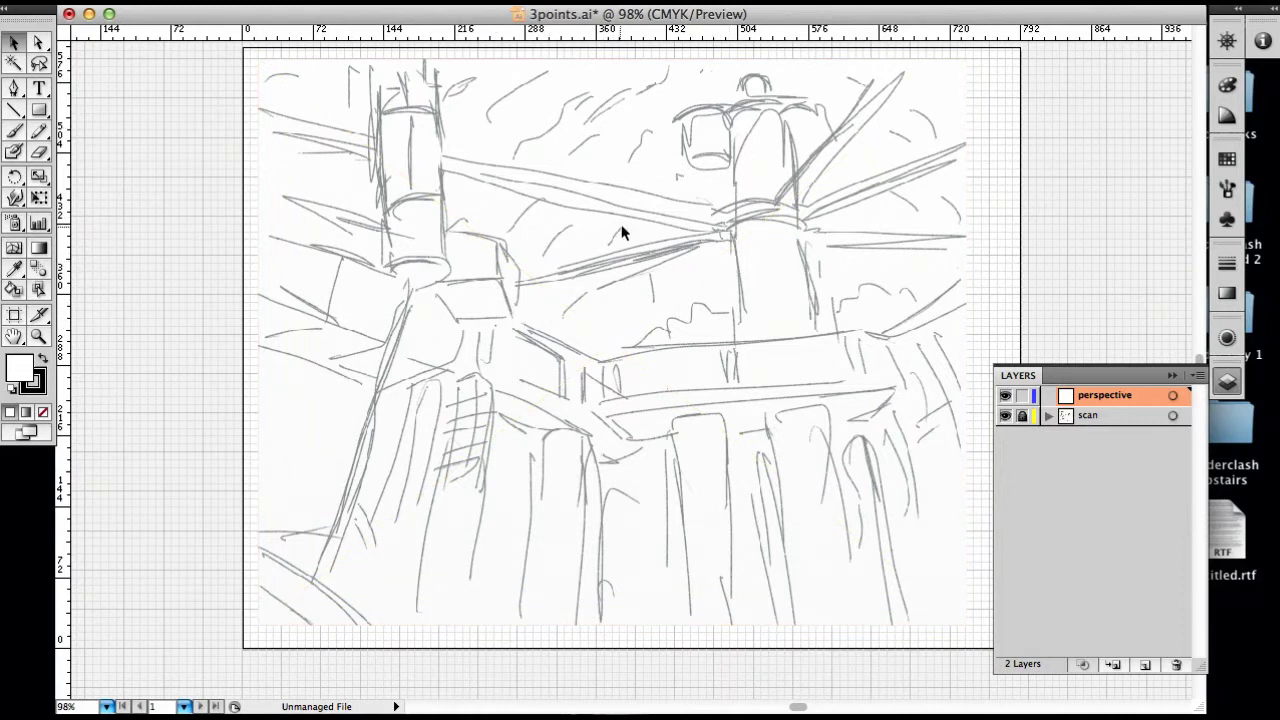
Check the imported sketch by hiding and showing the scan layer, keeping the perspective layer active for drawing
left_click(1006, 417)
left_click(1006, 417)
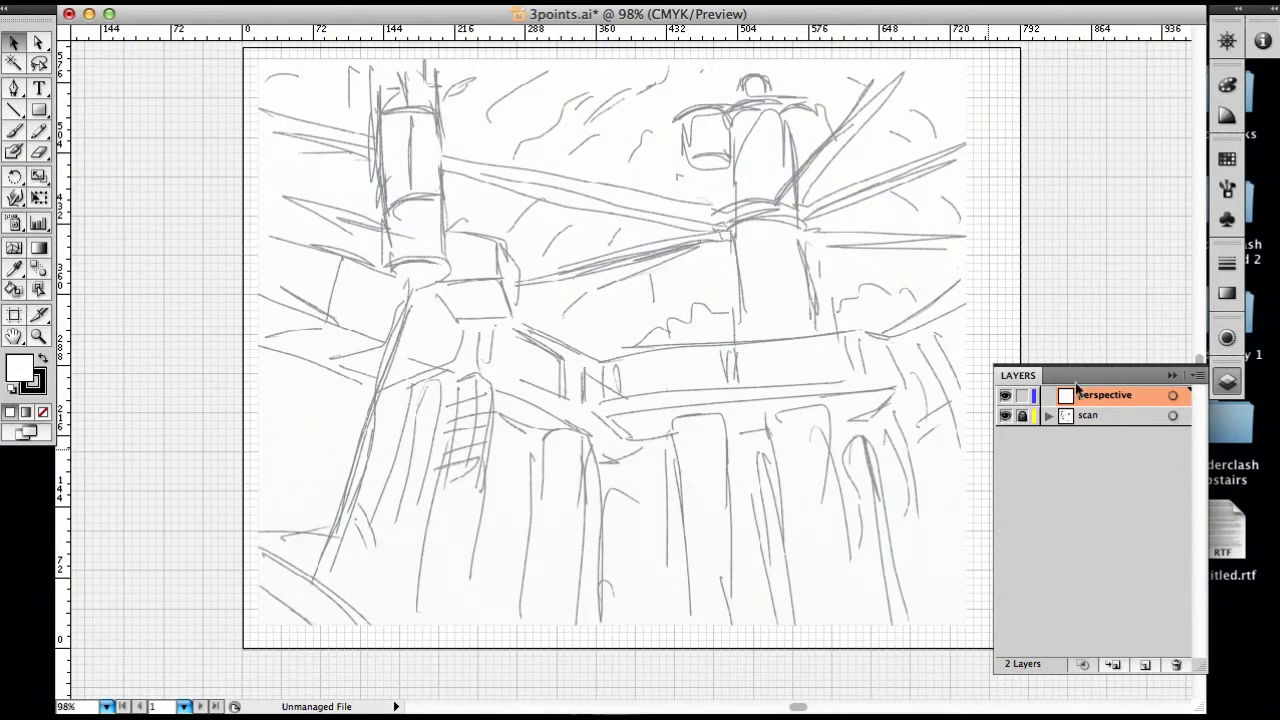
left_click(1230, 382)
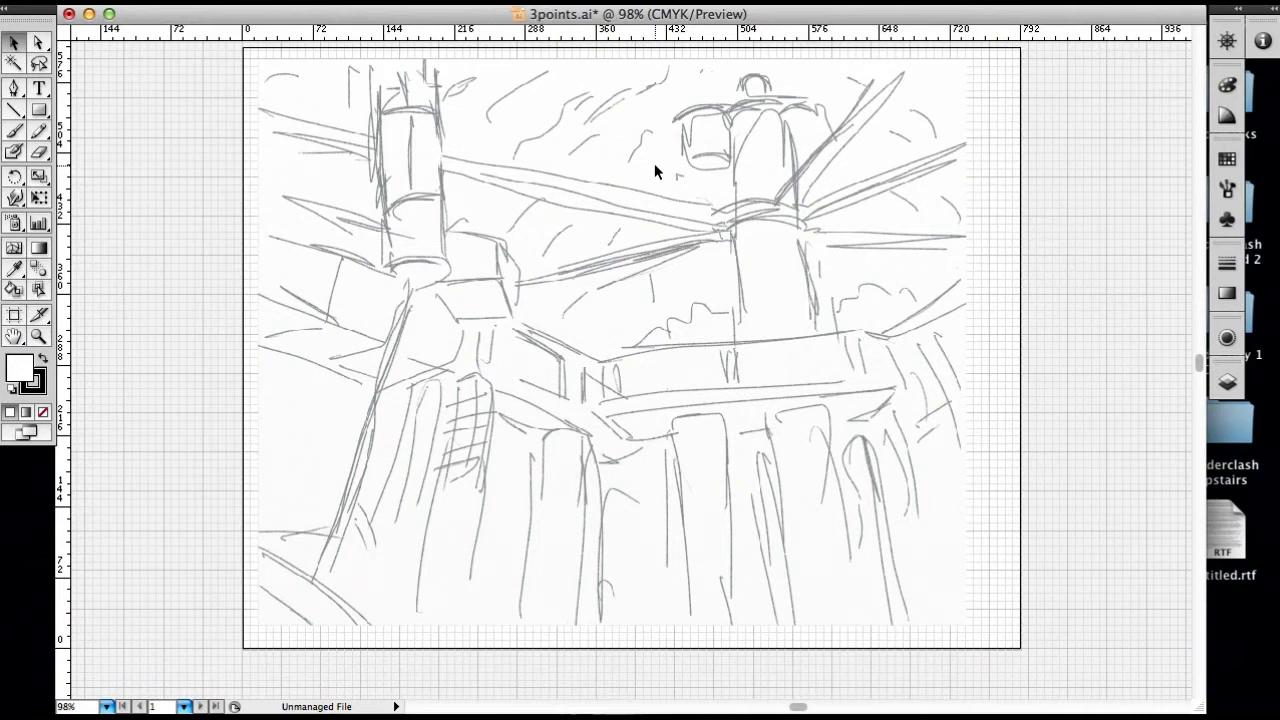
With the fill set to none, draw a long perspective line along the sketch's rising ledge, from far left of the artboard past its right edge
key("super+minus")
key("super+minus")
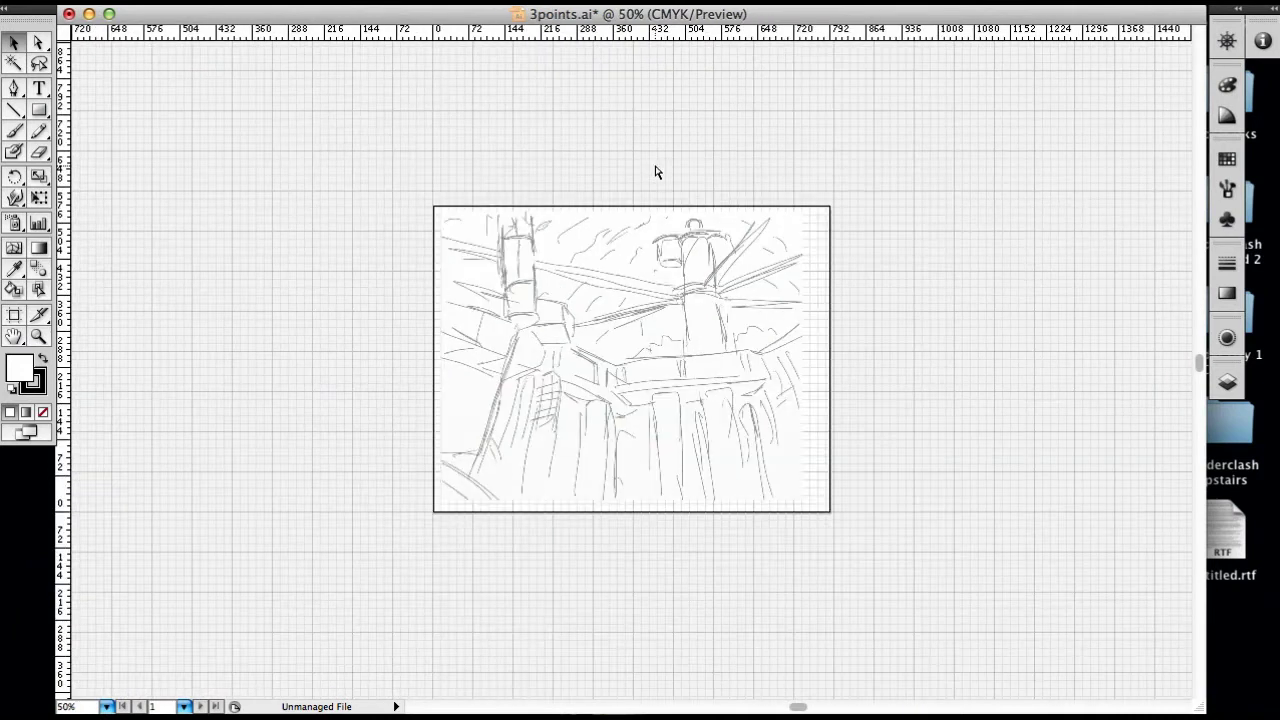
key("super+minus")
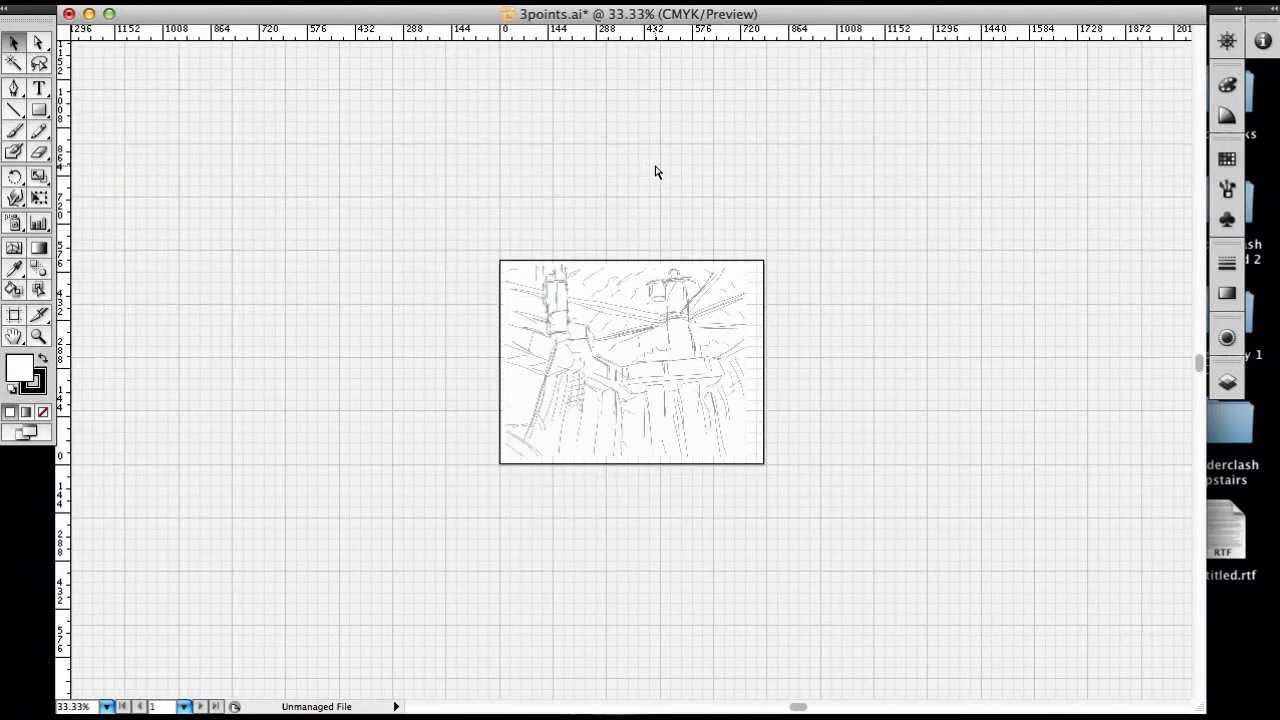
key("super+minus")
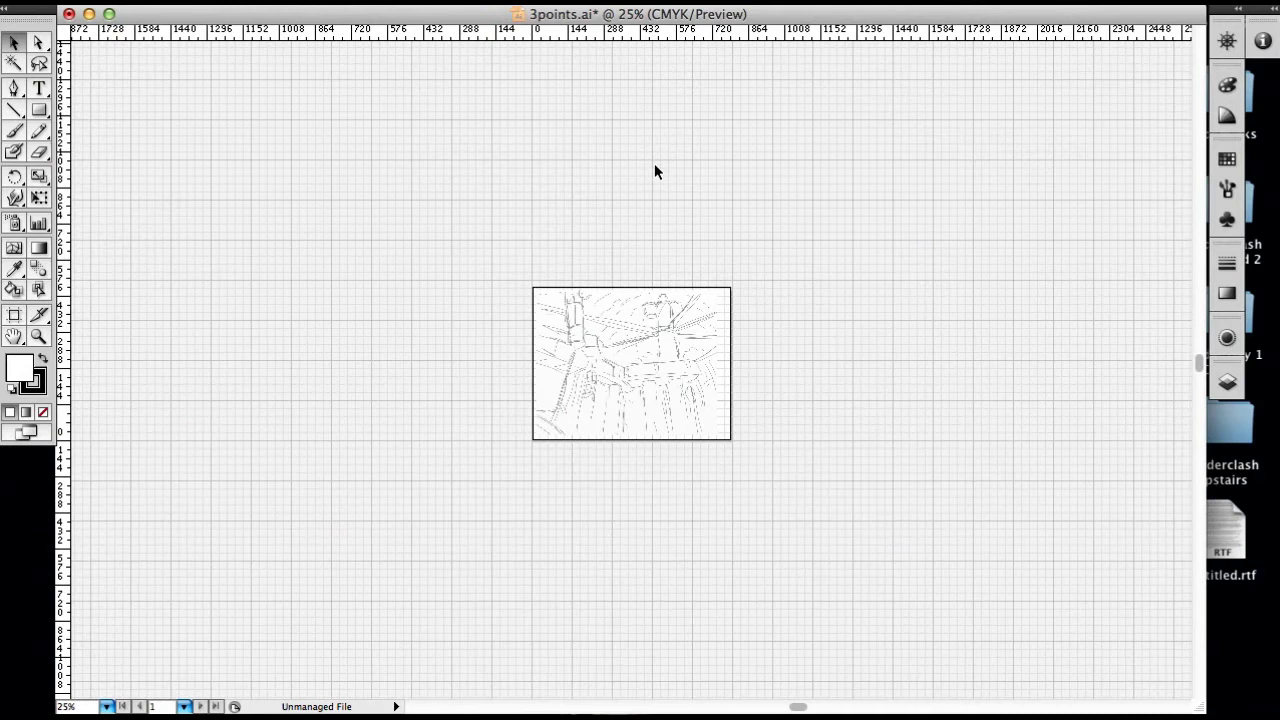
left_click(43, 412)
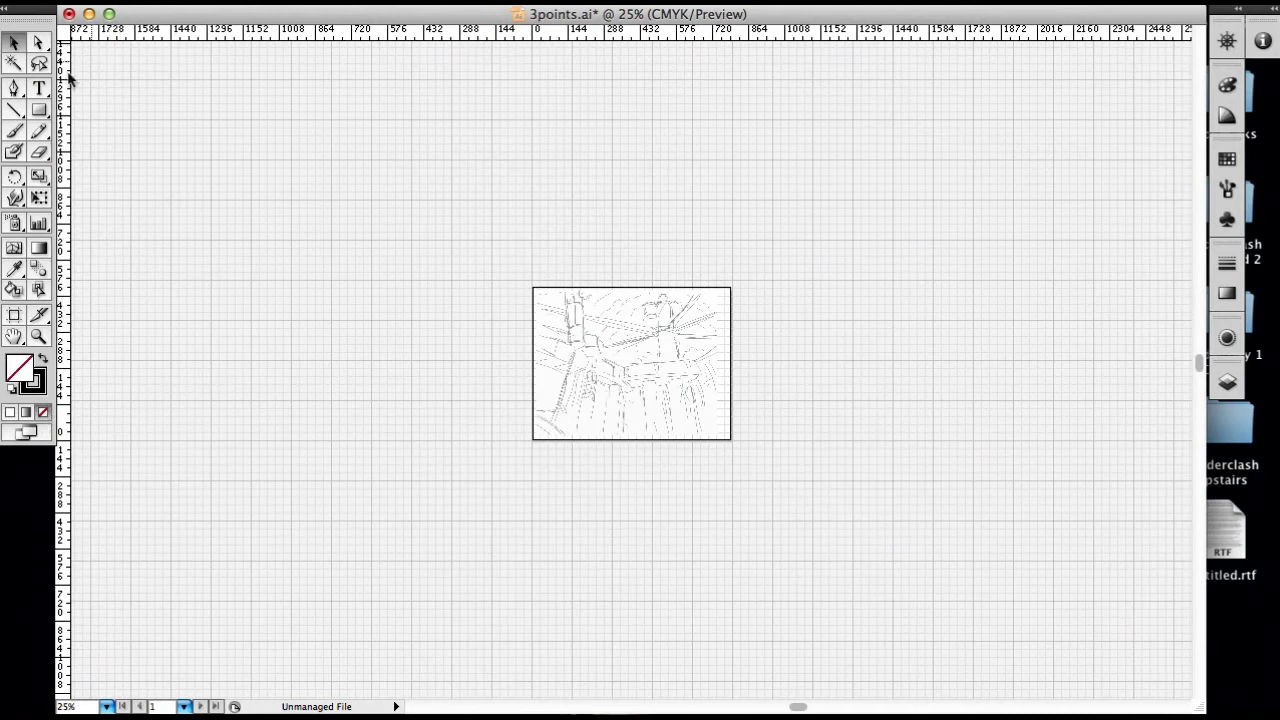
left_click(14, 110)
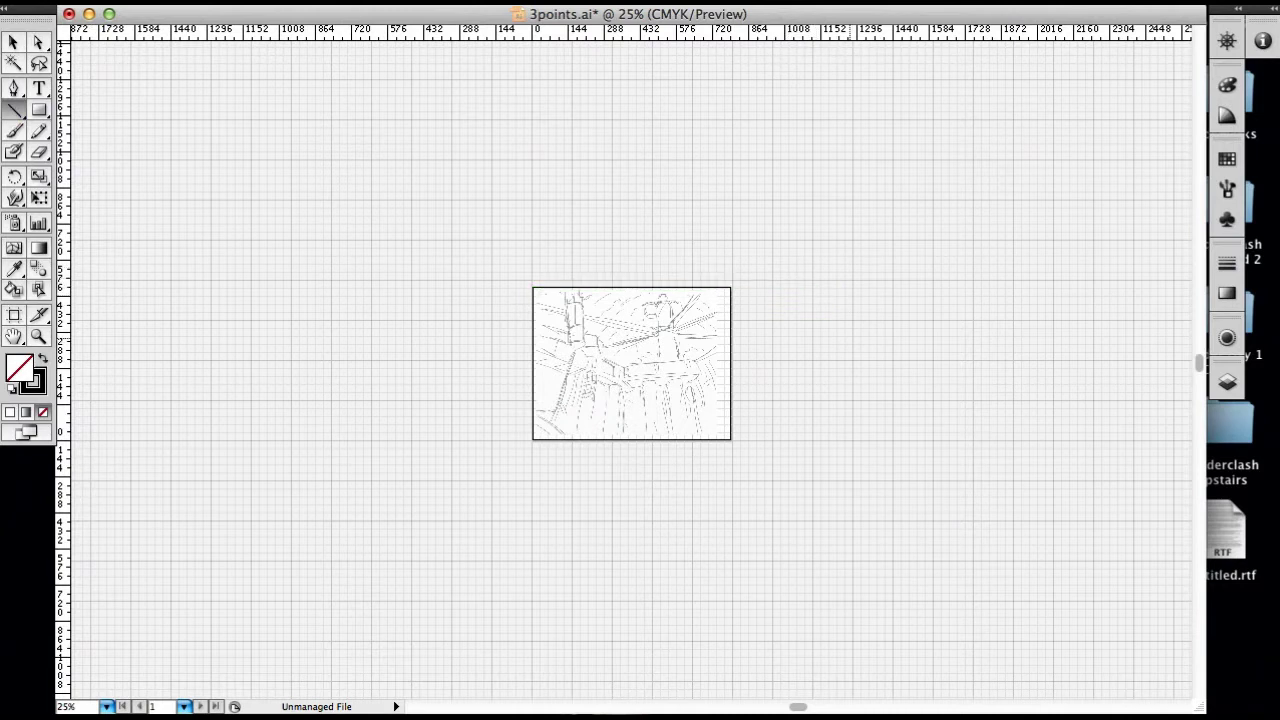
left_click_drag(670, 362, 126, 400)
key("a")
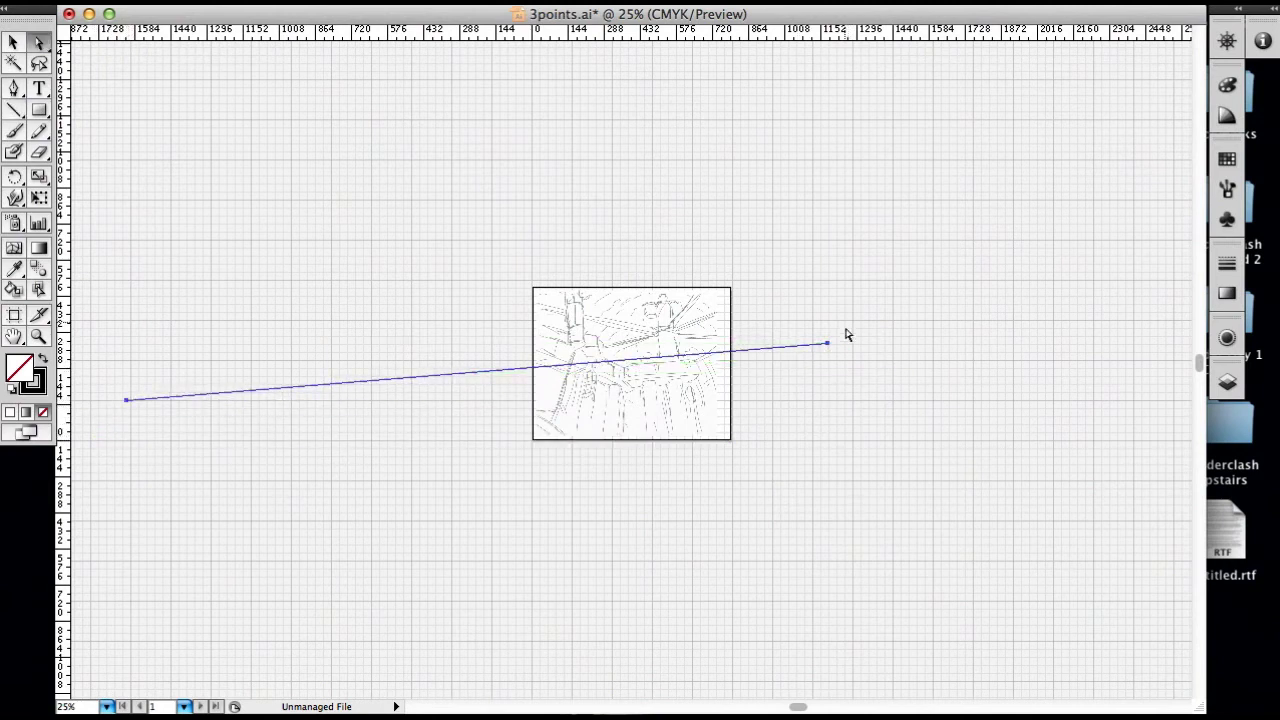
left_click_drag(828, 344, 829, 348)
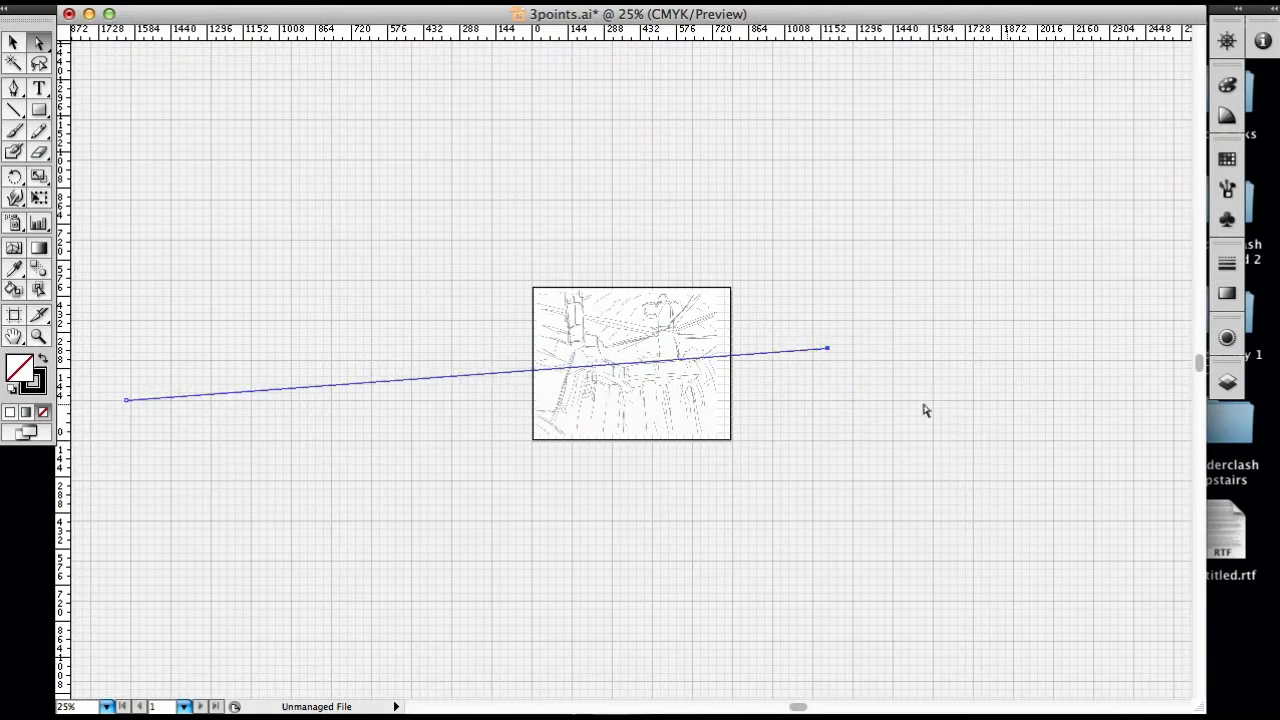
Draw a second perspective line descending rightward through the sketch beyond the artboard, adjusting both endpoints to follow the wall's slope
left_click(14, 109)
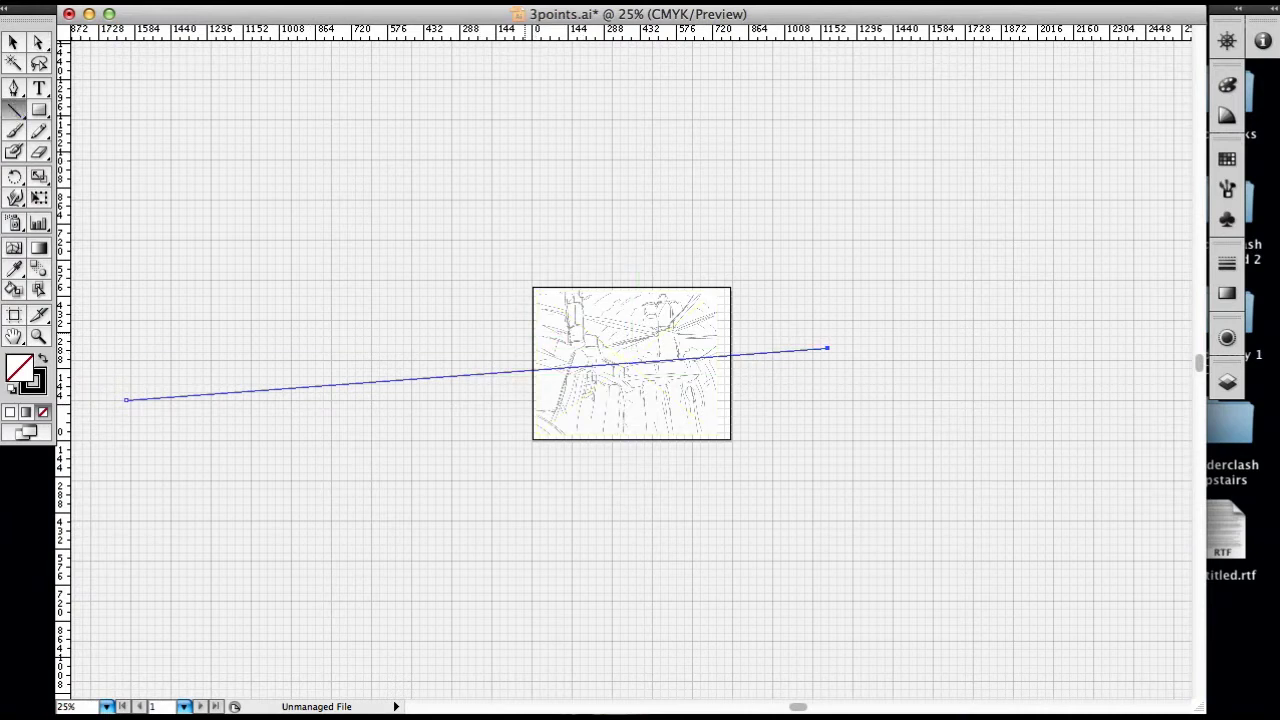
left_click_drag(503, 327, 902, 440)
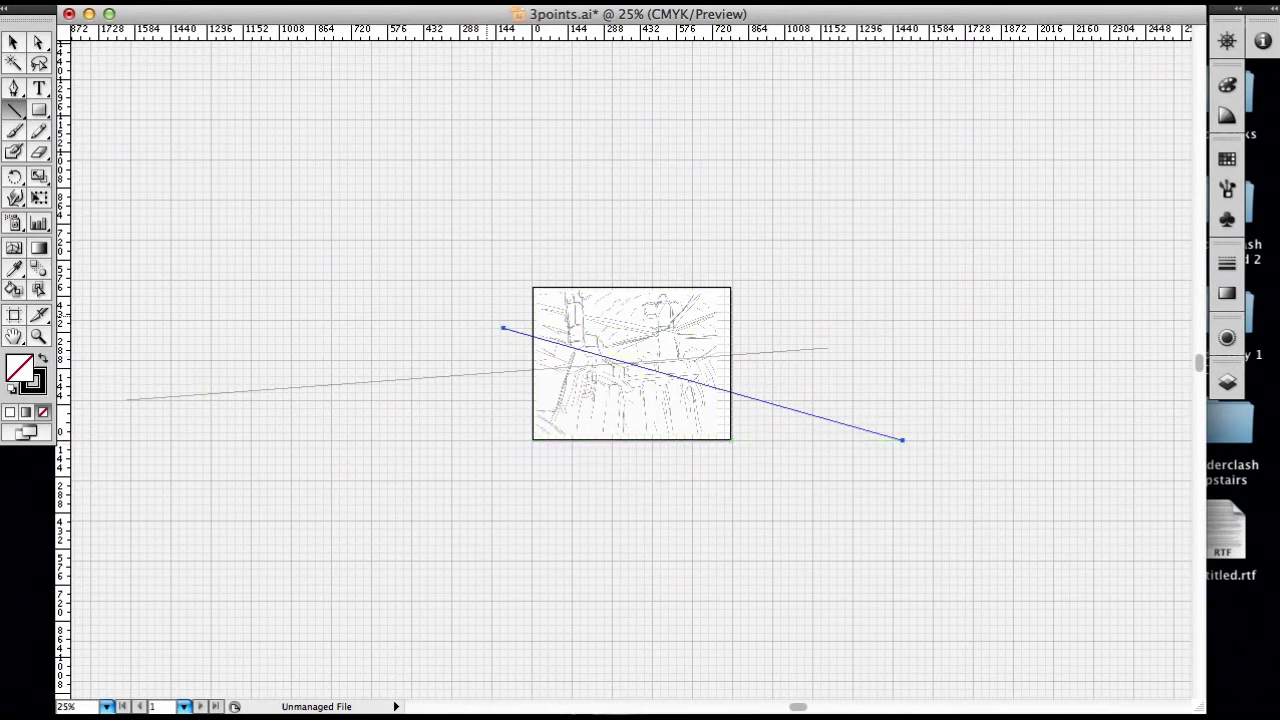
key("a")
left_click_drag(472, 312, 504, 320)
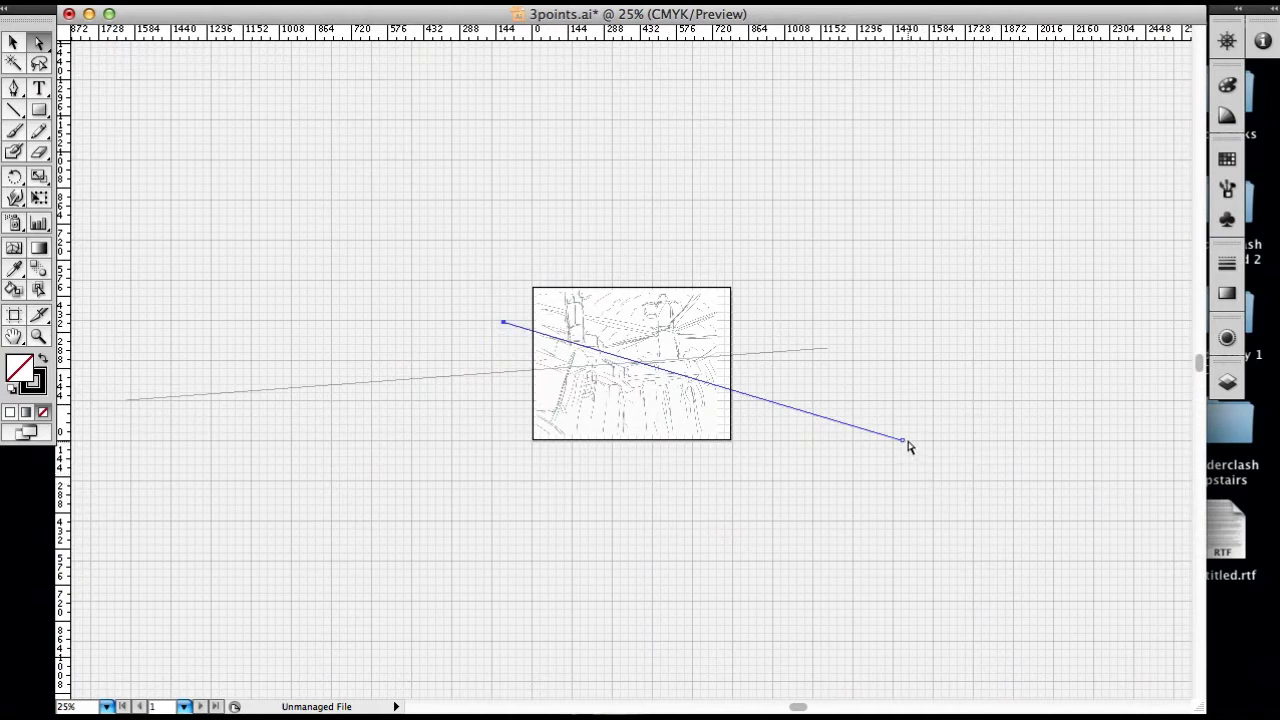
left_click_drag(907, 442, 903, 462)
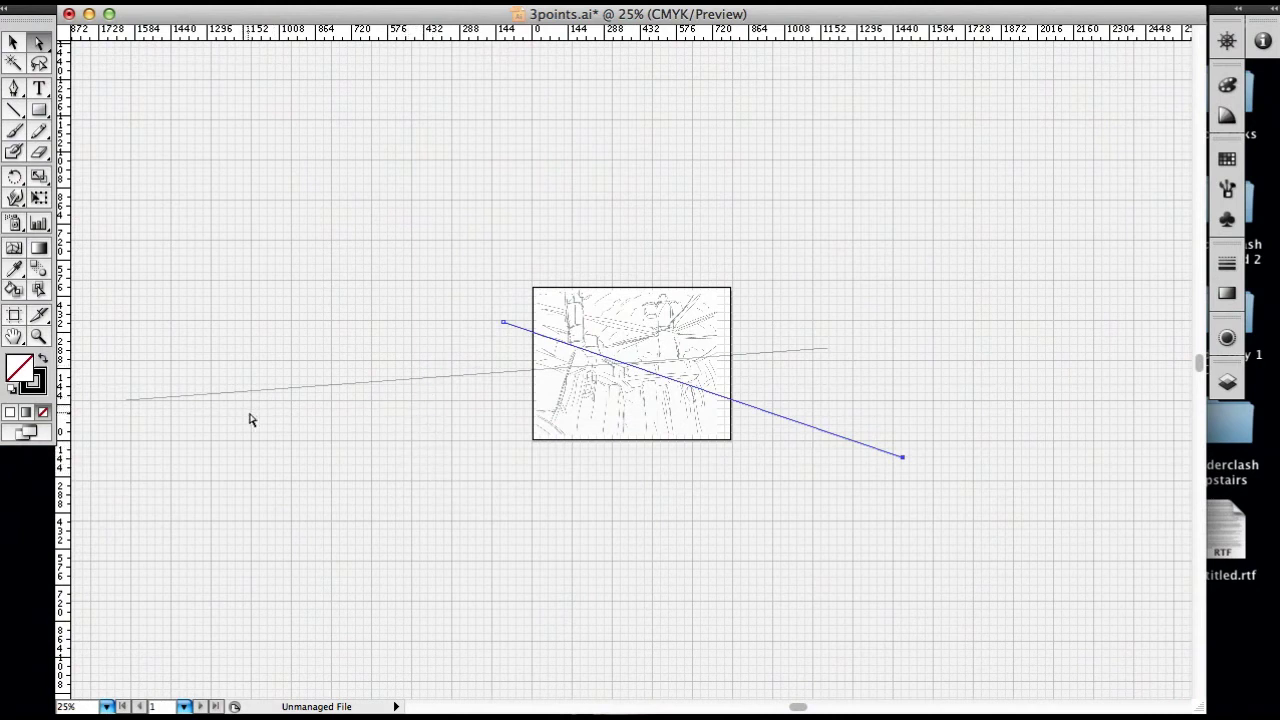
Reposition both ends of the first perspective line so its left end sits level with the second line's lower-right end
left_click(196, 396)
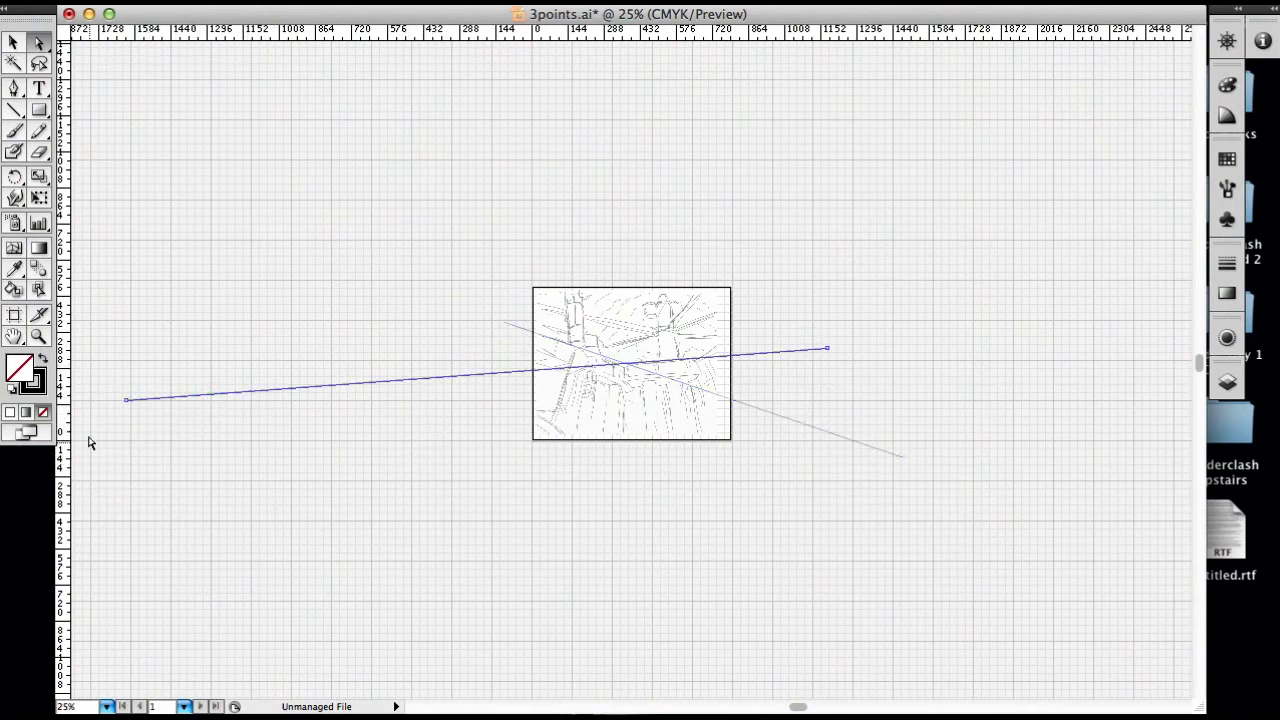
left_click_drag(127, 400, 133, 457)
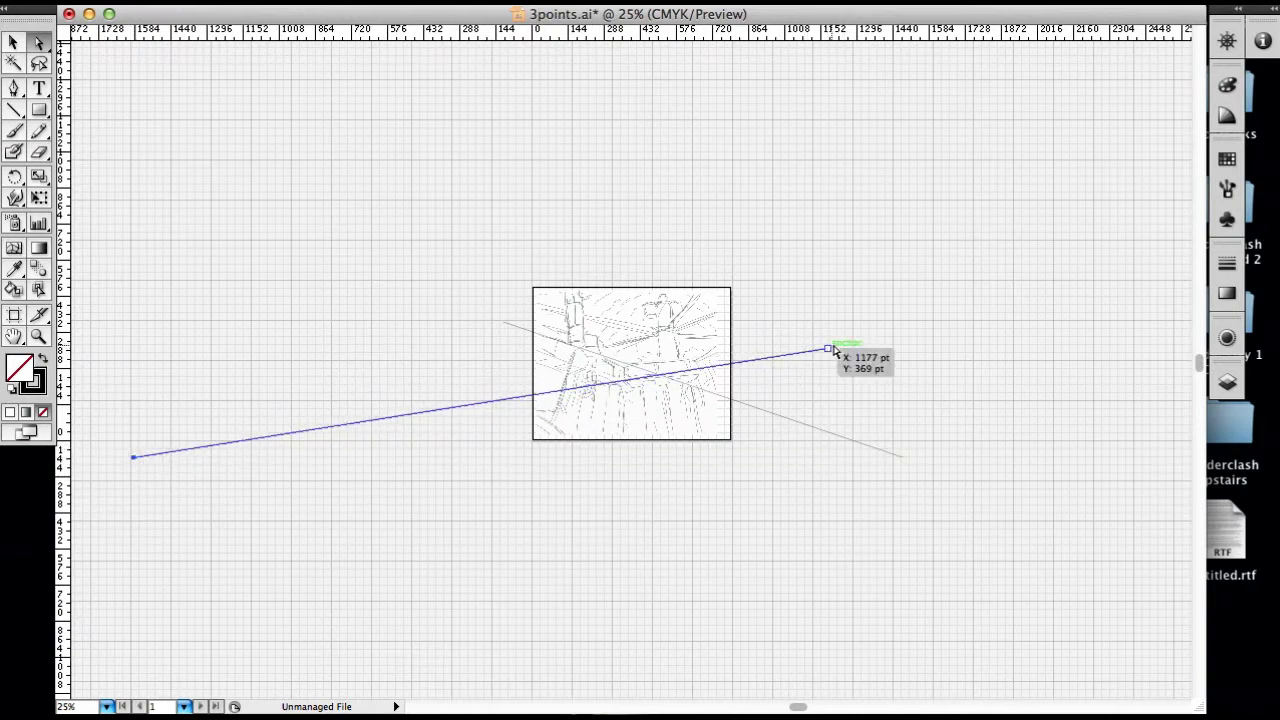
left_click_drag(828, 350, 838, 335)
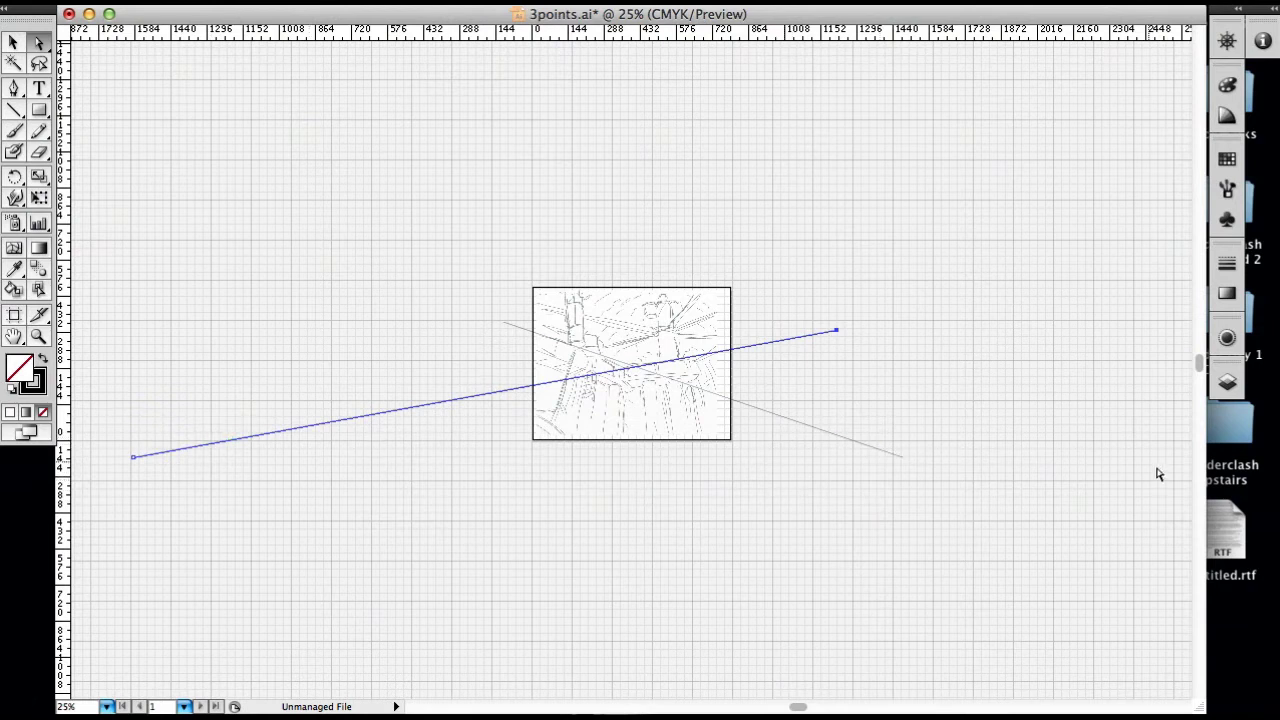
left_click(781, 236)
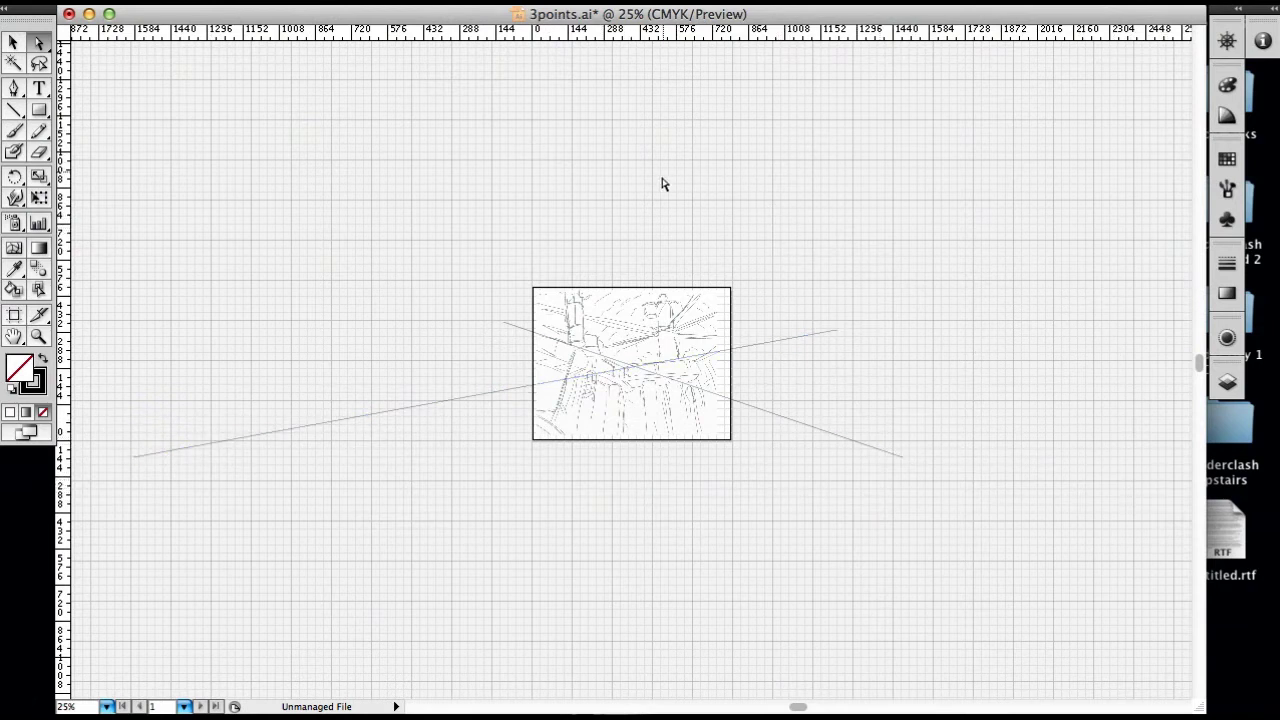
Draw a steep third perspective line from high above the artboard down along the tower's edge, nudging its upper end slightly left
left_click(39, 110)
left_click(15, 112)
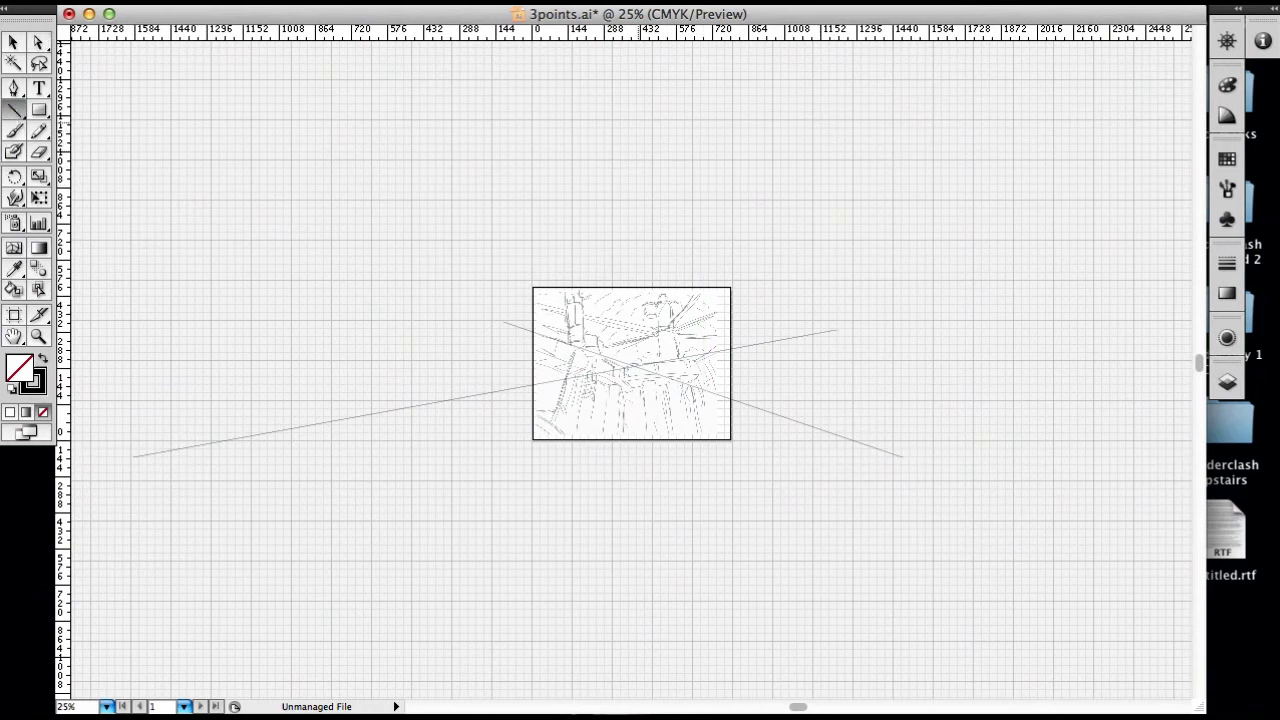
left_click_drag(631, 72, 709, 521)
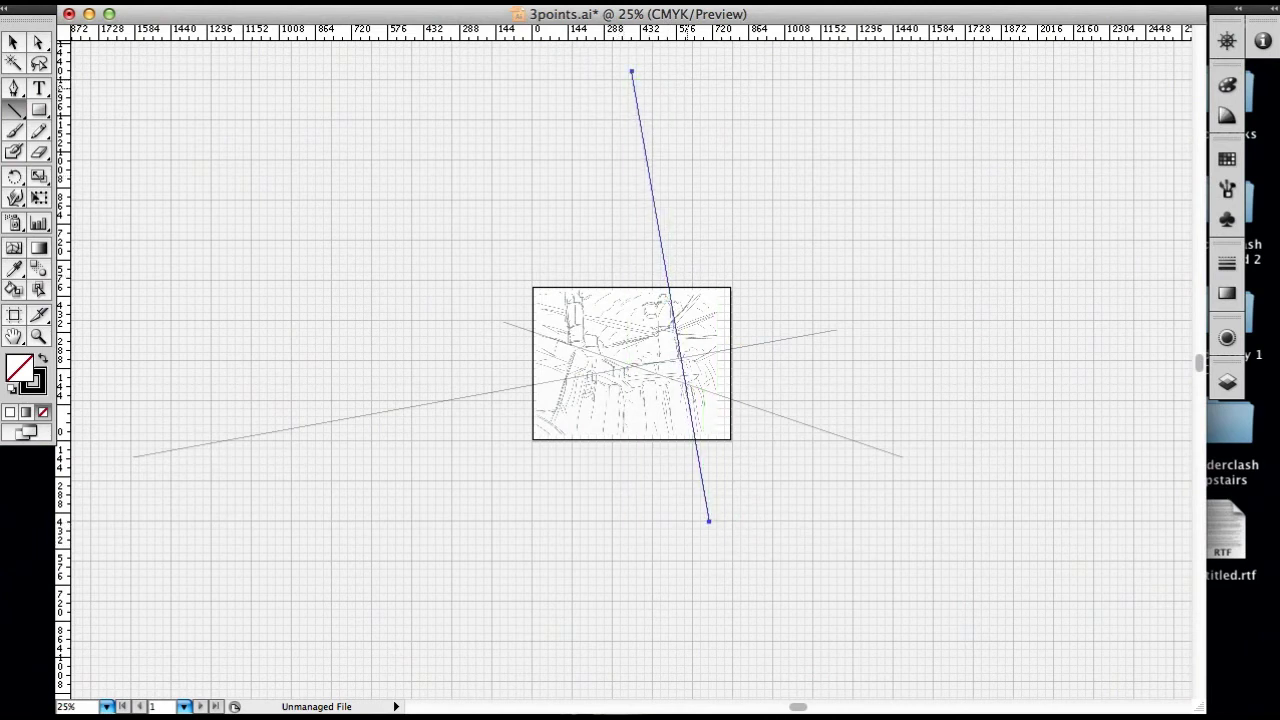
key("a")
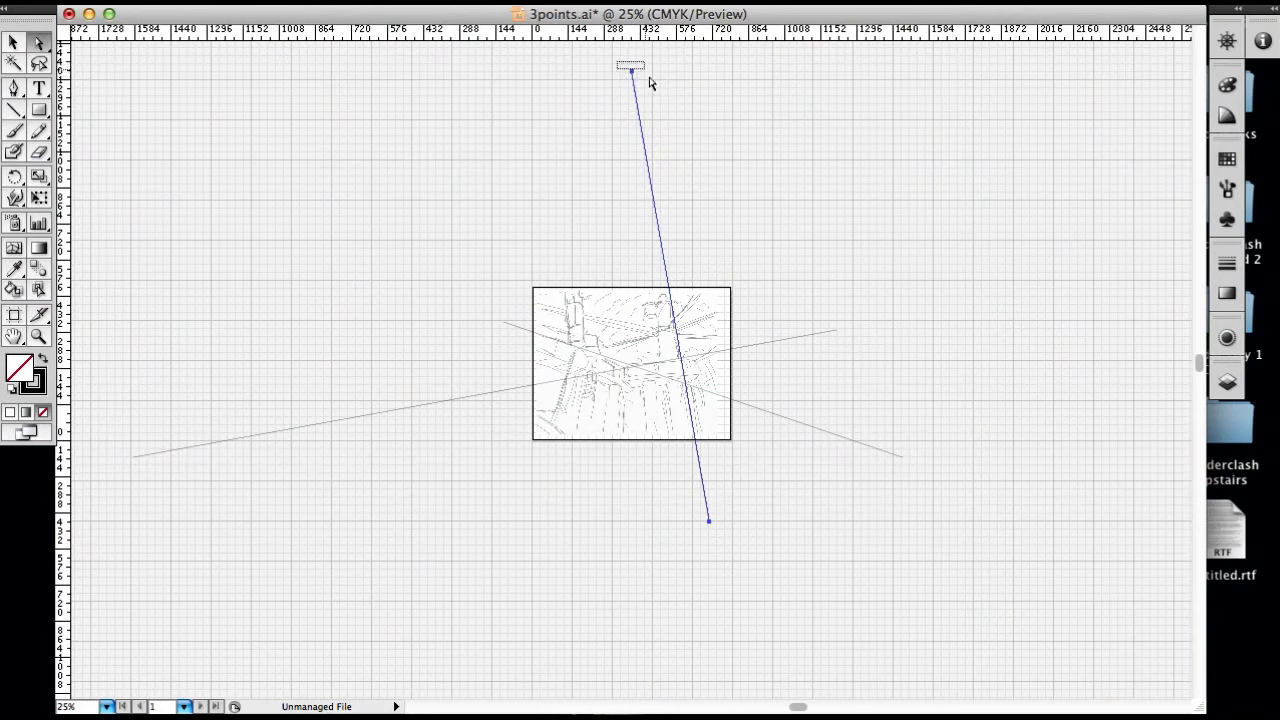
left_click_drag(632, 72, 632, 72)
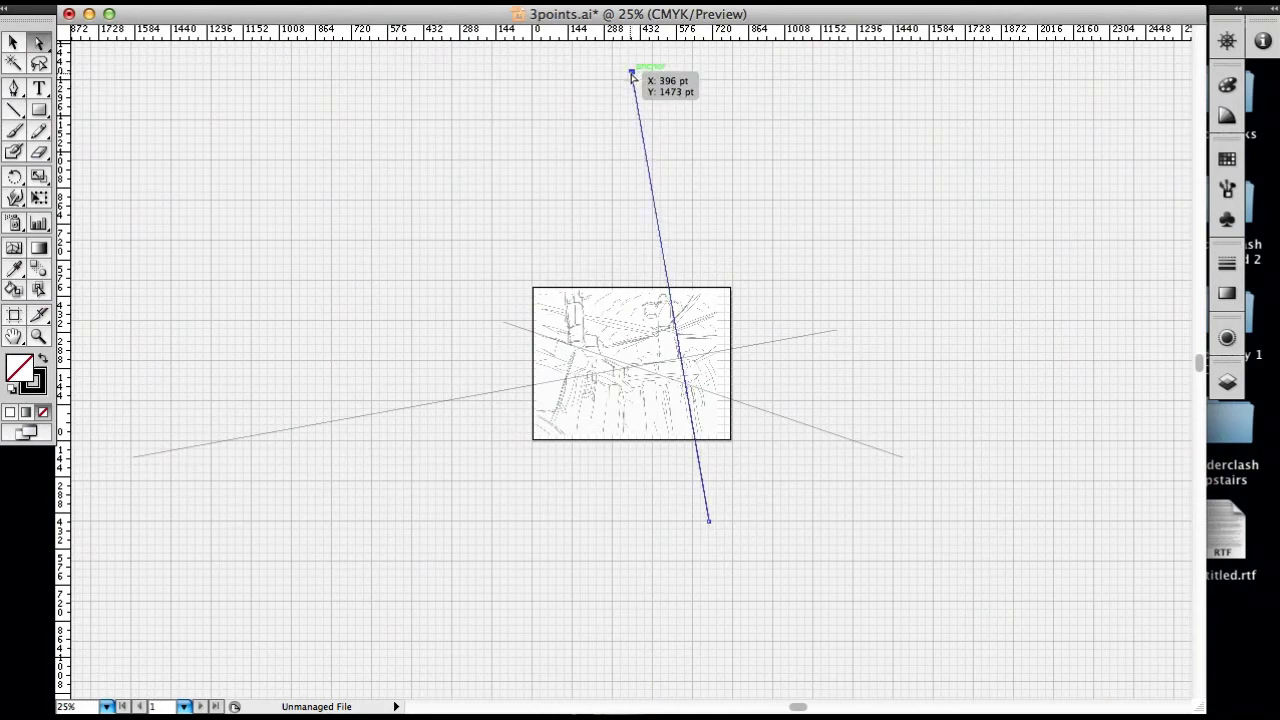
left_click_drag(631, 75, 627, 75)
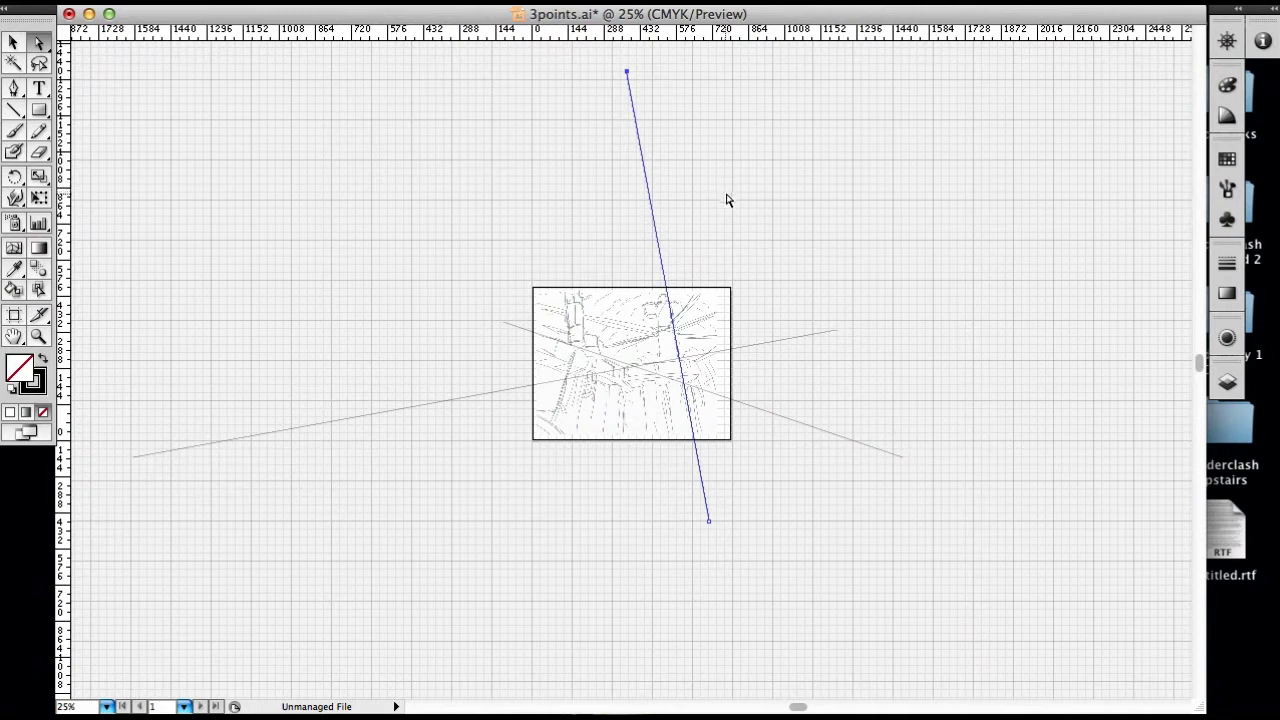
left_click(952, 404)
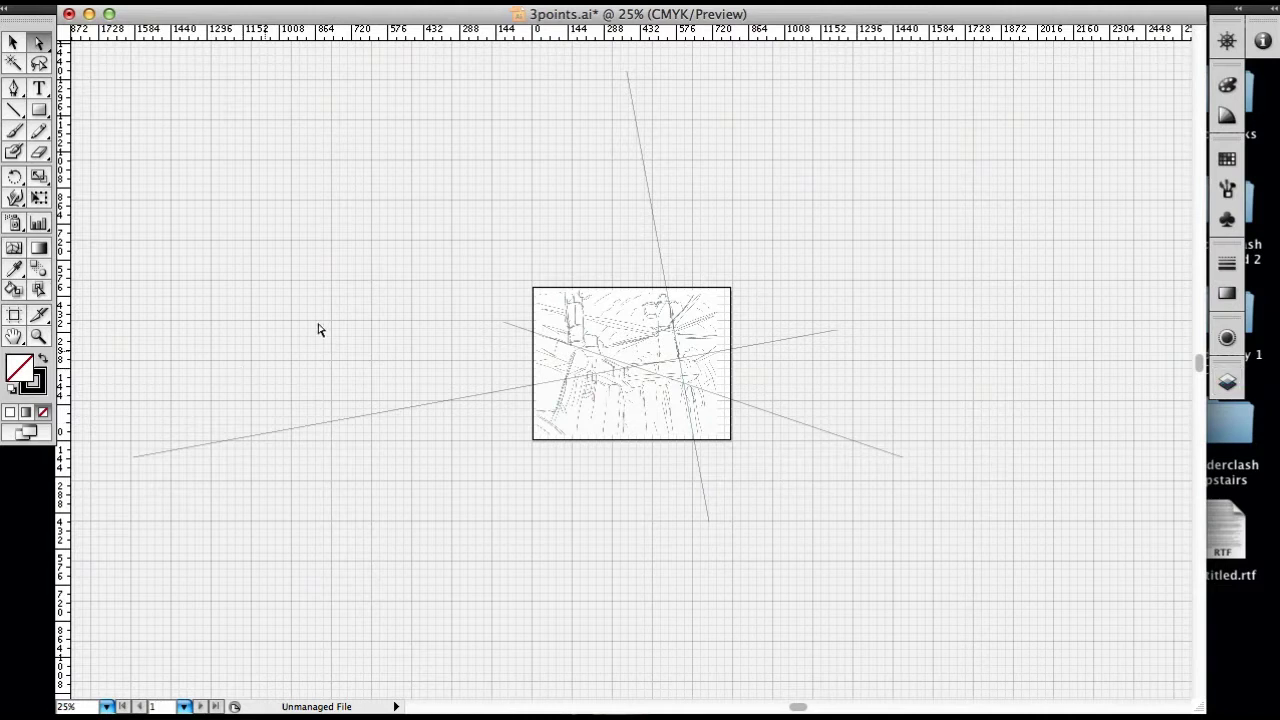
Nudge the descending line's lower-right end slightly outward and place a horizontal guide through it as the horizon
scroll(839, 423, "left", 3)
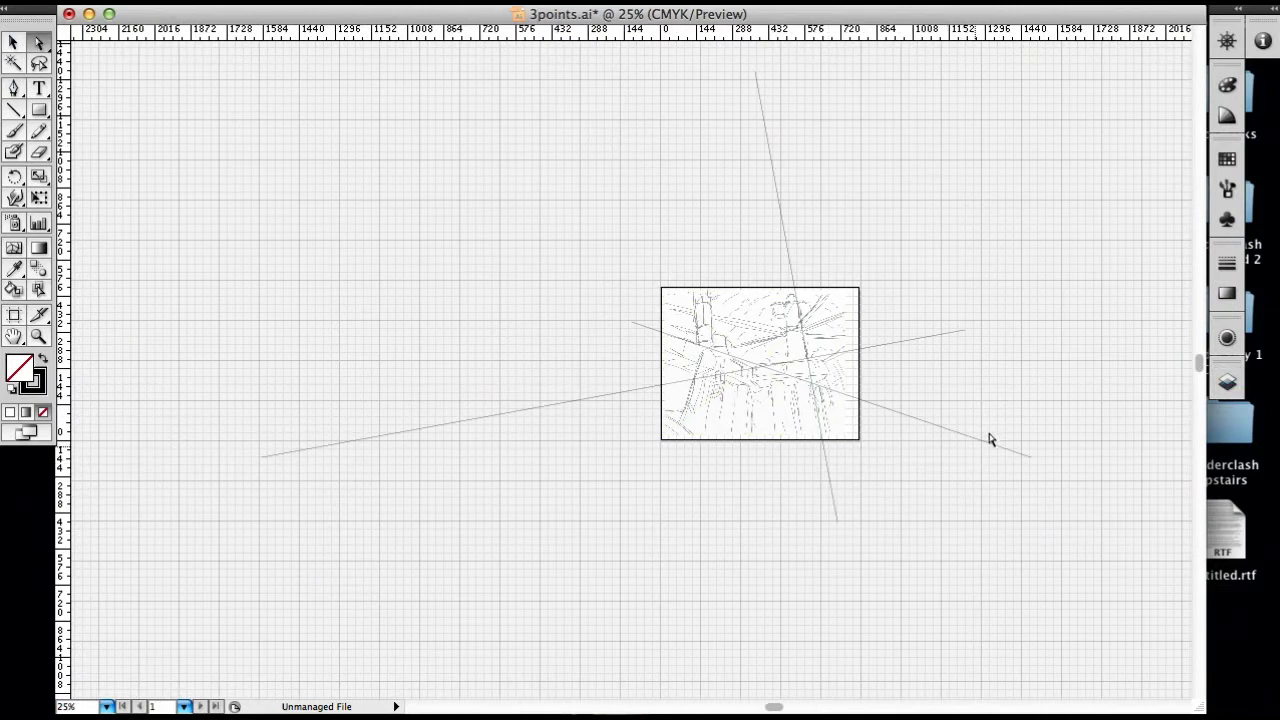
key("z")
left_click_drag(896, 377, 1065, 494)
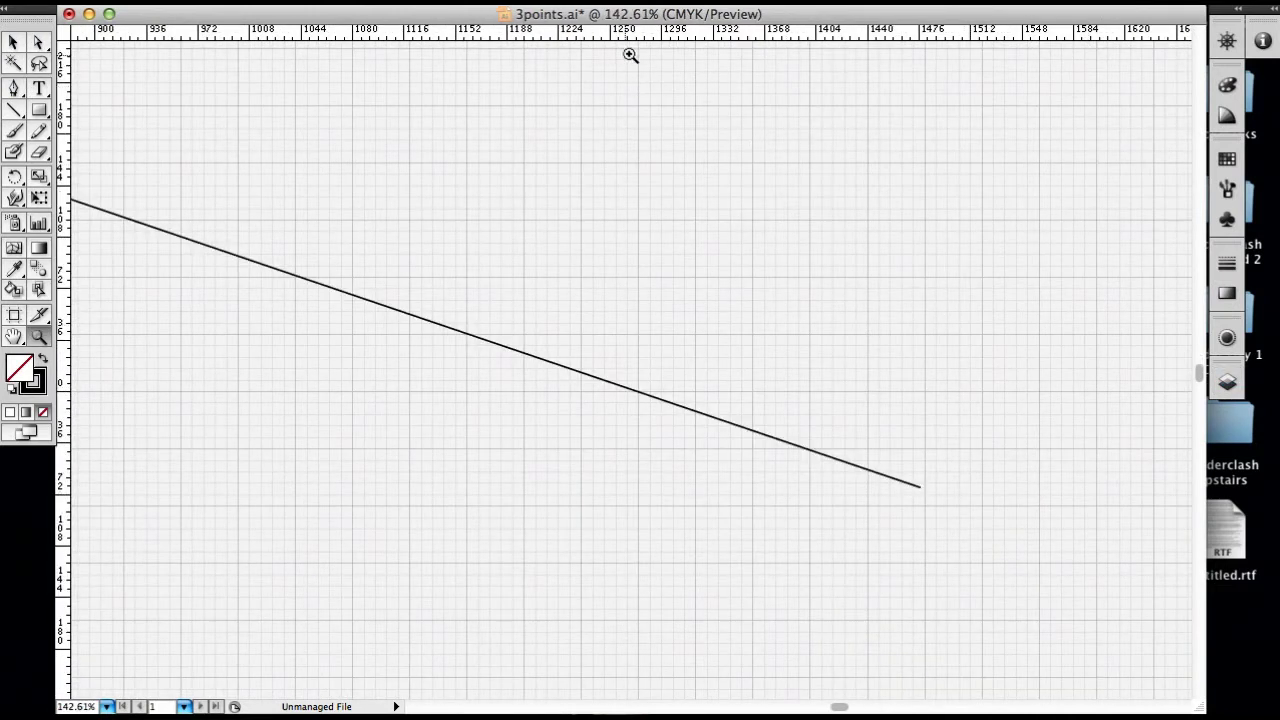
key("a")
left_click(915, 486)
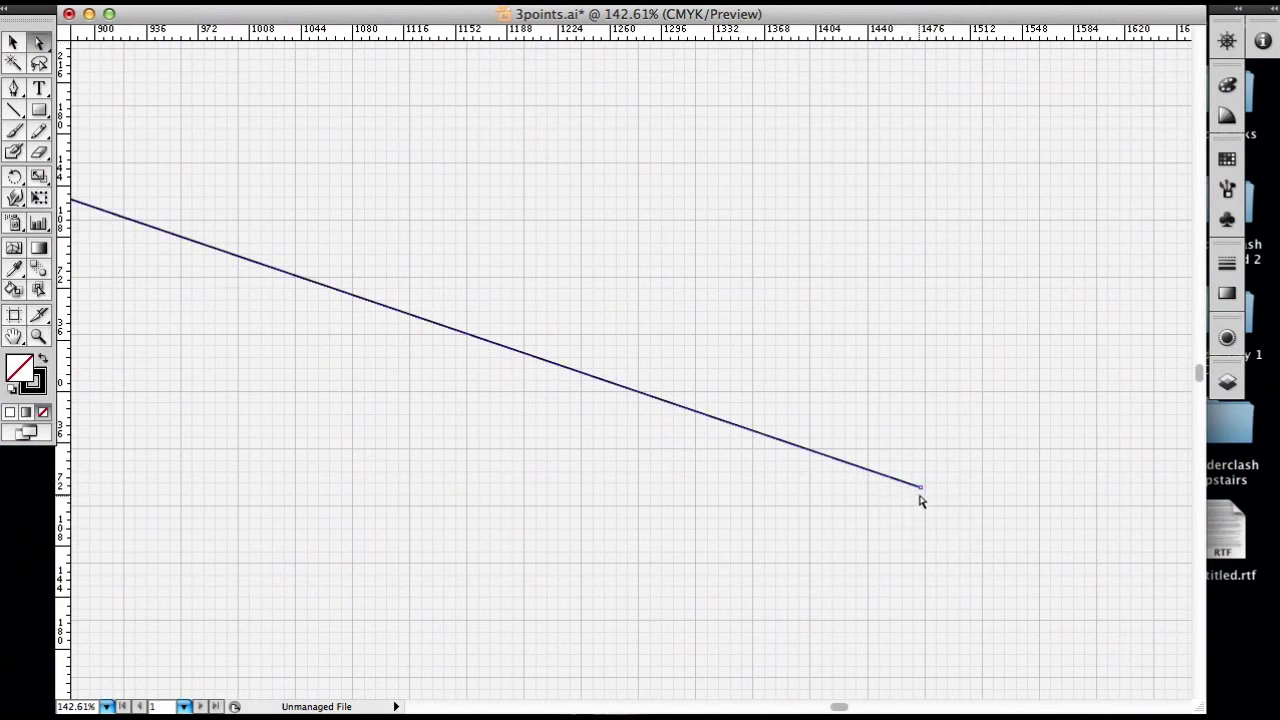
left_click_drag(920, 495, 926, 493)
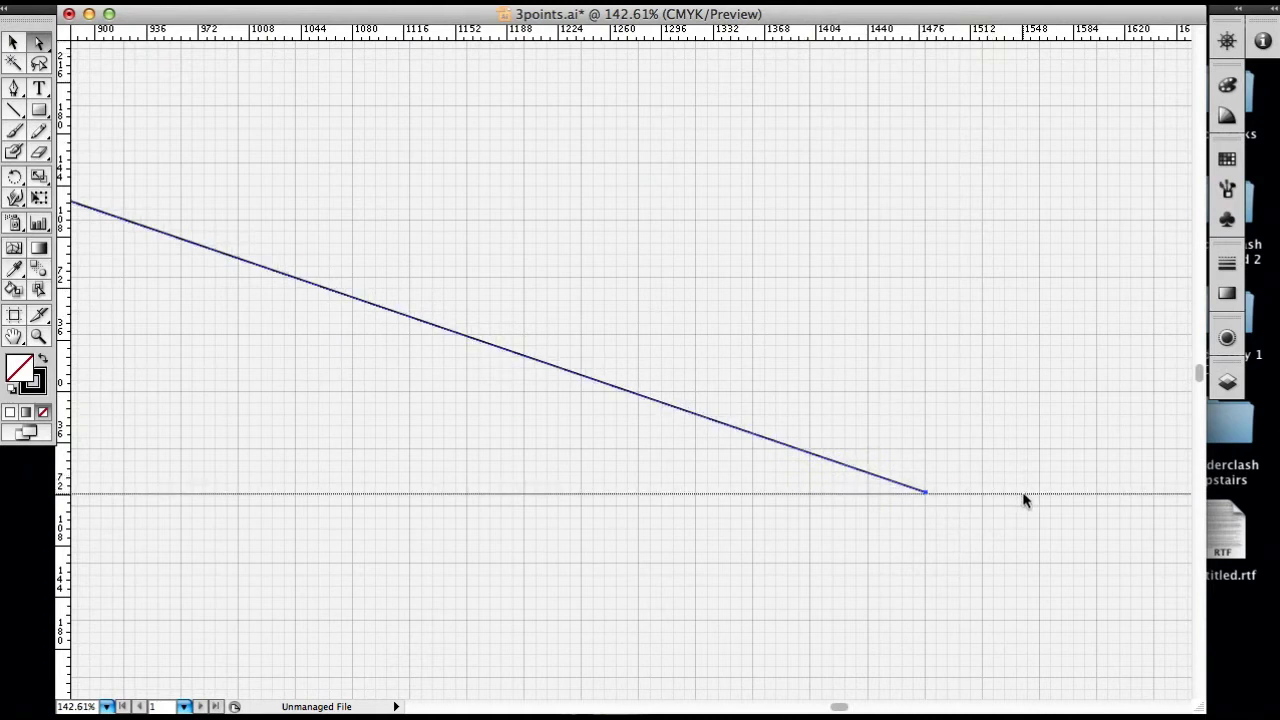
left_click(1003, 493)
Move the rising line's left end onto the horizontal guide and place a vertical guide through that endpoint
left_click(1226, 40)
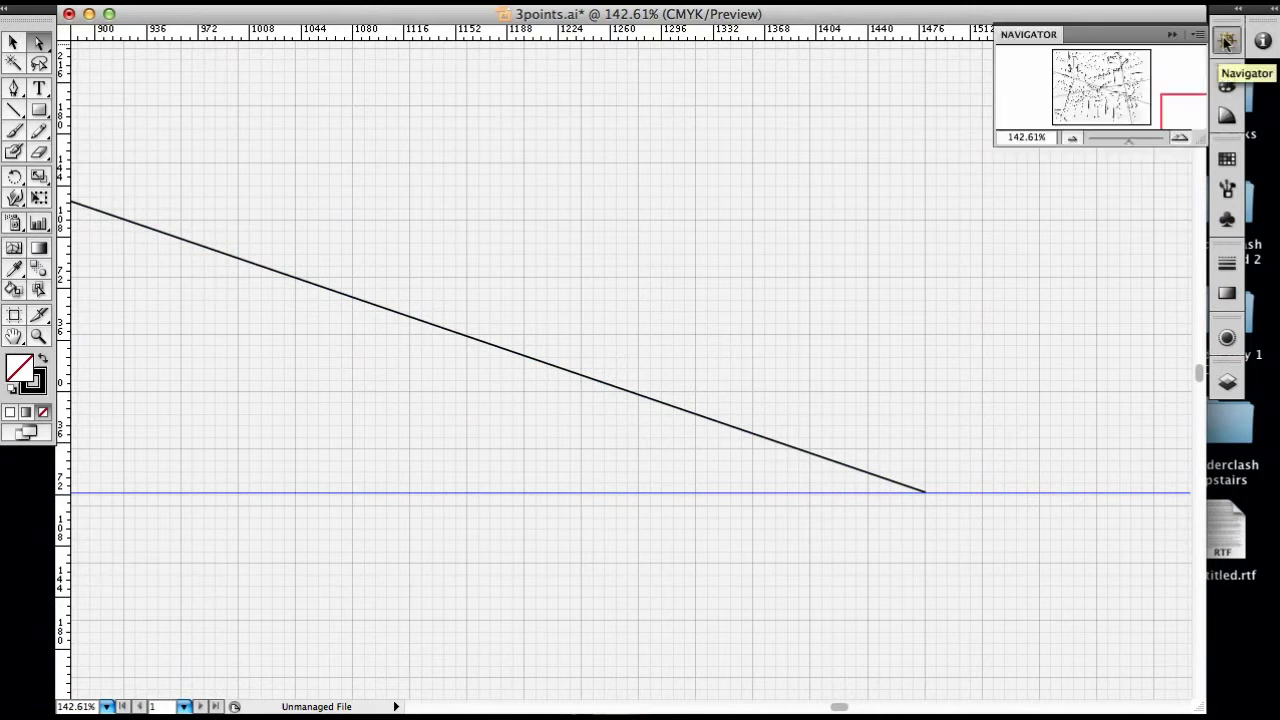
left_click(1027, 122)
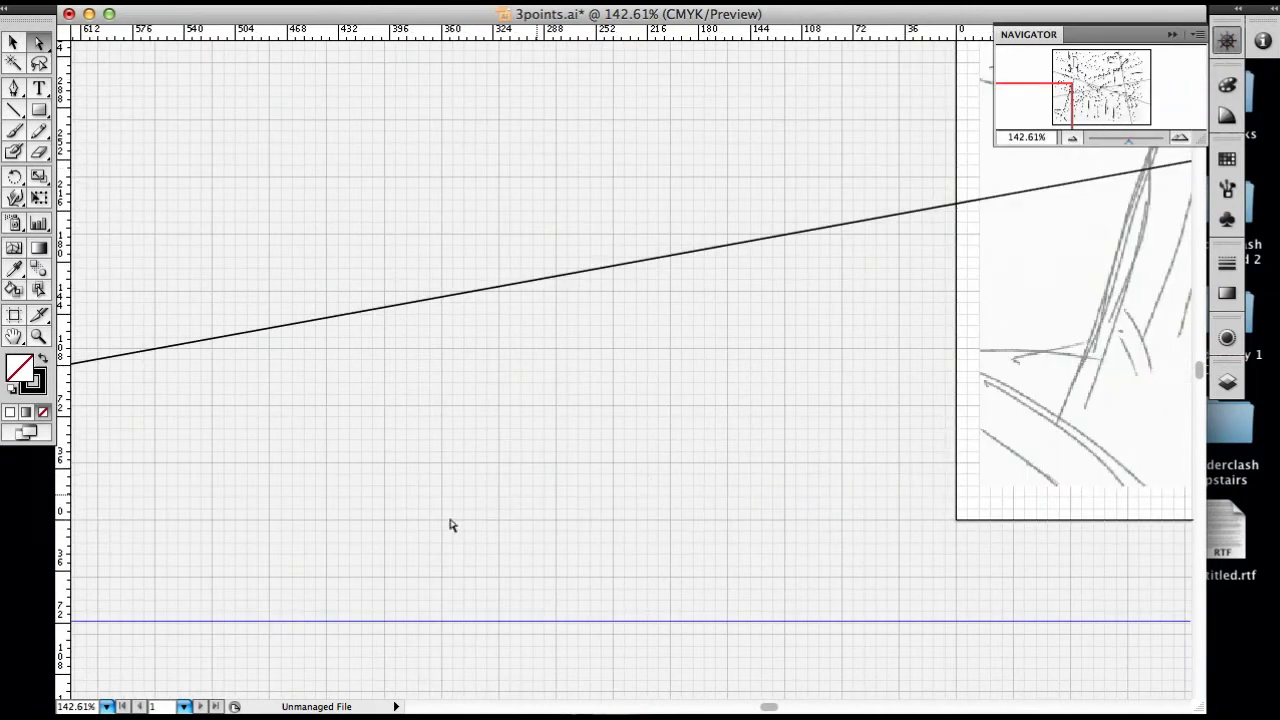
left_click_drag(269, 506, 1159, 463)
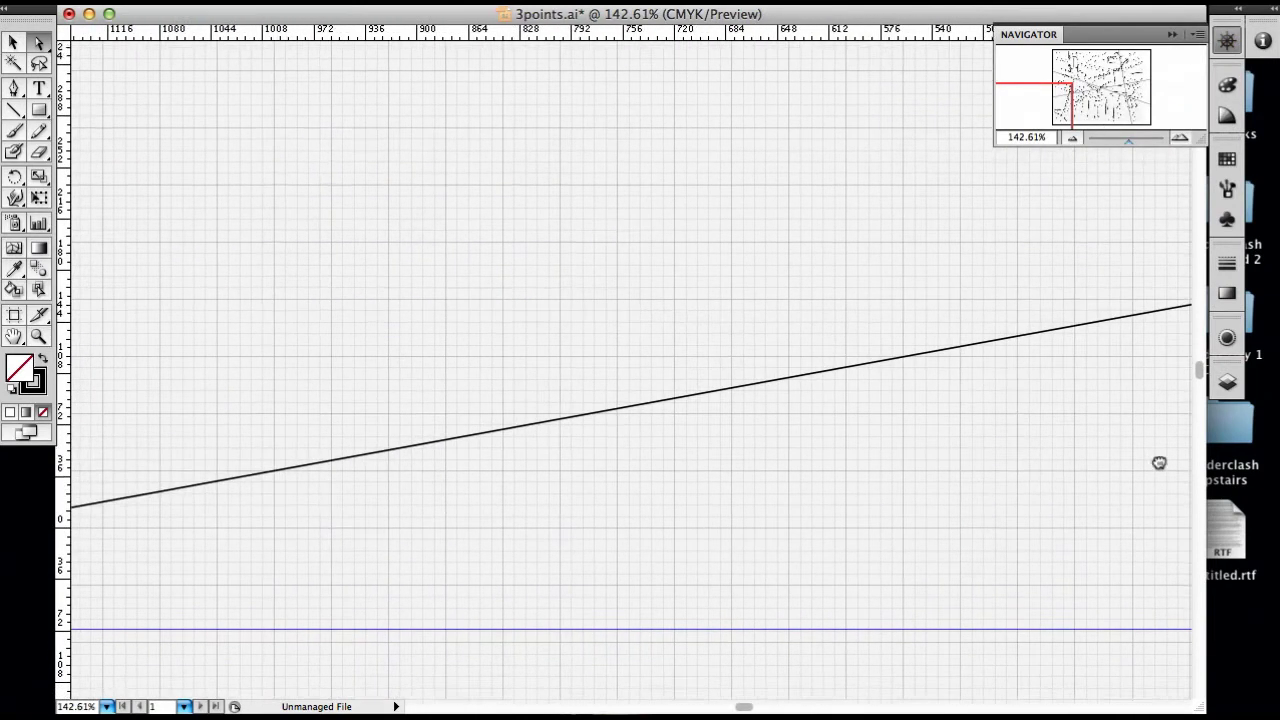
left_click_drag(443, 560, 1040, 517)
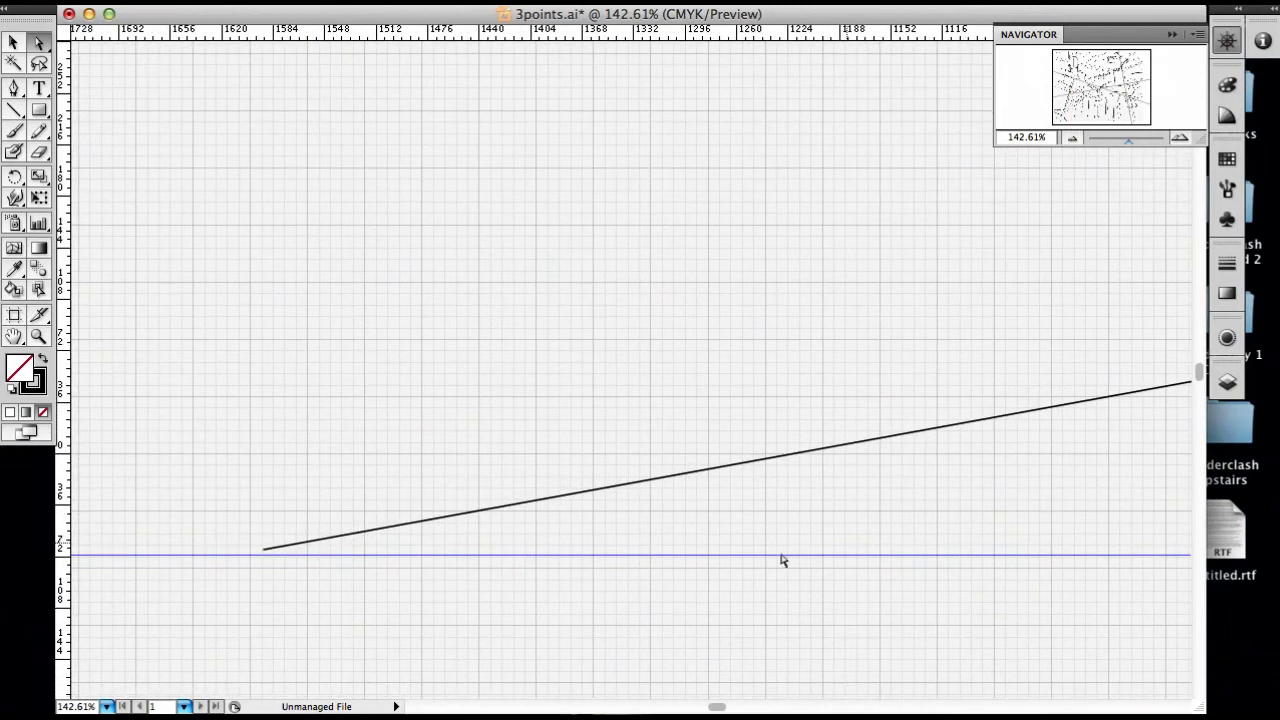
left_click(300, 543)
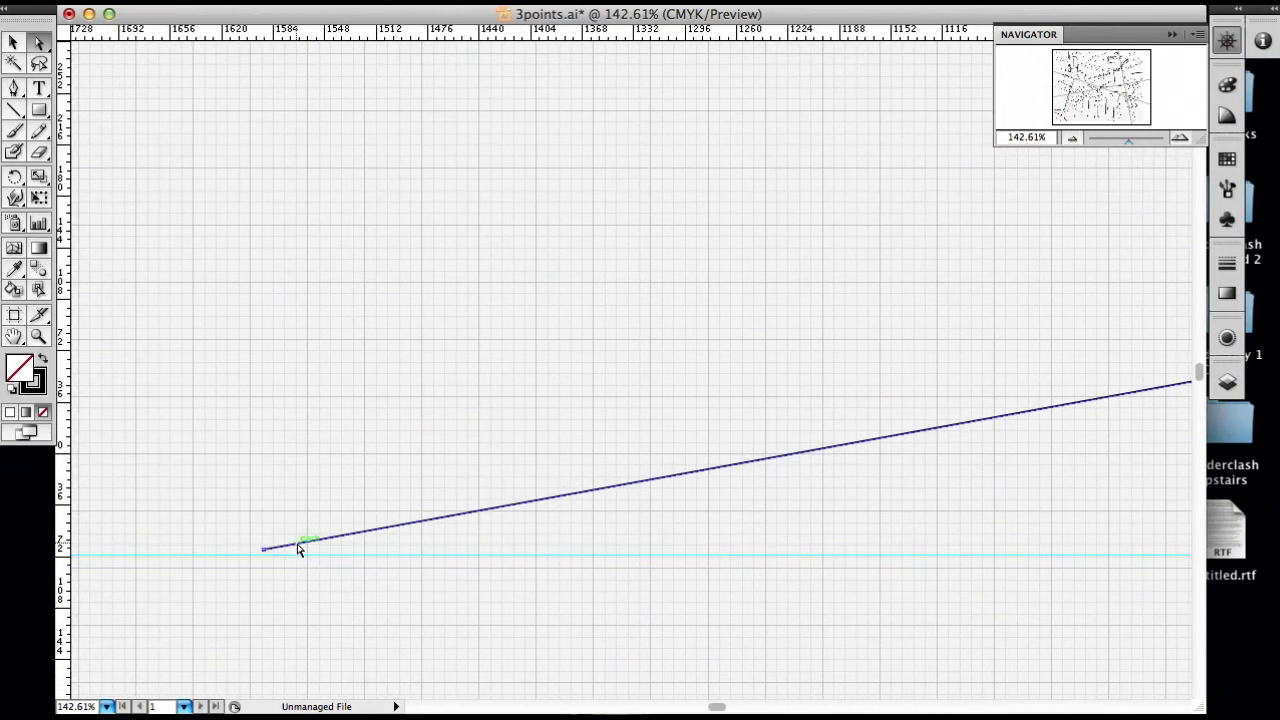
left_click_drag(266, 558, 264, 555)
left_click(315, 413)
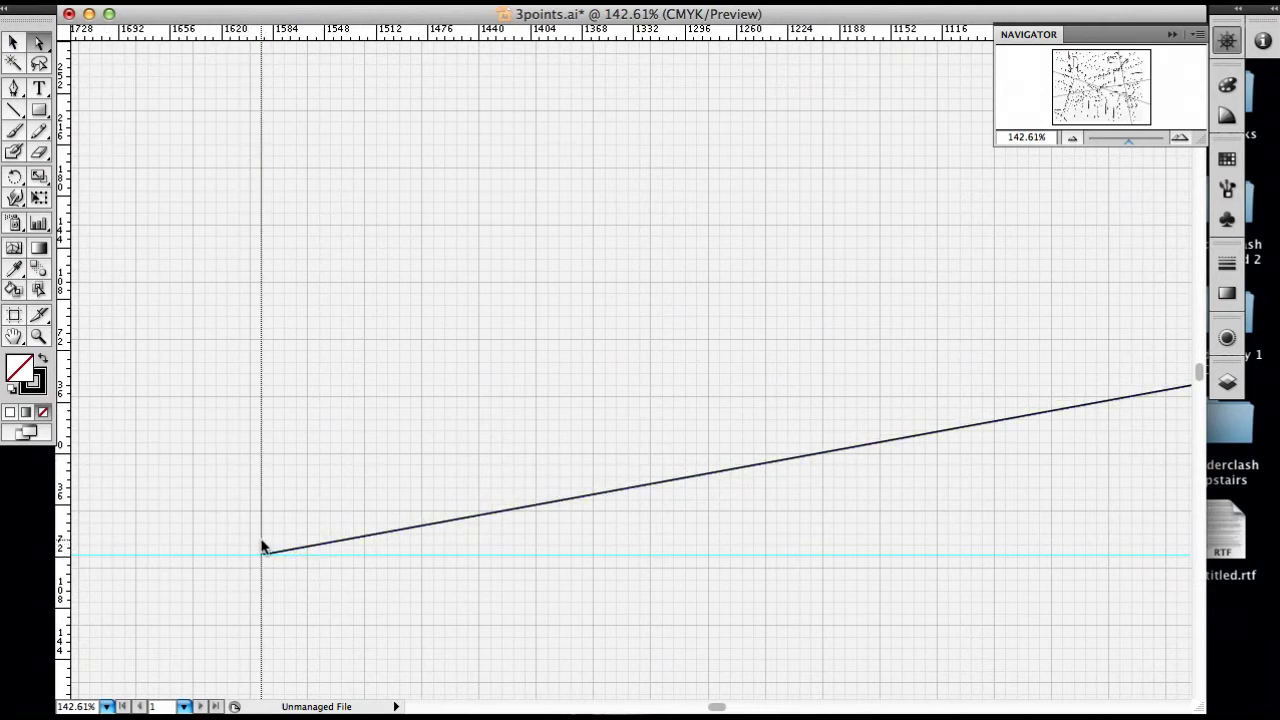
left_click_drag(262, 541, 261, 541)
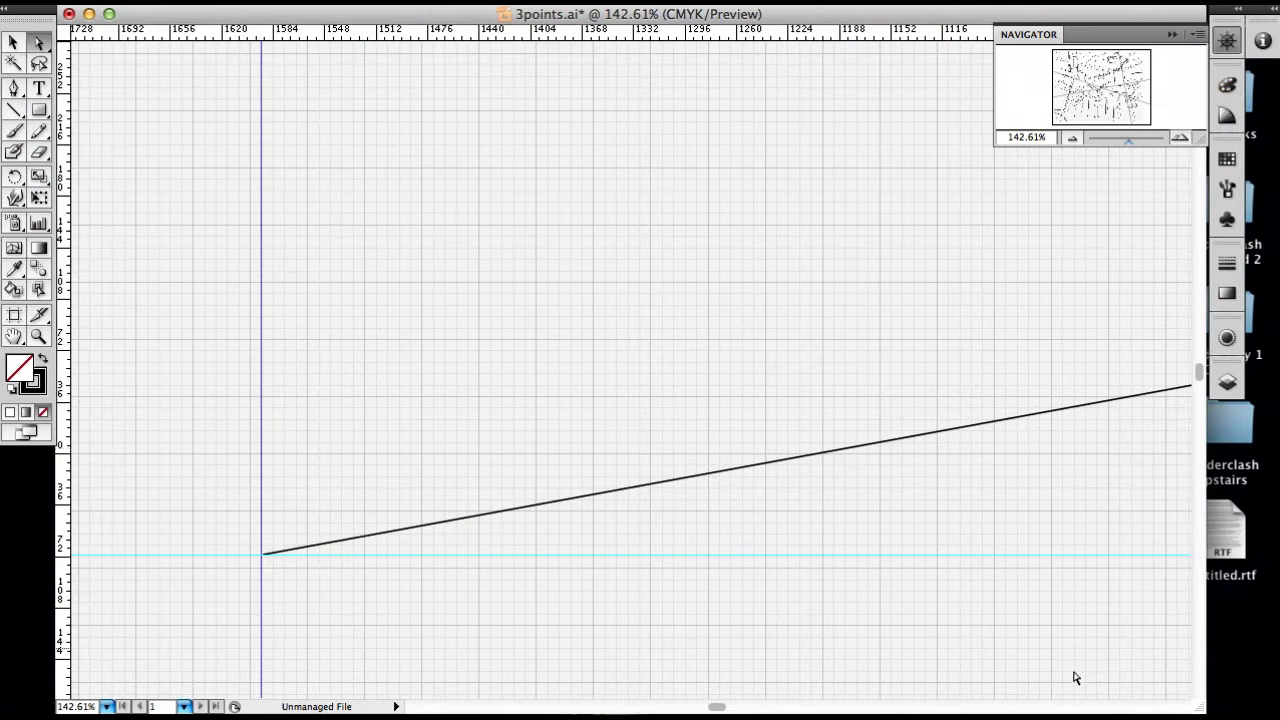
Place a vertical guide through the descending line's lower-right end on the horizon guide
left_click(1185, 112)
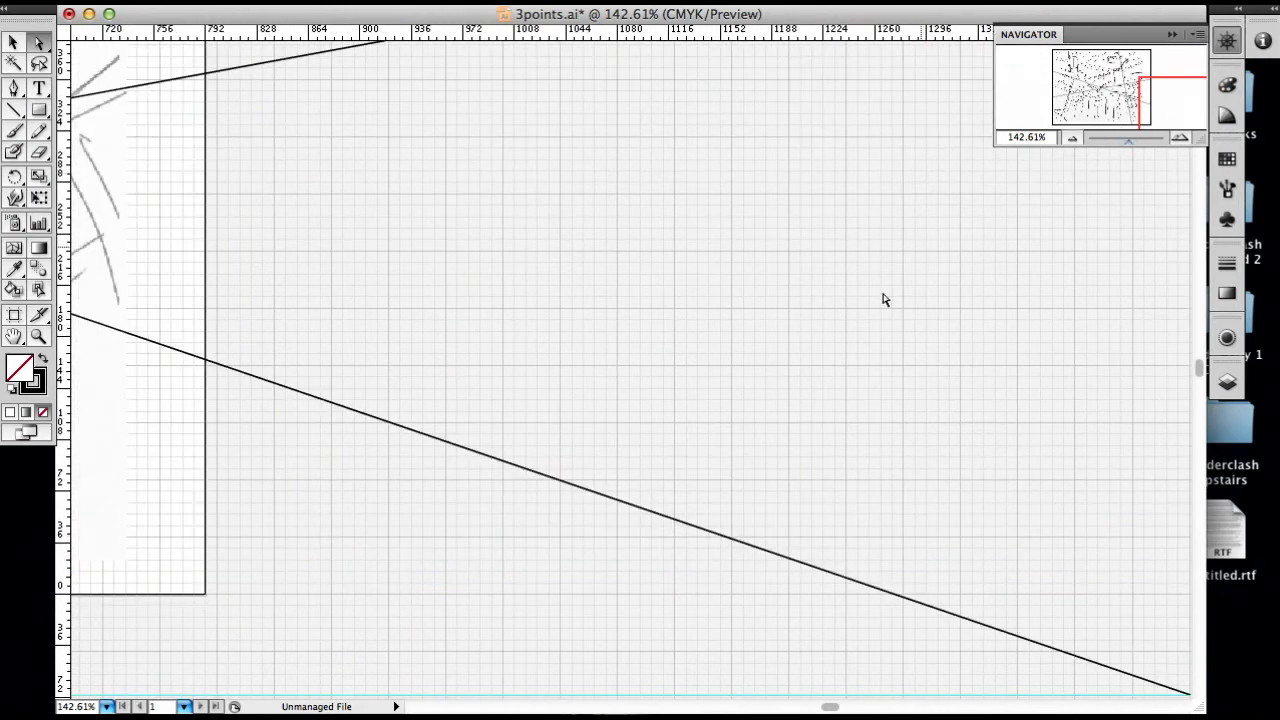
left_click_drag(906, 520, 394, 271)
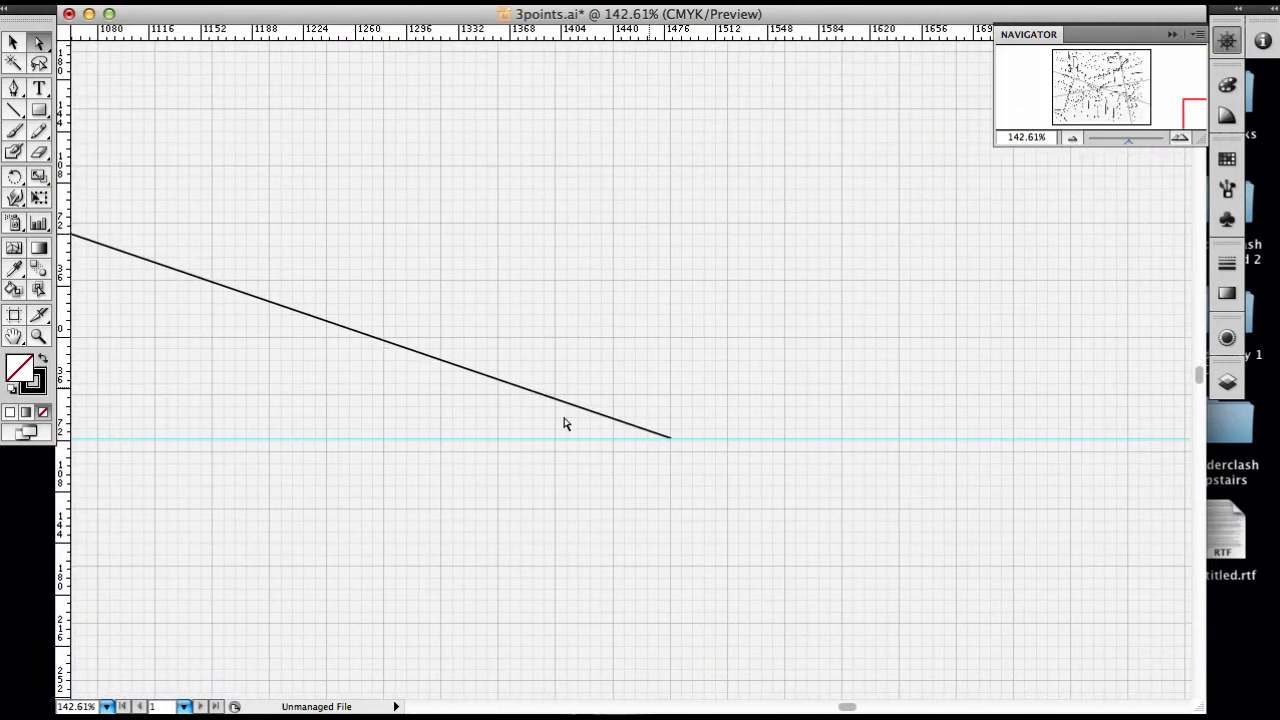
left_click_drag(740, 457, 669, 464)
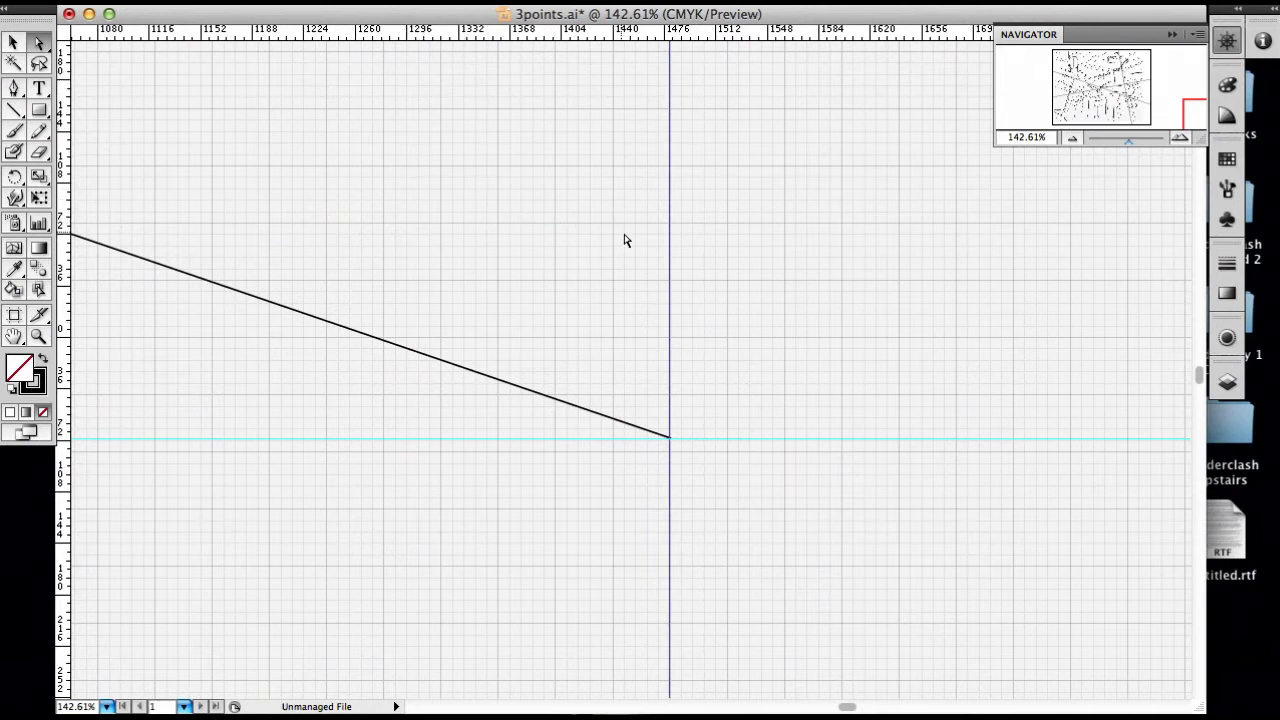
Place a horizontal and a vertical guide crossing at the steep line's upper end high above the artboard
key("super+0")
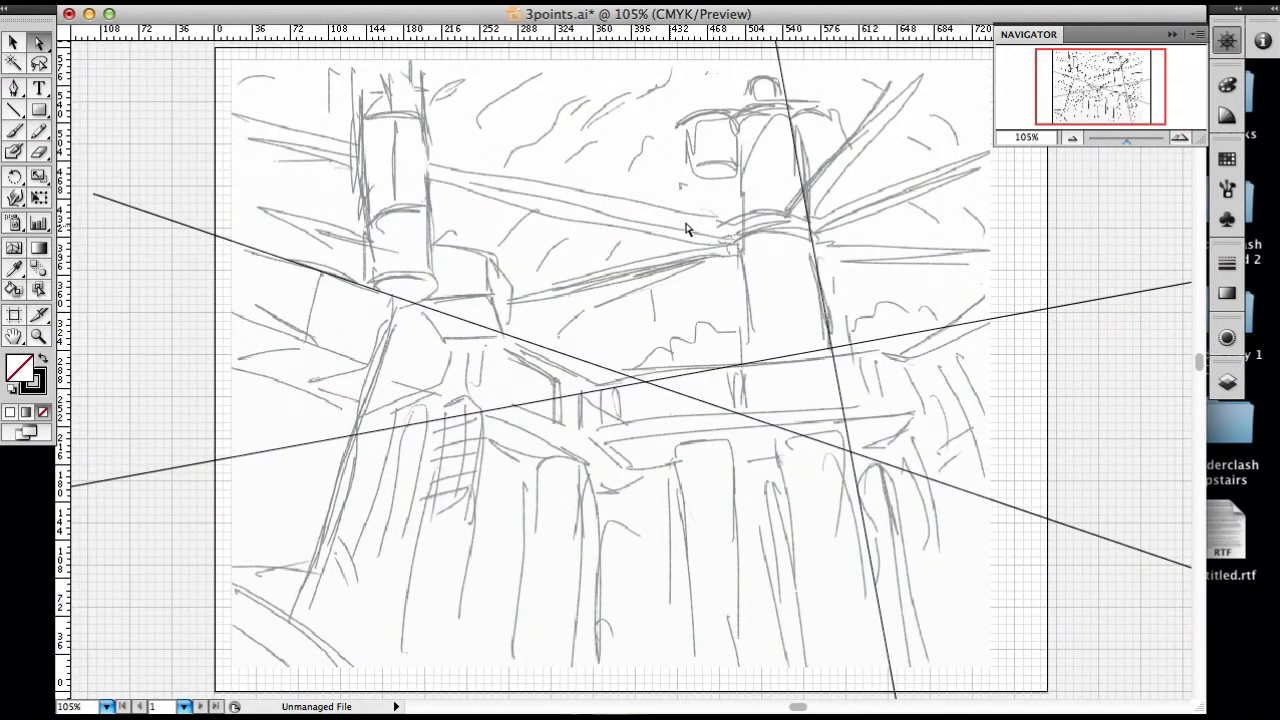
left_click_drag(622, 132, 706, 363)
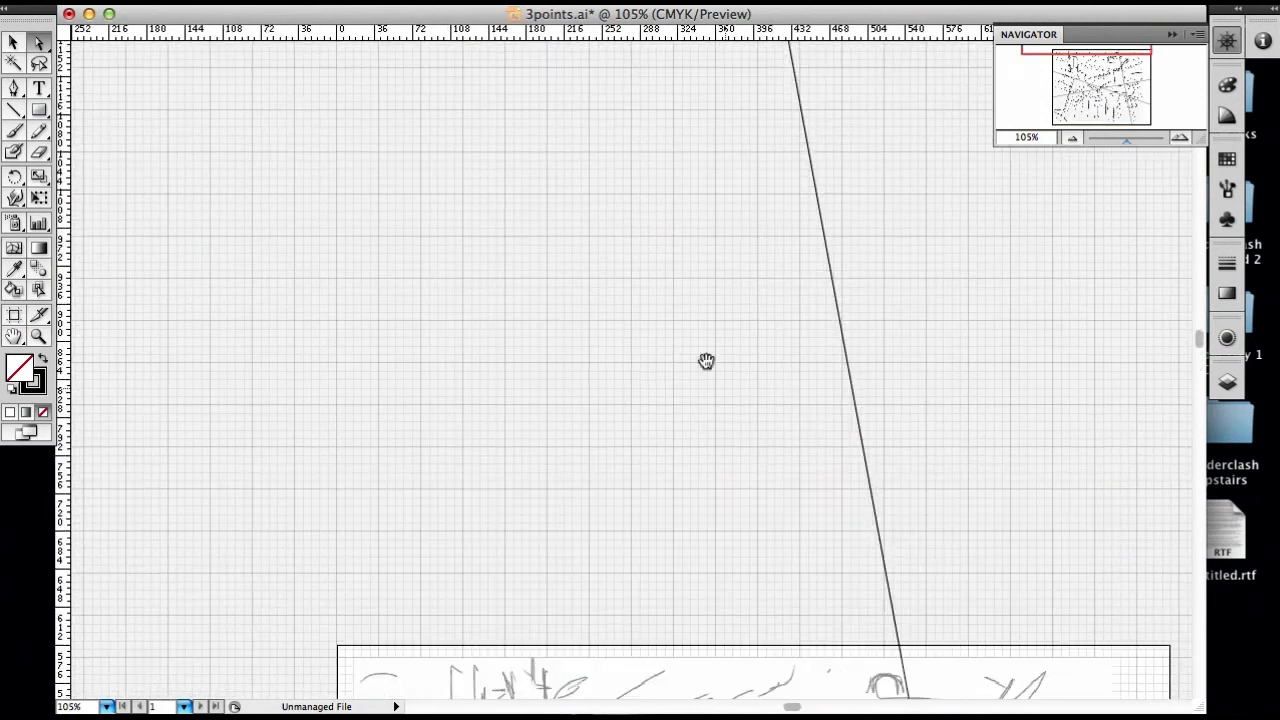
left_click_drag(618, 176, 688, 414)
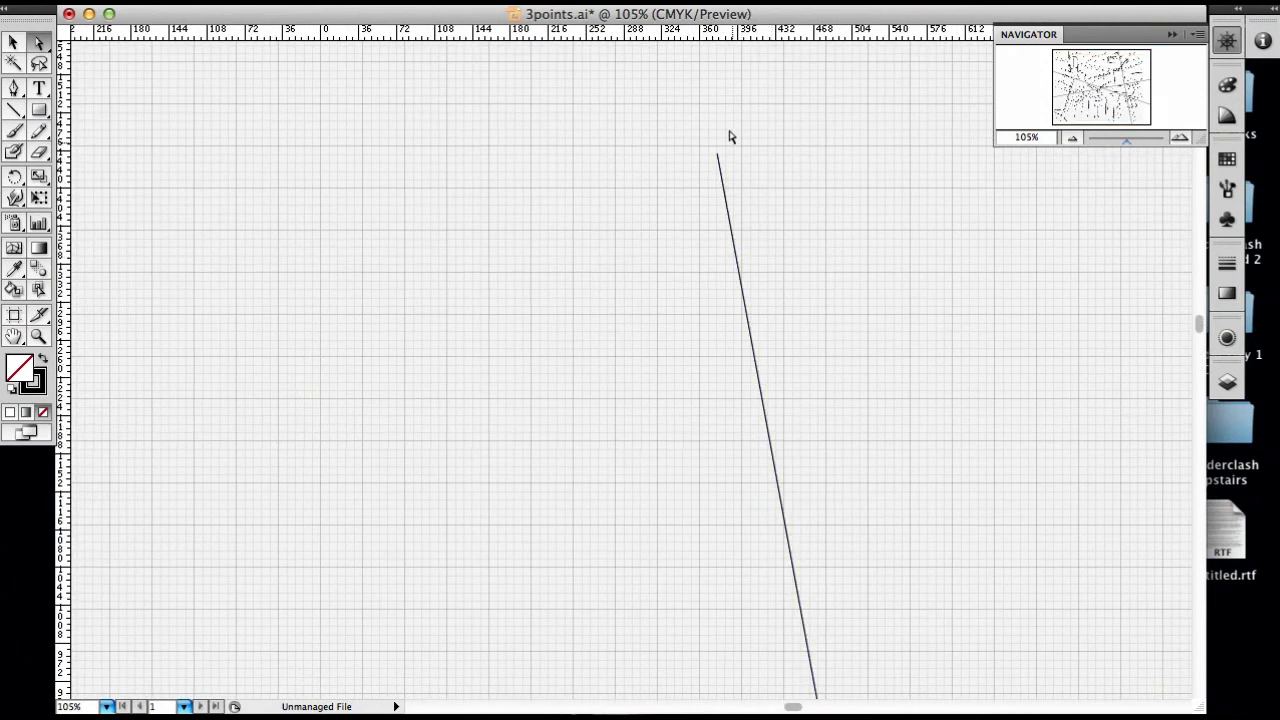
left_click_drag(760, 34, 846, 151)
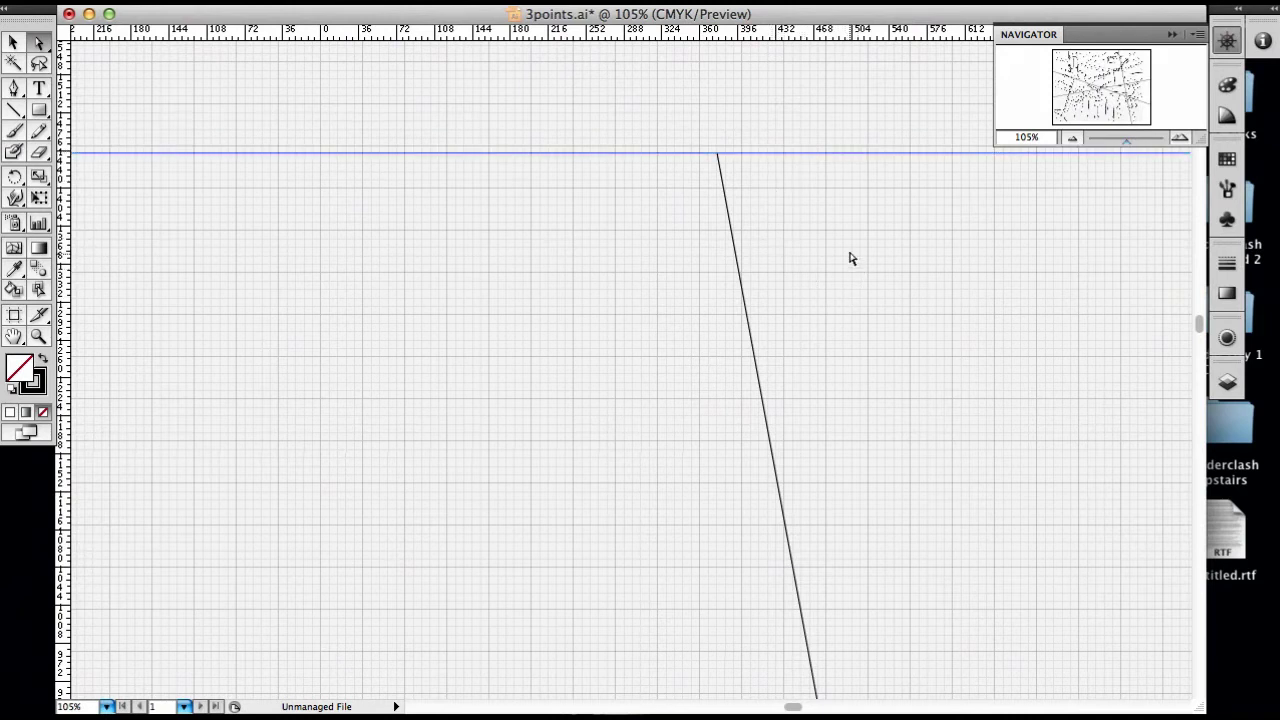
key("super+minus")
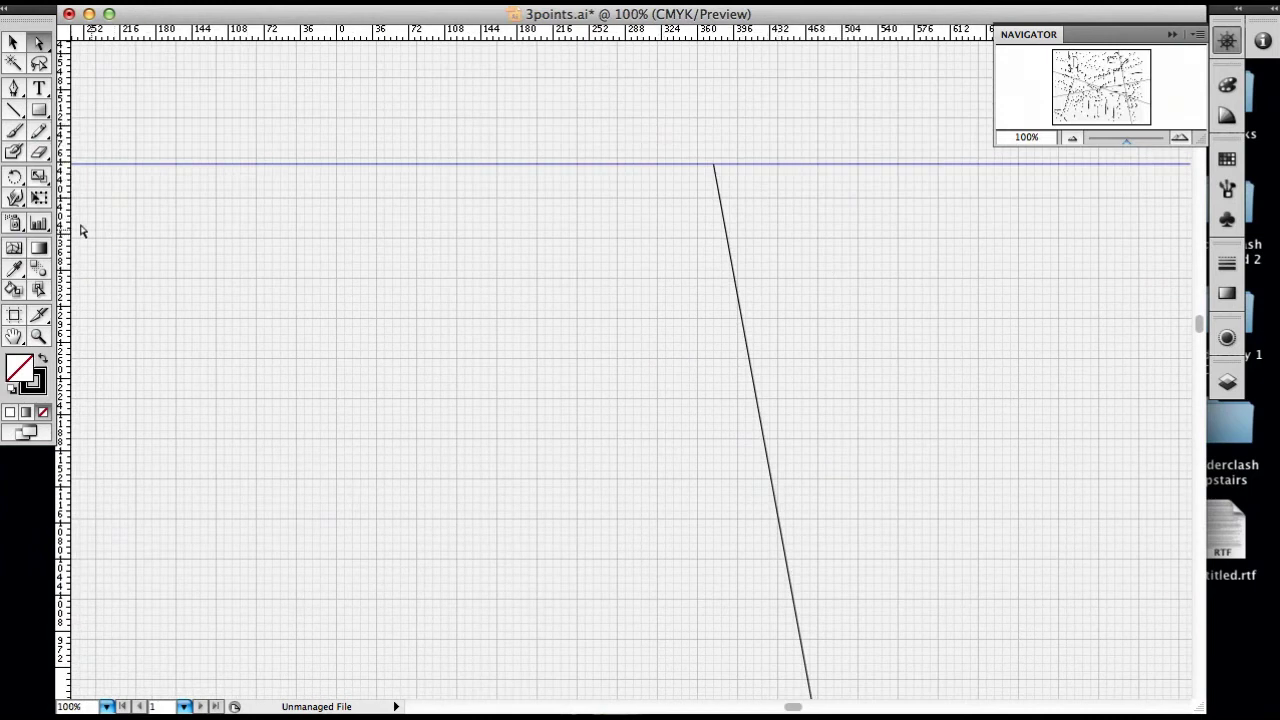
left_click_drag(66, 140, 713, 125)
Swing the rising line's right end up above the artboard so the line passes the artboard's upper-left corner, keeping its left end fixed
key("super+minus")
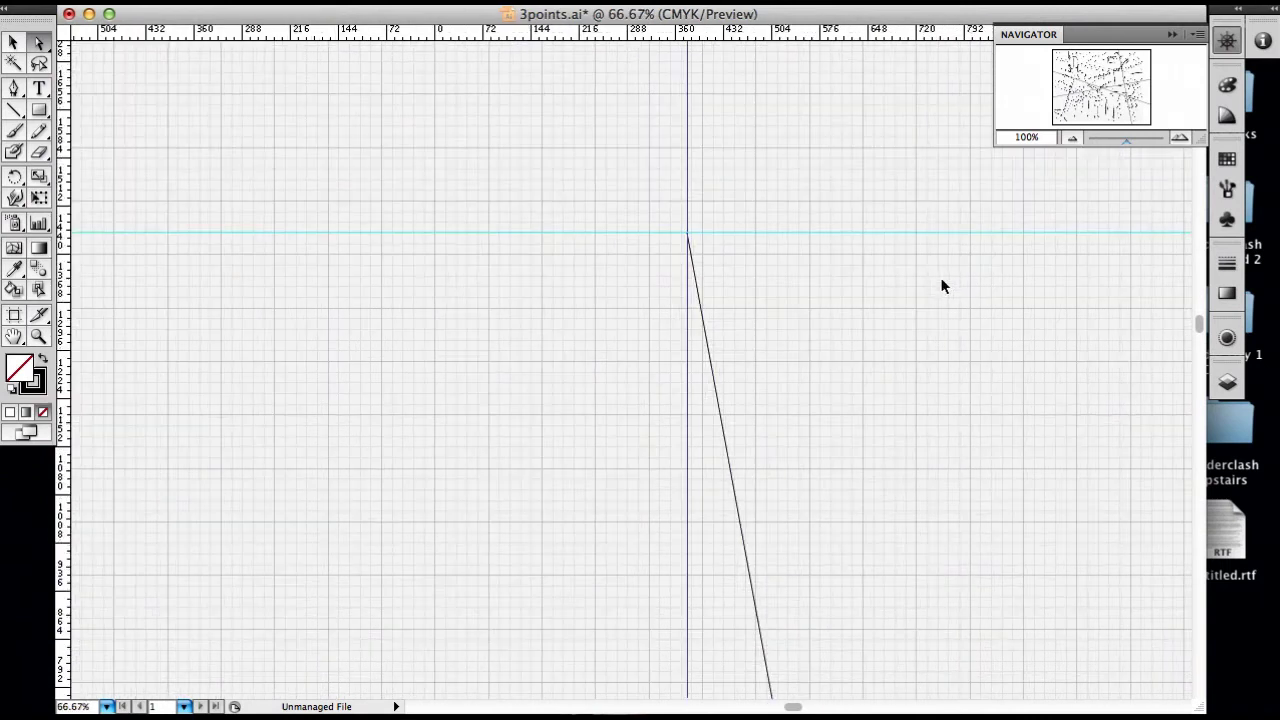
key("super+minus")
key("super+minus")
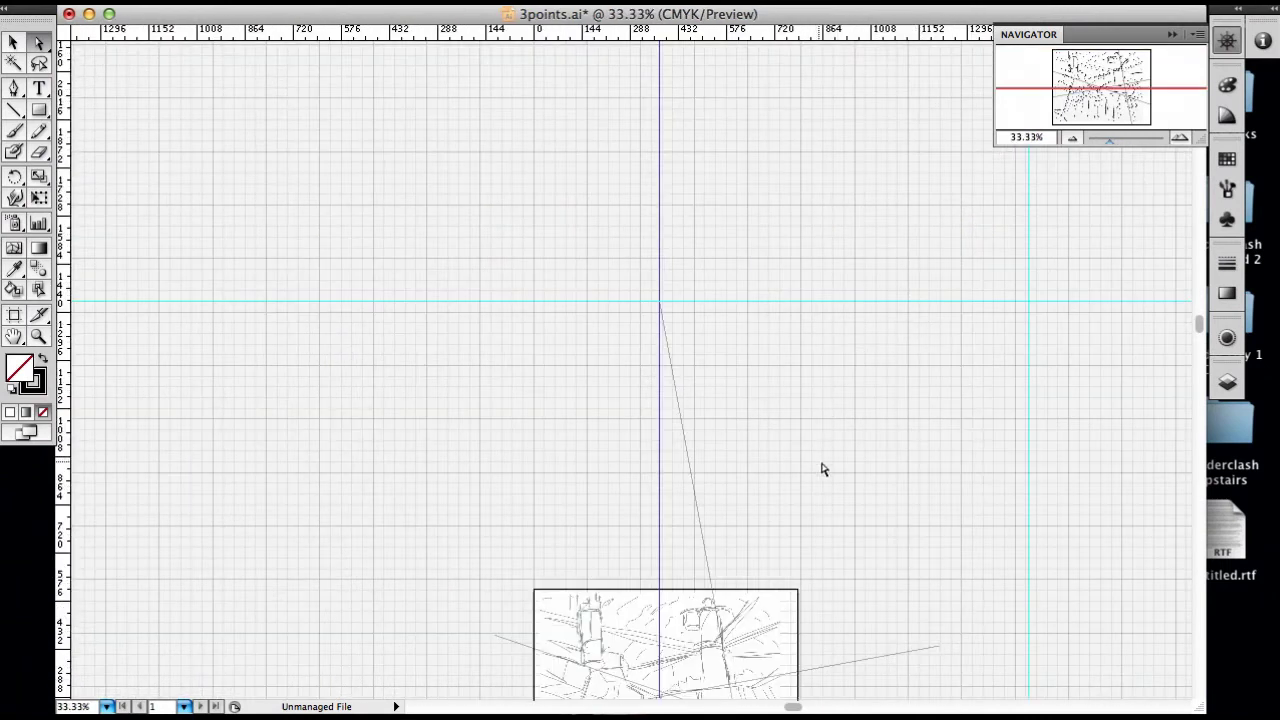
left_click_drag(823, 466, 949, 197)
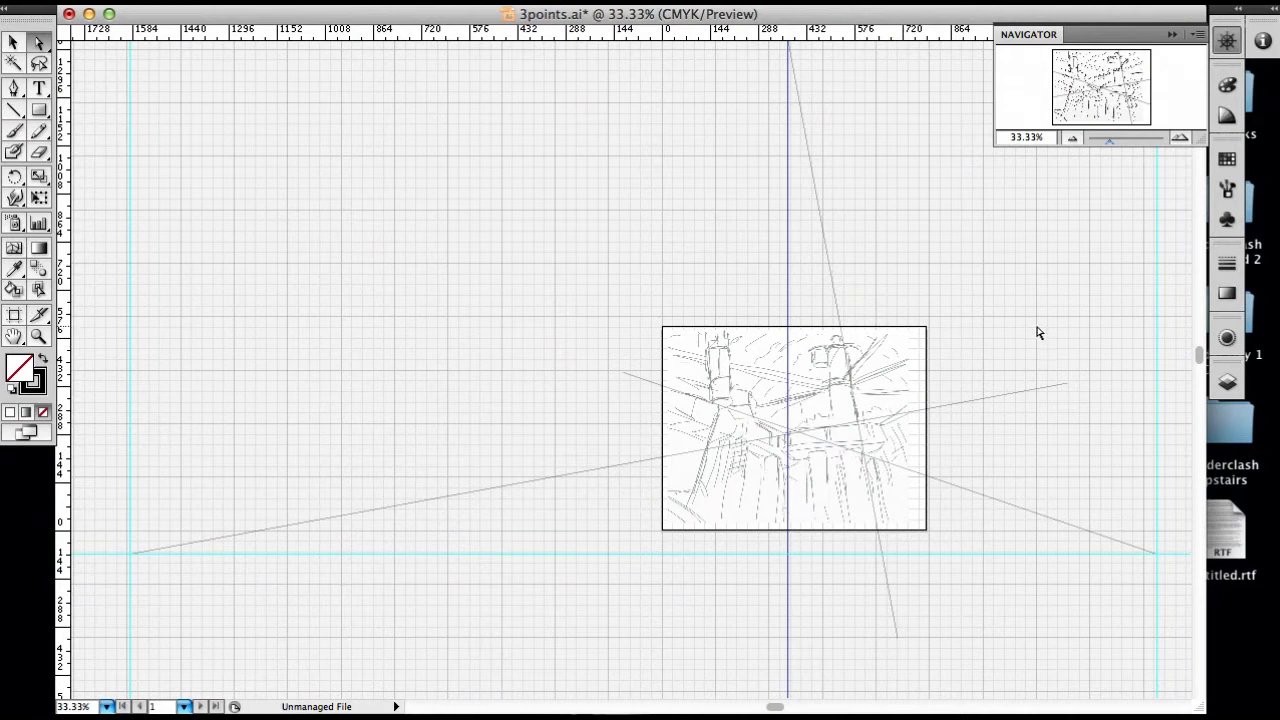
left_click(1073, 355)
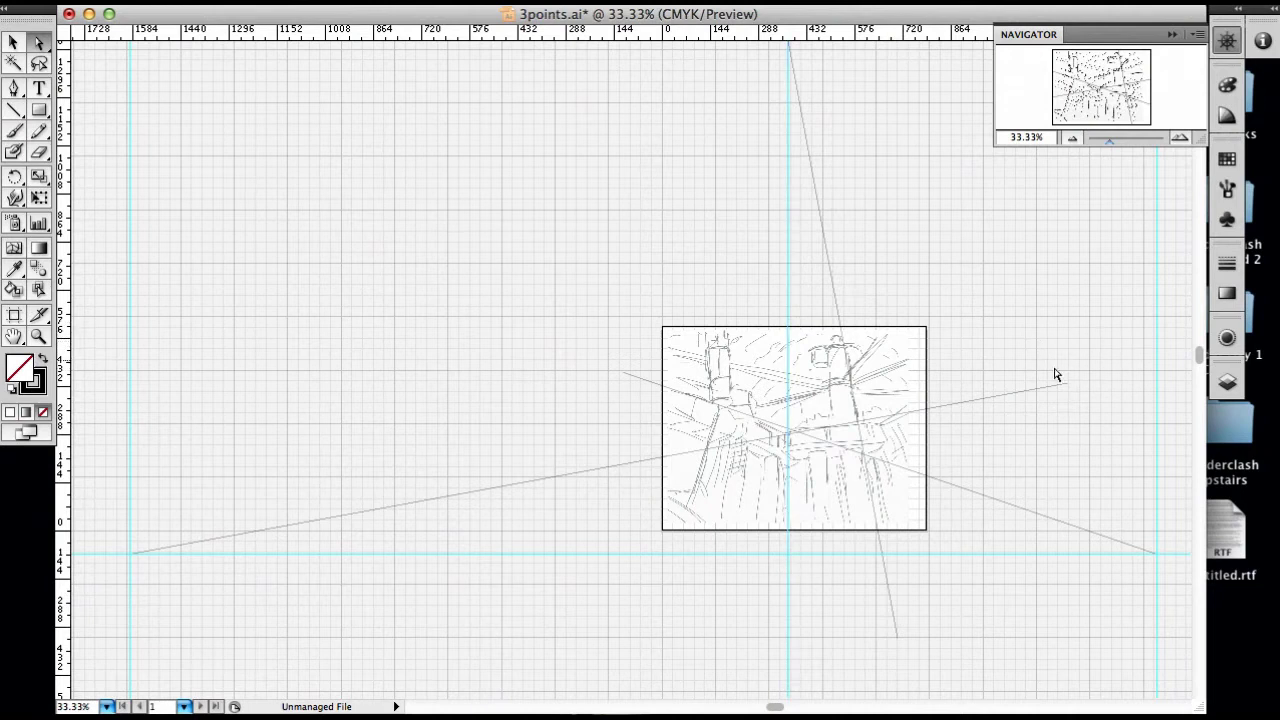
left_click_drag(1051, 364, 1114, 440)
left_click_drag(1068, 387, 915, 234)
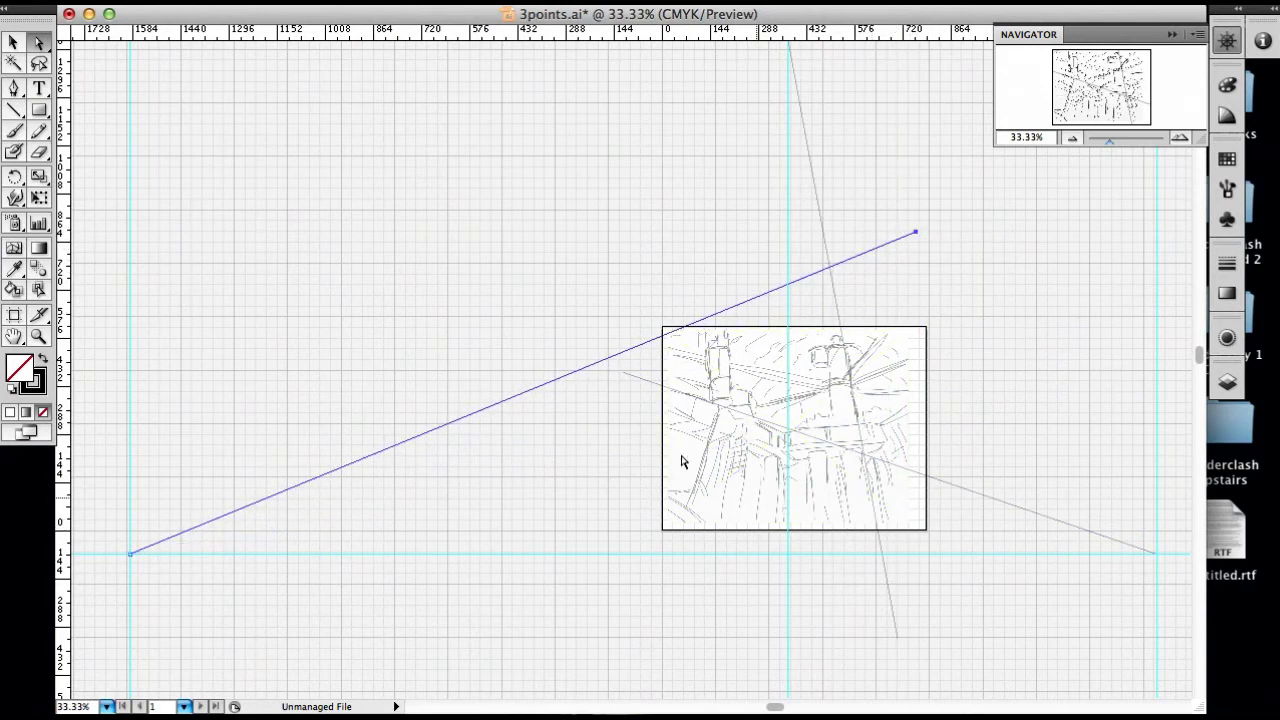
Swing the descending line's upper end up past the artboard's upper-right corner, and move the steep line's lower end outward to the right of the artboard
left_click(624, 373)
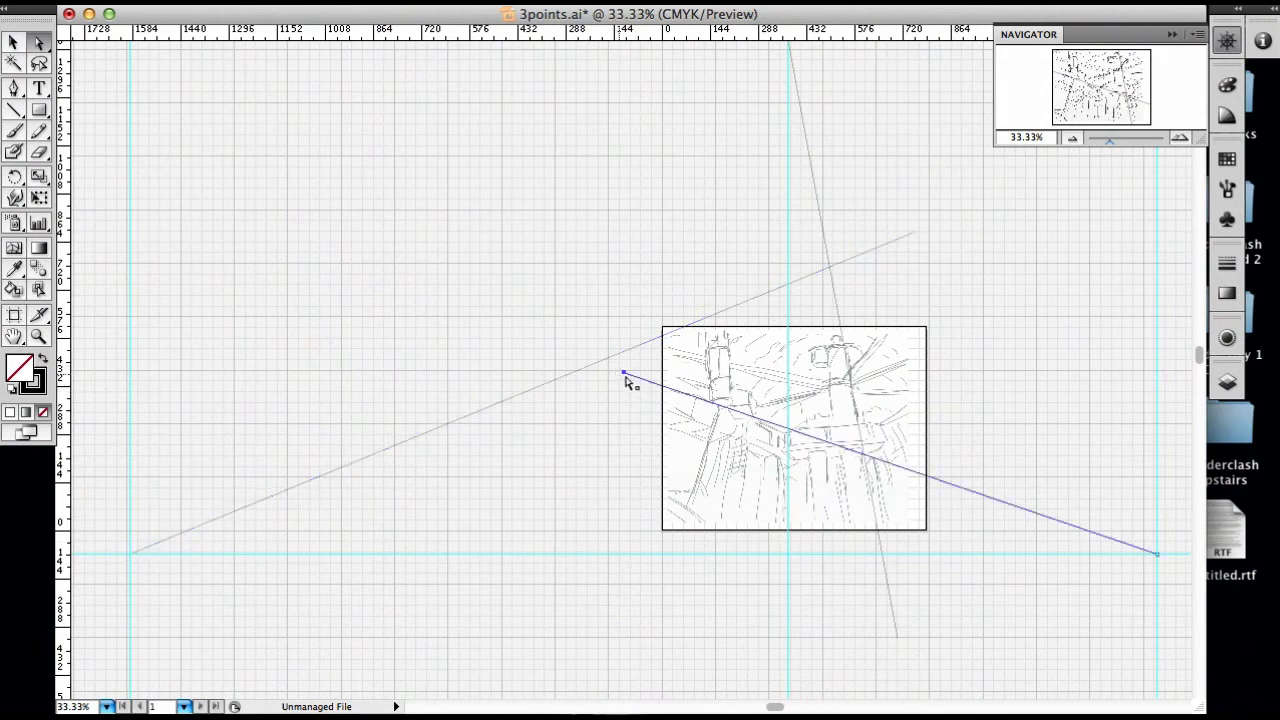
left_click_drag(628, 375, 736, 171)
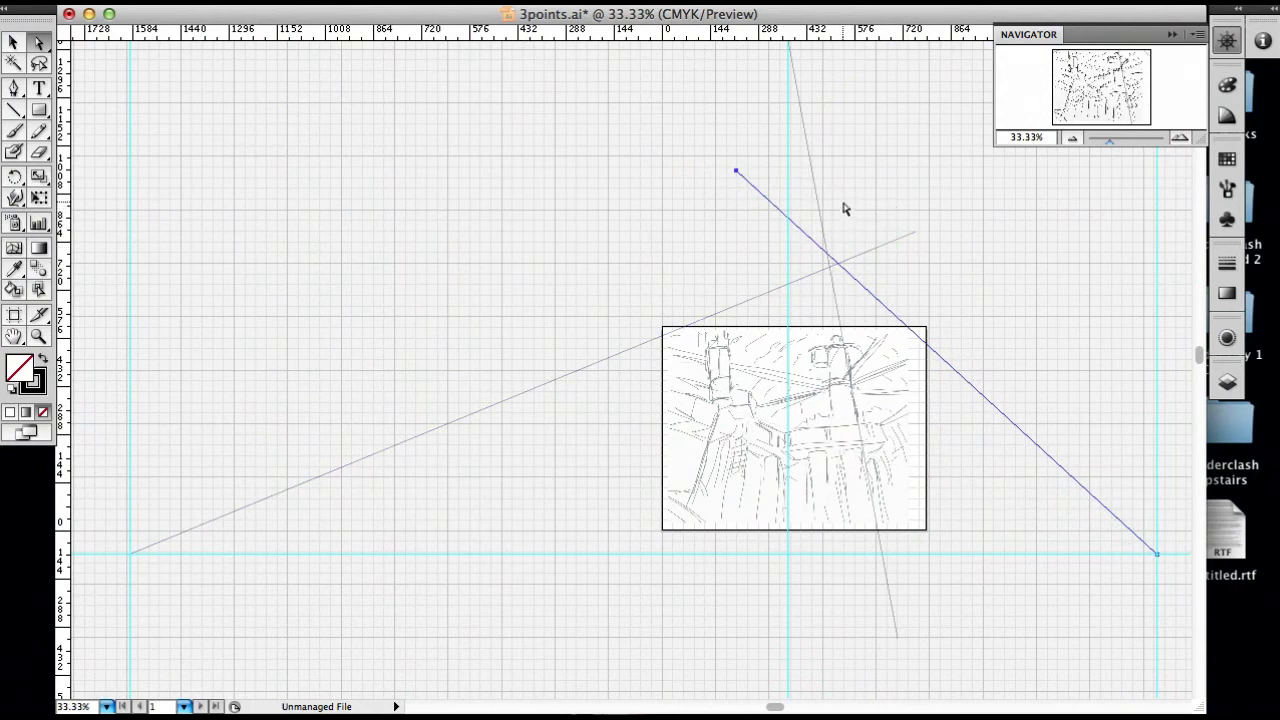
left_click_drag(929, 652, 1090, 620)
left_click(1037, 318)
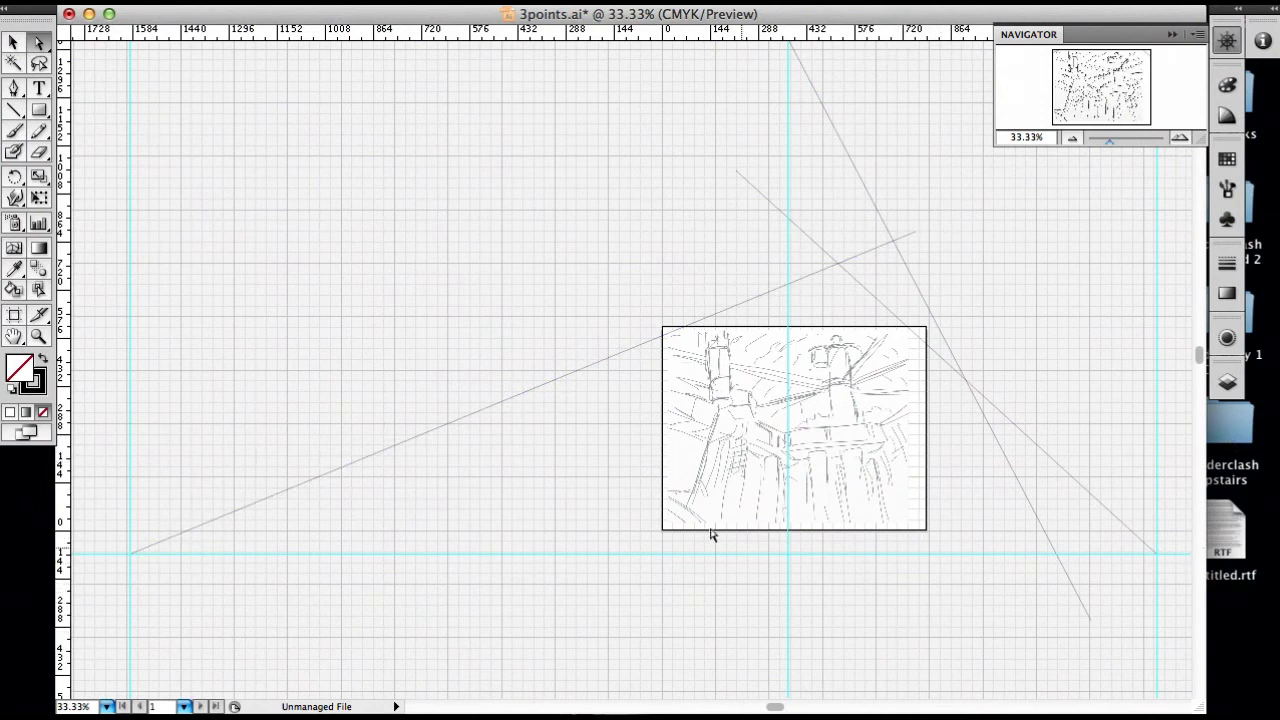
Rotate a copy of the rising line slightly clockwise about the left vanishing point
left_click(14, 44)
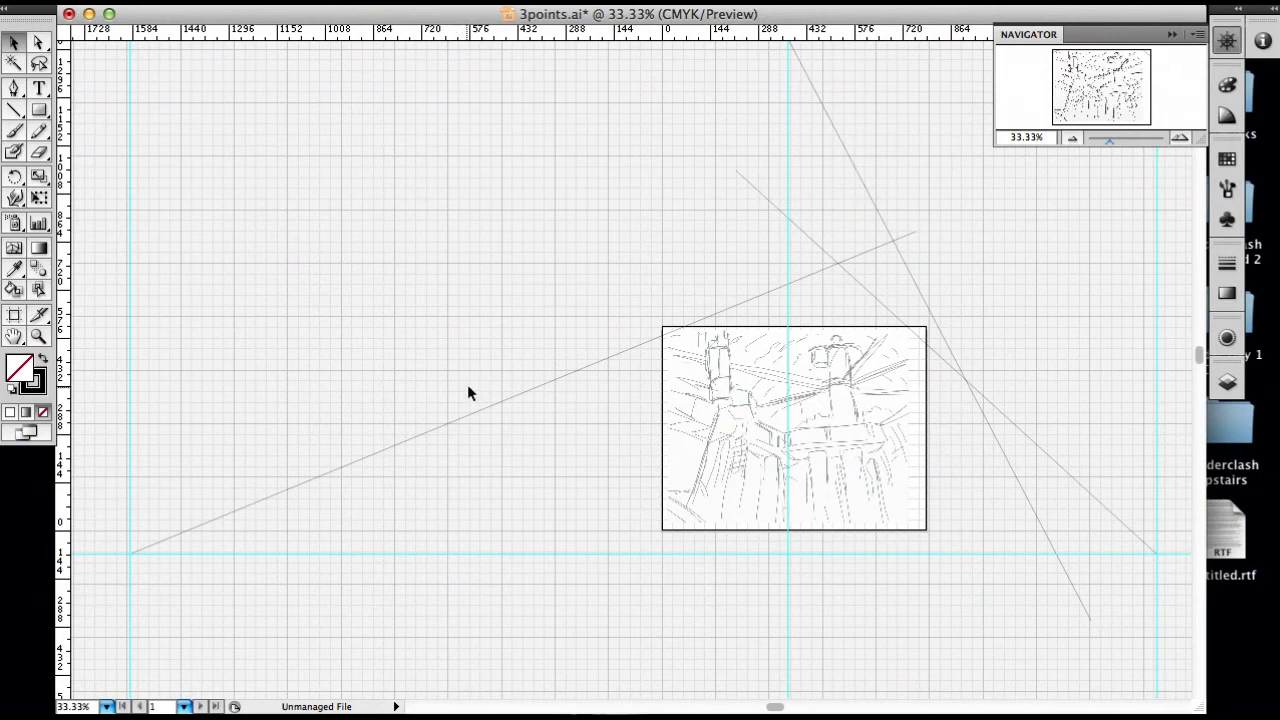
left_click(465, 416)
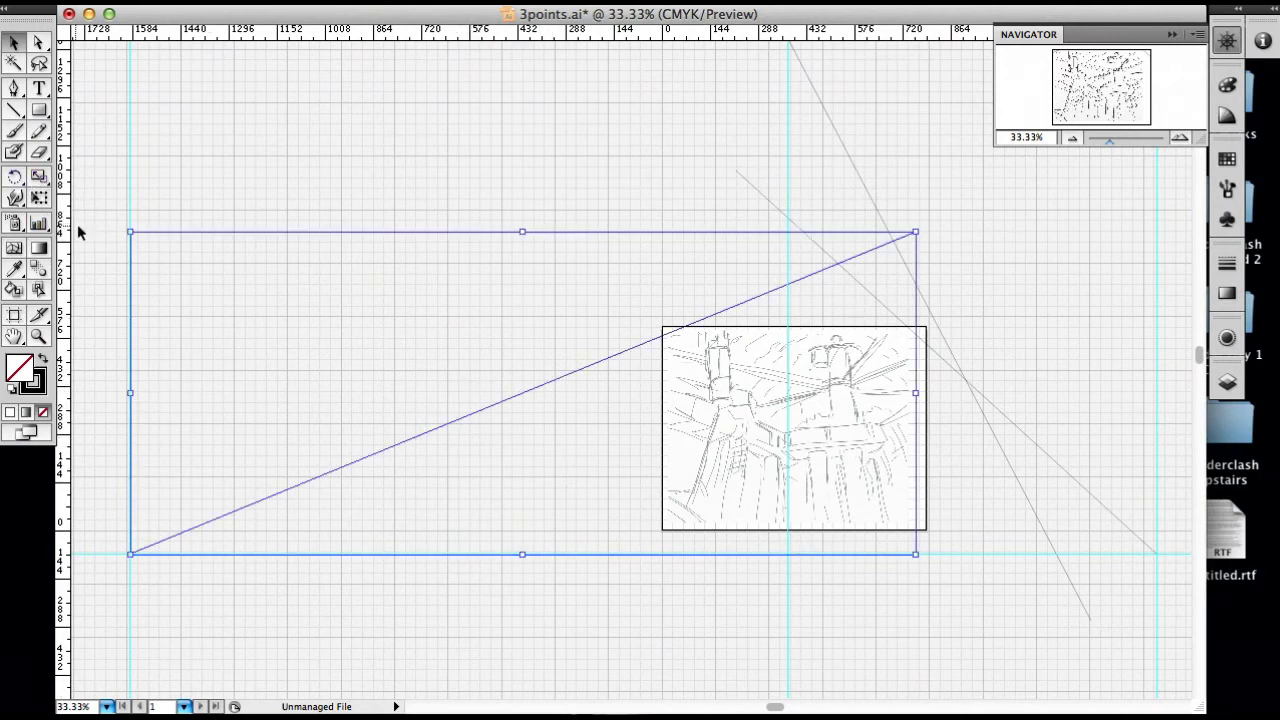
left_click(16, 180)
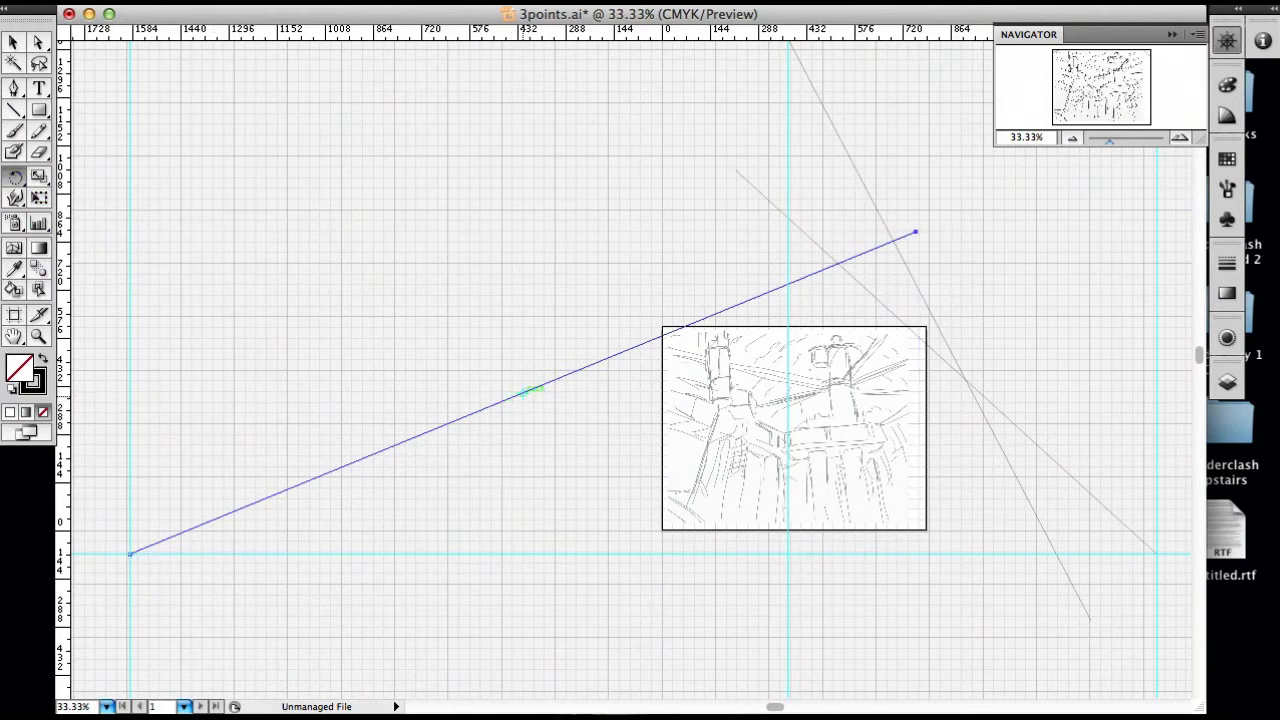
left_click_drag(523, 392, 132, 553)
left_click_drag(924, 239, 924, 245)
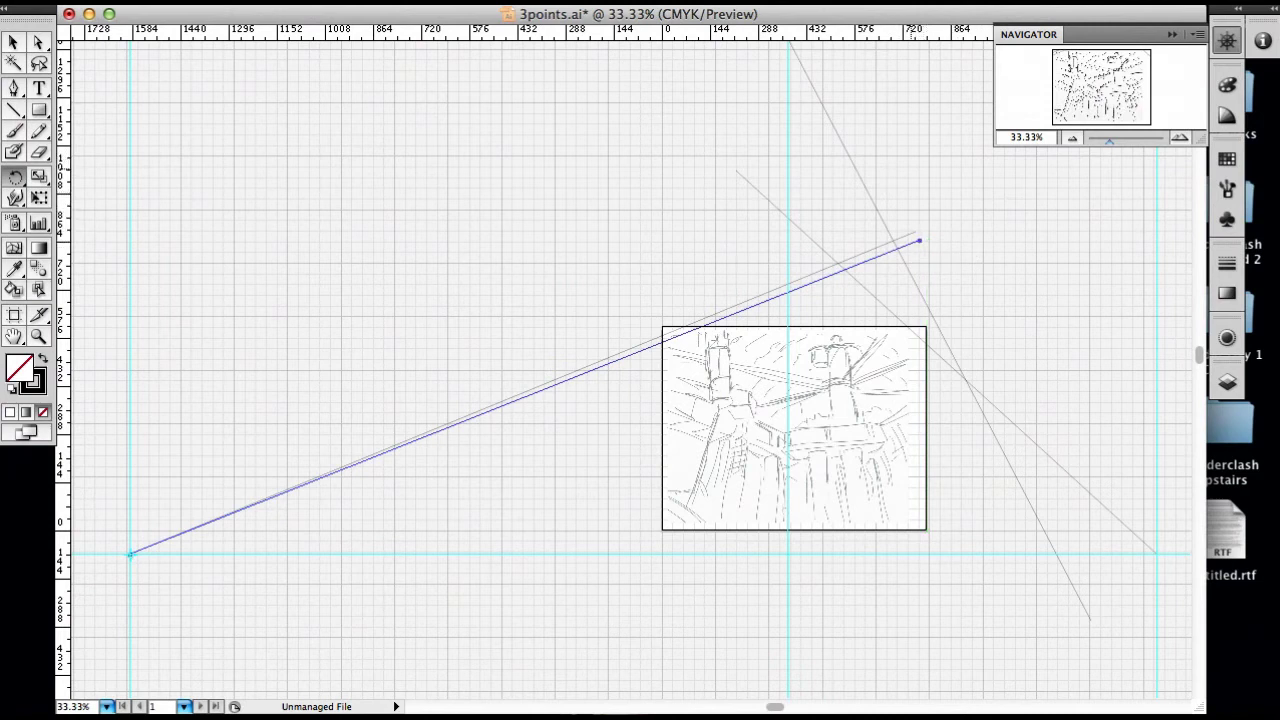
Repeat the rotated copy around the left vanishing point until the fan of lines covers the artboard down to the horizon guide
key("super+d")
key("super+d")
key("super+d")
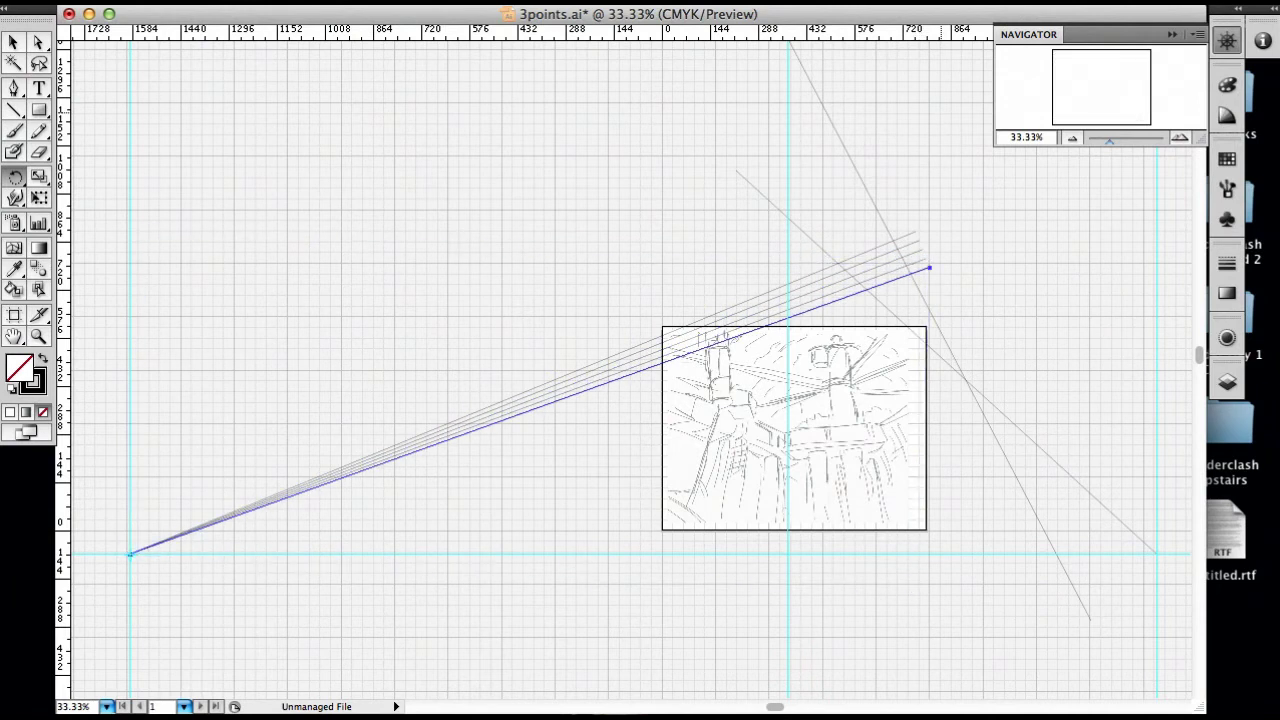
key("super+d")
key("super+d")
key("super+d")
key("super+d")
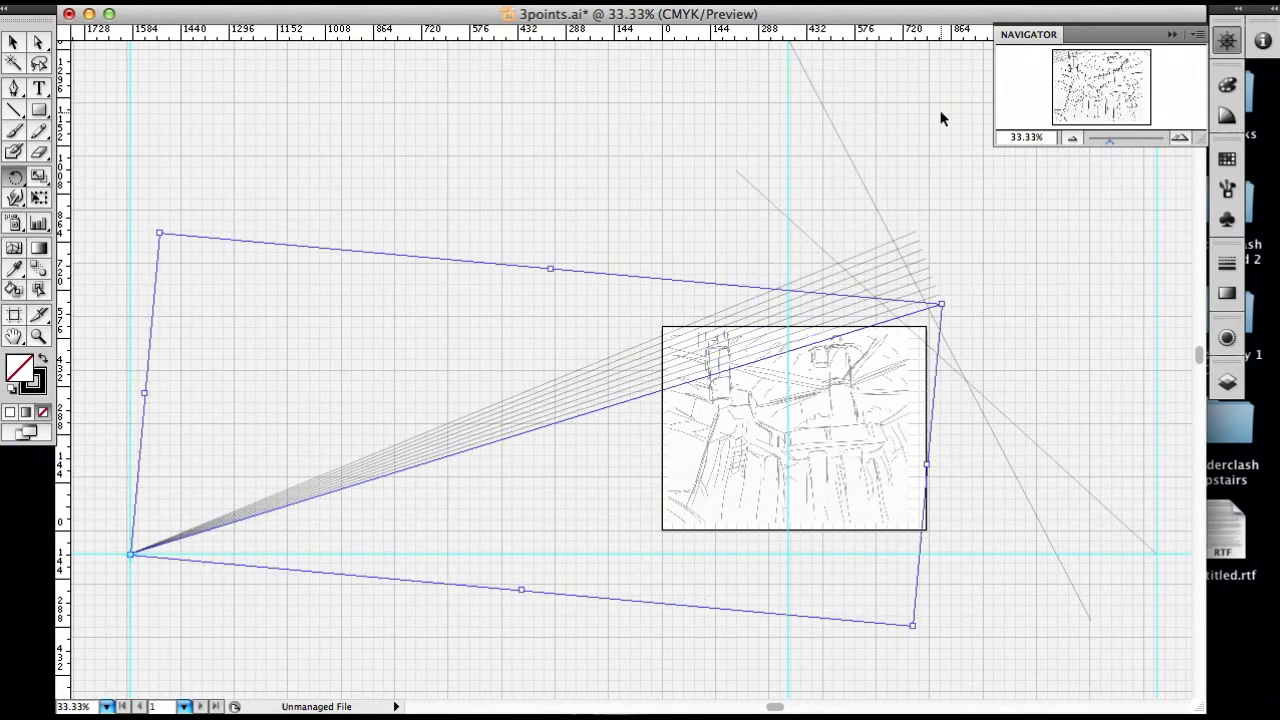
key("ctrl+d")
key("ctrl+d")
key("ctrl+d")
key("ctrl+d")
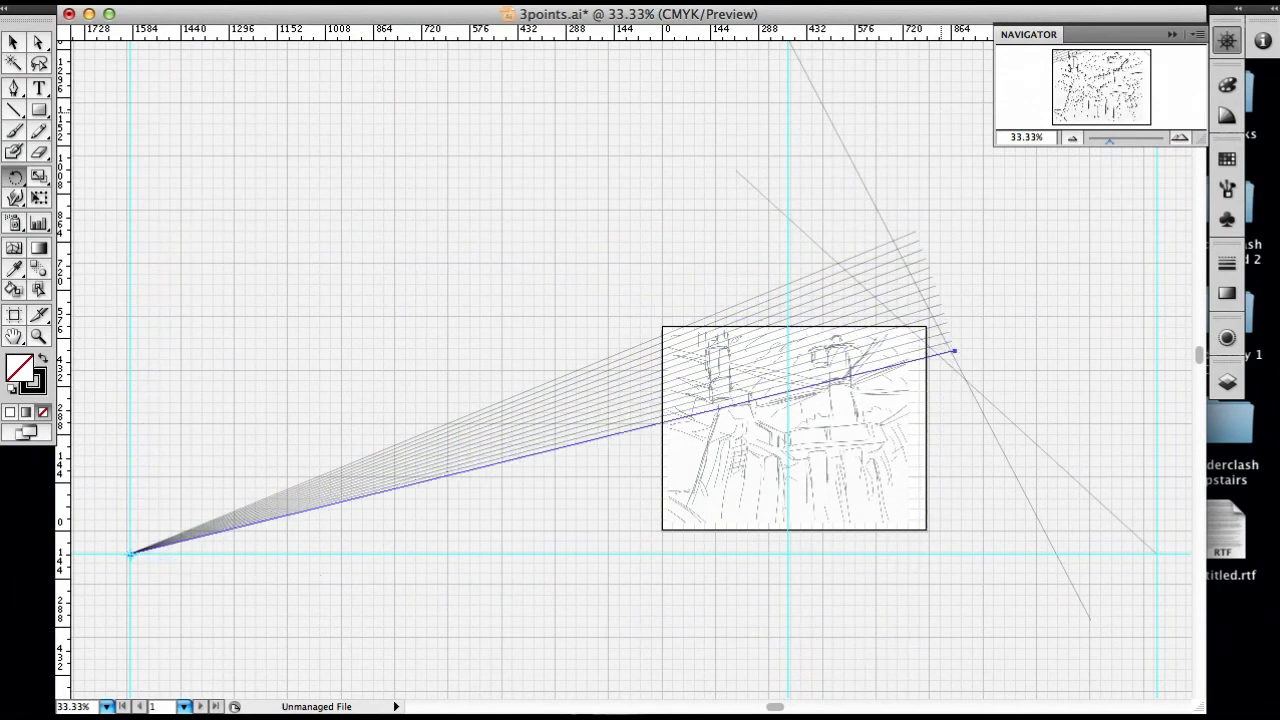
key("ctrl+d")
key("ctrl+d")
key("ctrl+d")
key("ctrl+d")
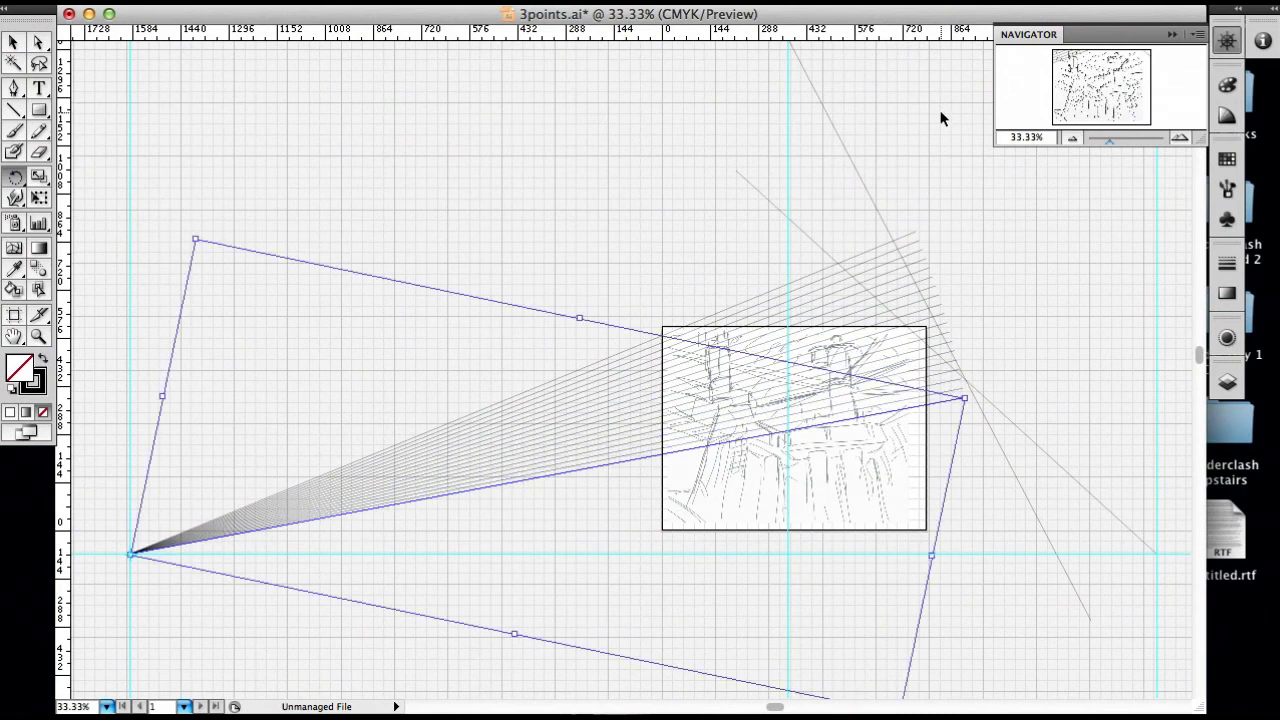
key("ctrl+d")
key("ctrl+d")
key("ctrl+d")
key("ctrl+d")
key("ctrl+d")
key("ctrl+d")
key("ctrl+d")
key("ctrl+d")
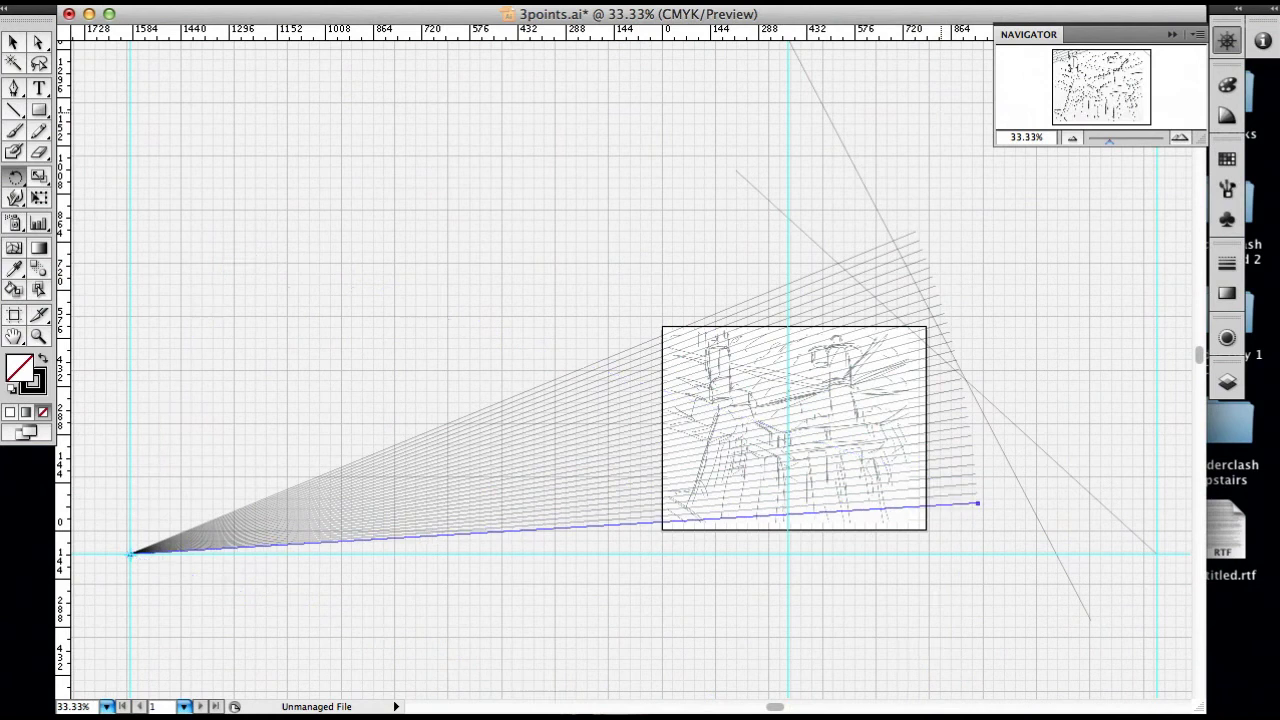
key("ctrl+d")
key("ctrl+d")
key("ctrl+d")
key("ctrl+d")
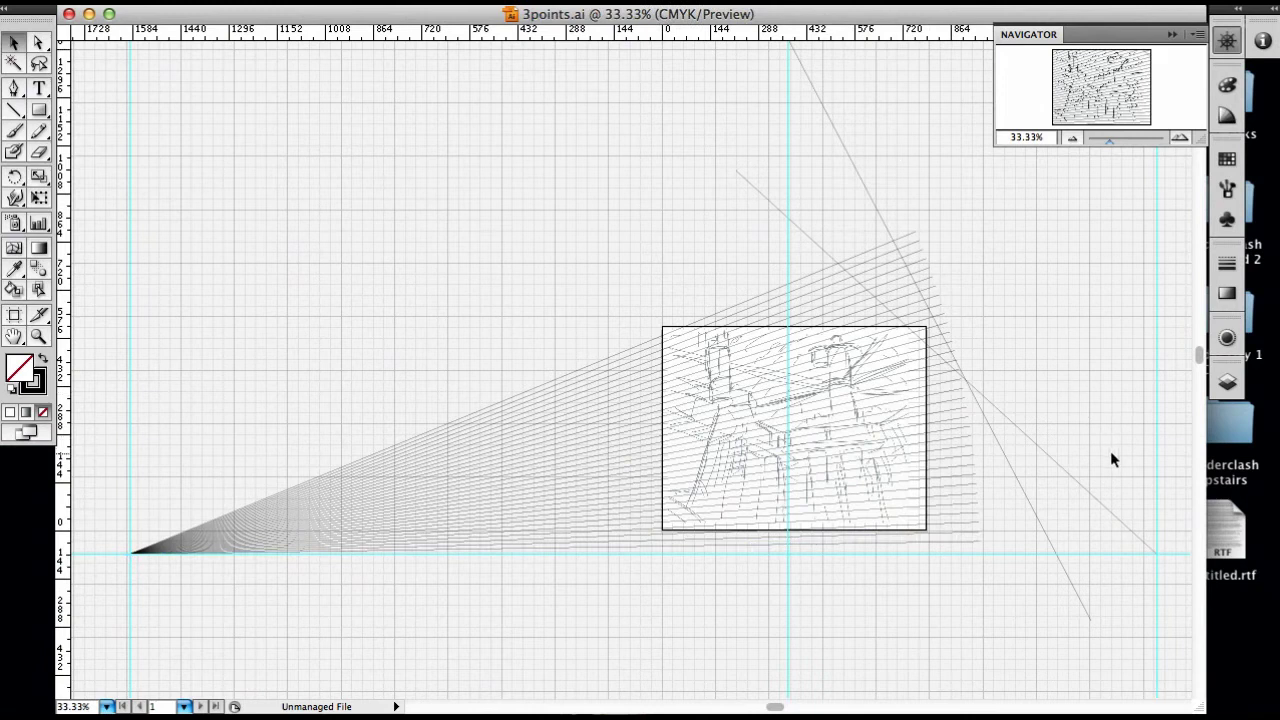
left_click_drag(1062, 468, 1092, 467)
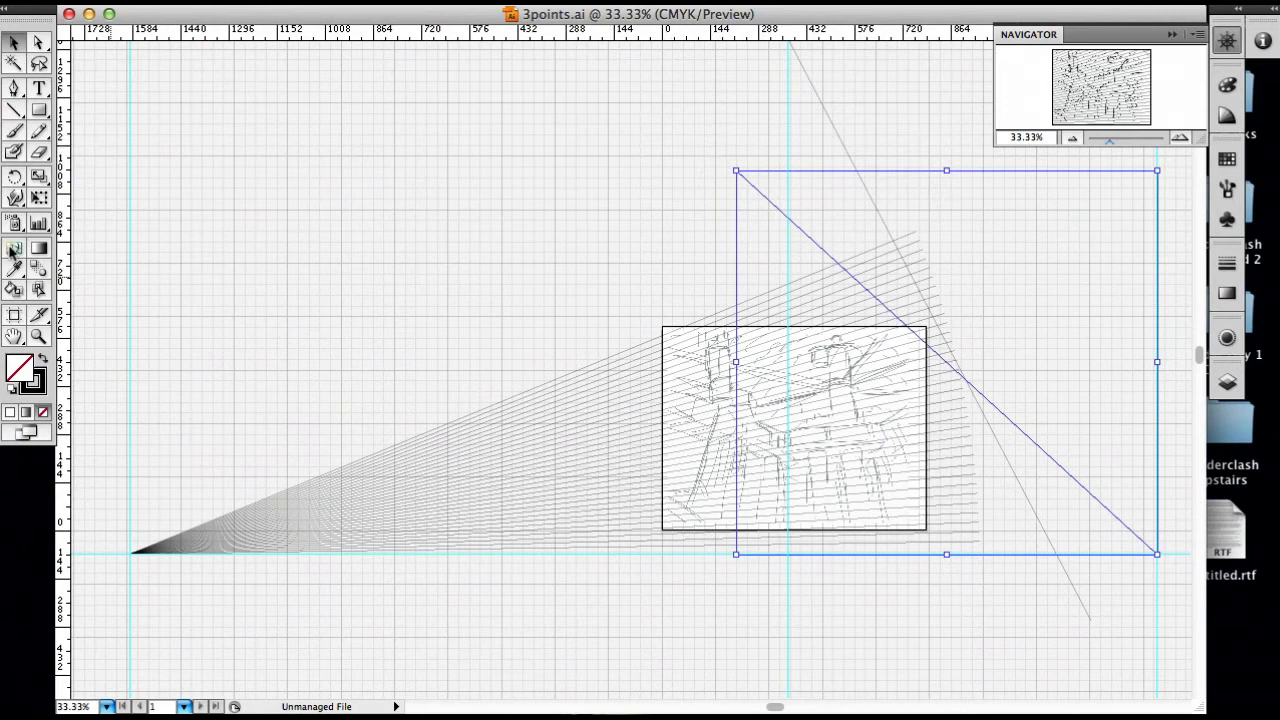
left_click(15, 177)
key("v")
left_click(526, 323)
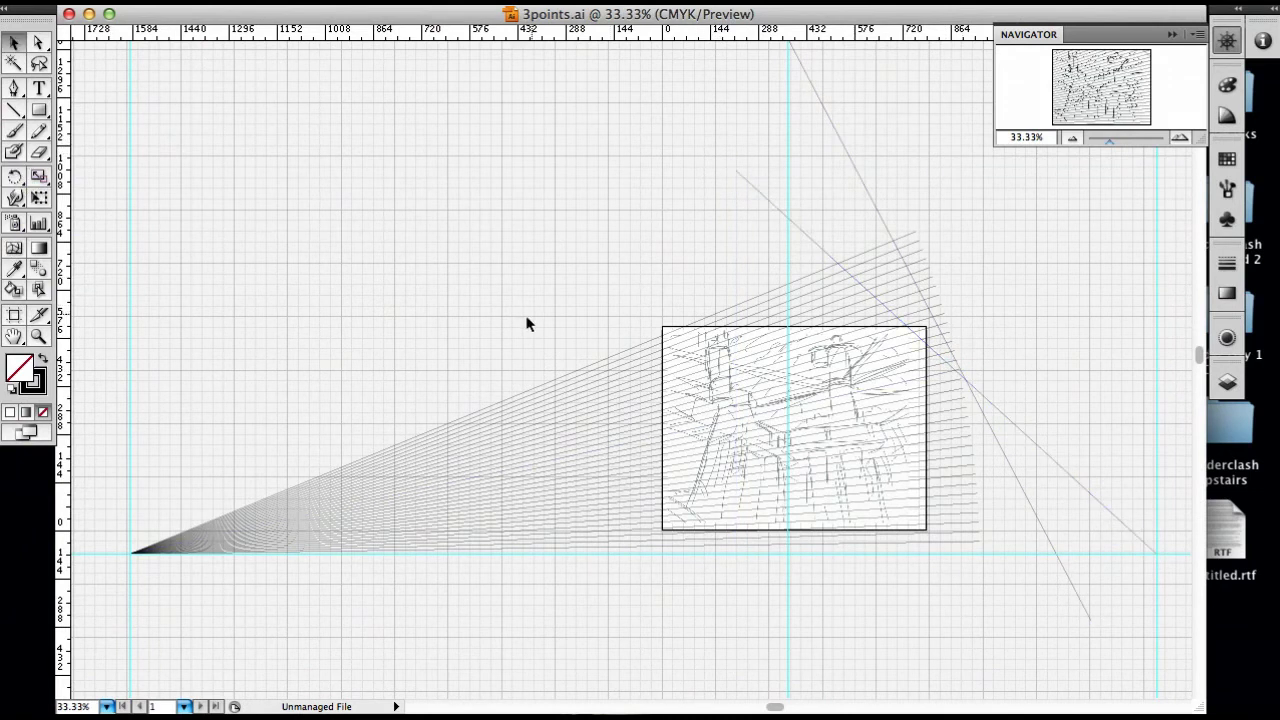
Select the whole fan of lines from the left vanishing point and lock it
left_click_drag(493, 325, 618, 577)
left_click(632, 555, "shift")
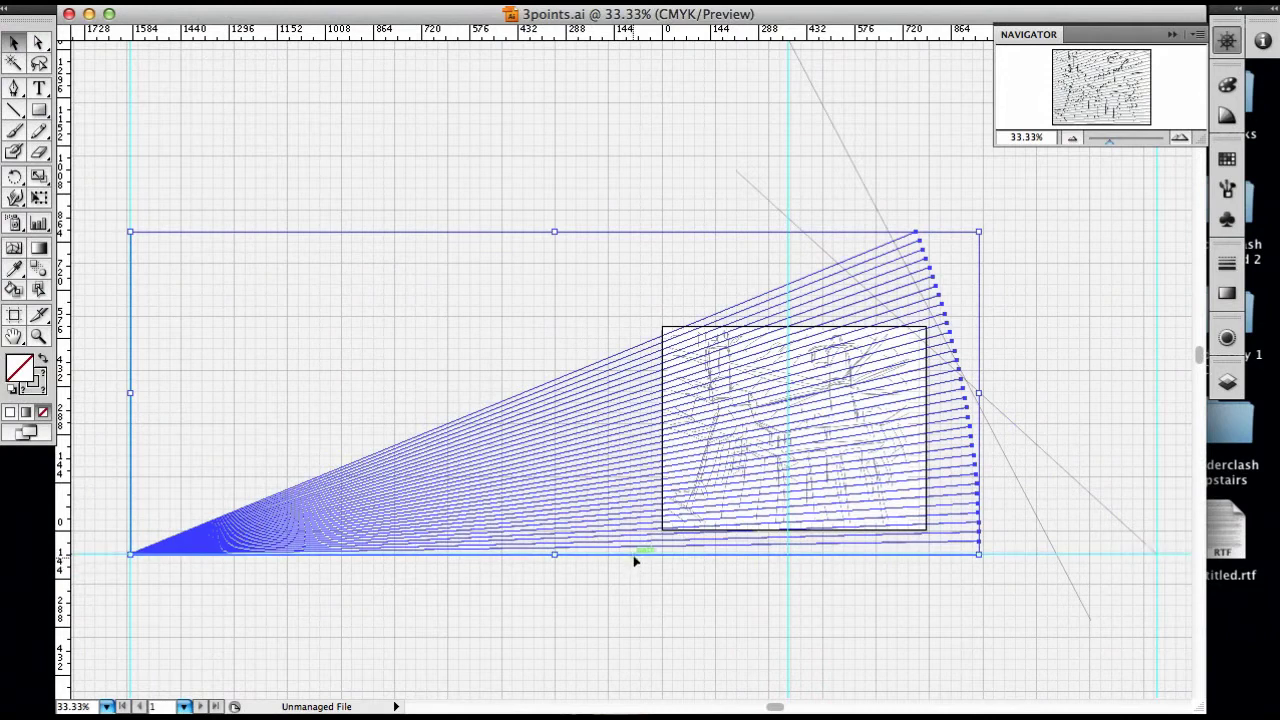
key("super+2")
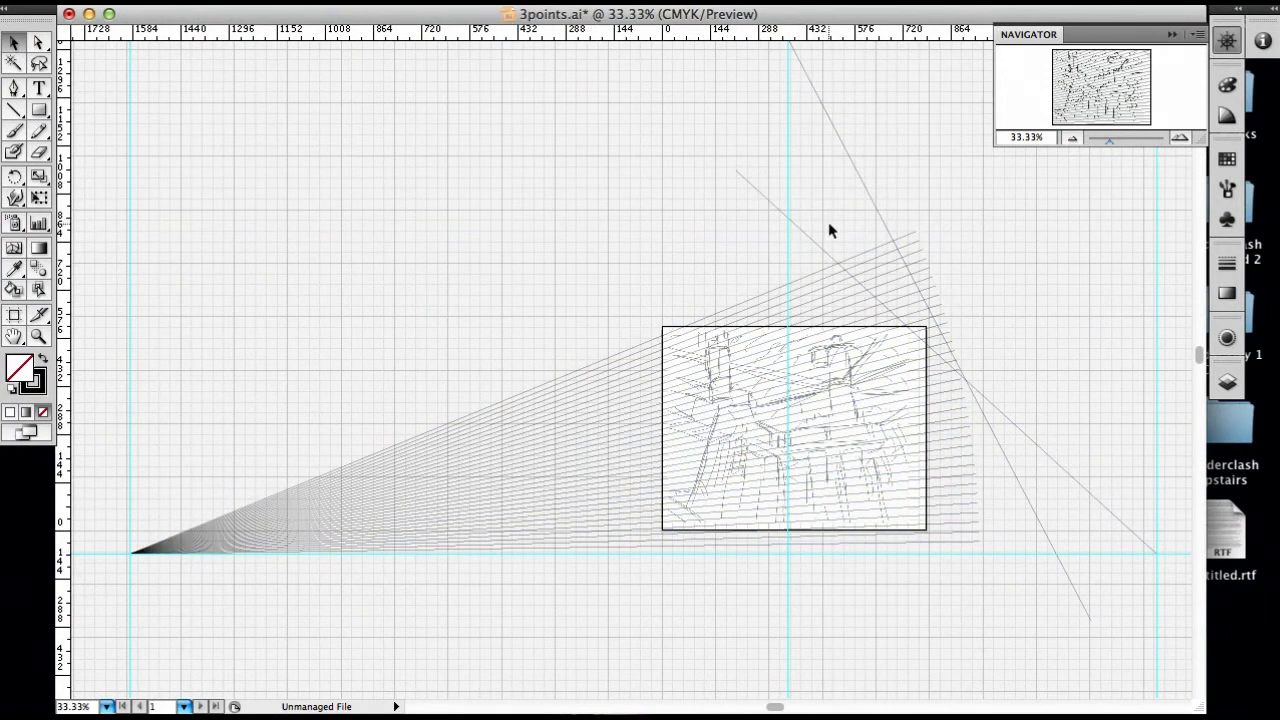
Rotate a copy of the descending line slightly counterclockwise about the right vanishing point
left_click(826, 253)
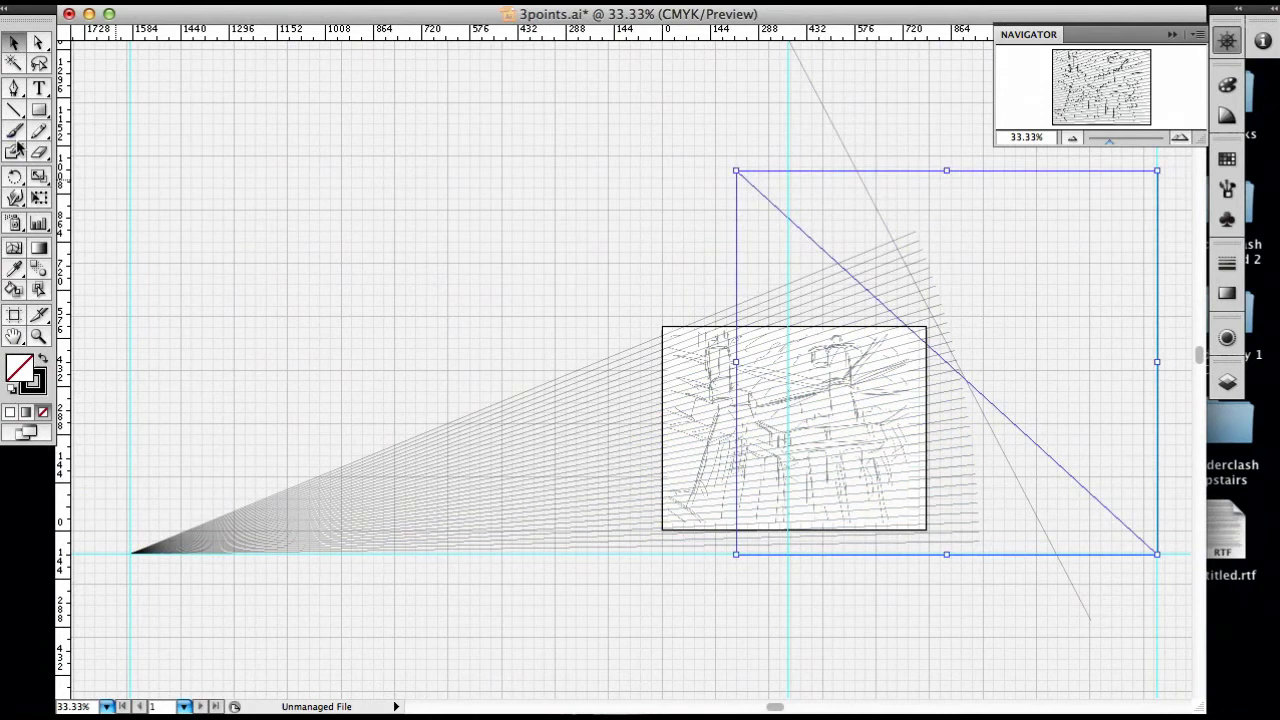
key("r")
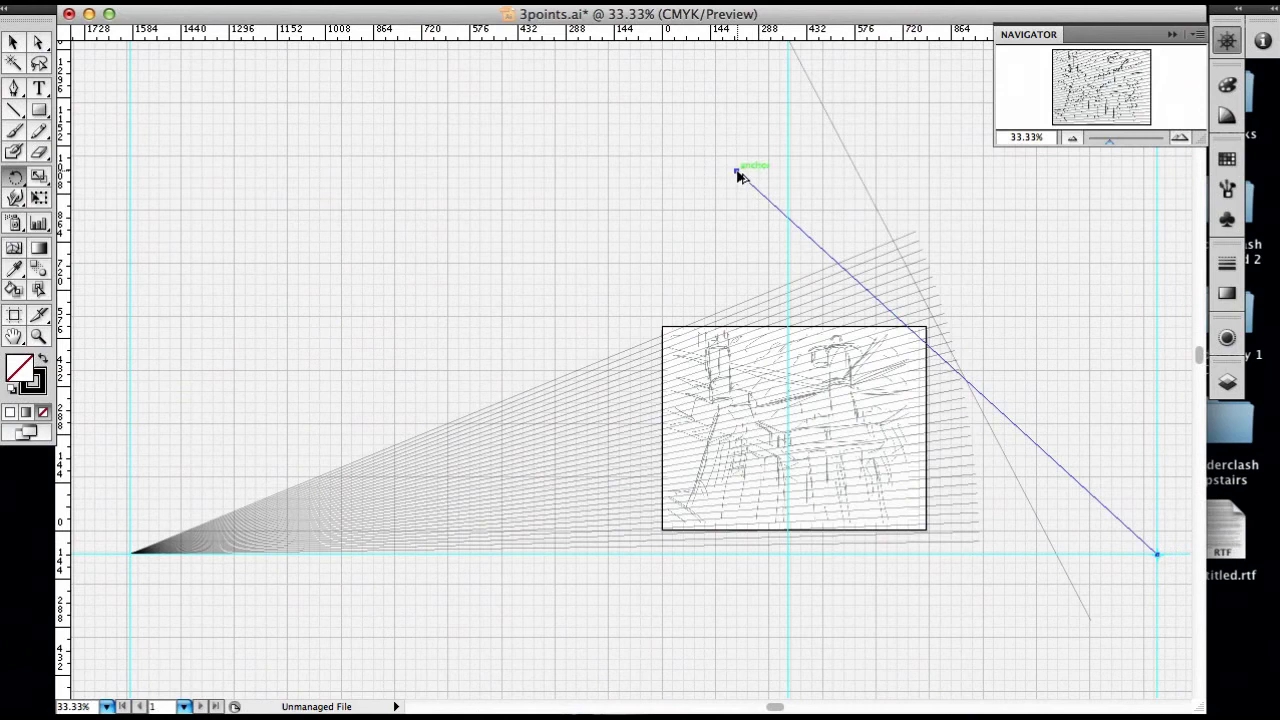
left_click_drag(737, 176, 730, 177)
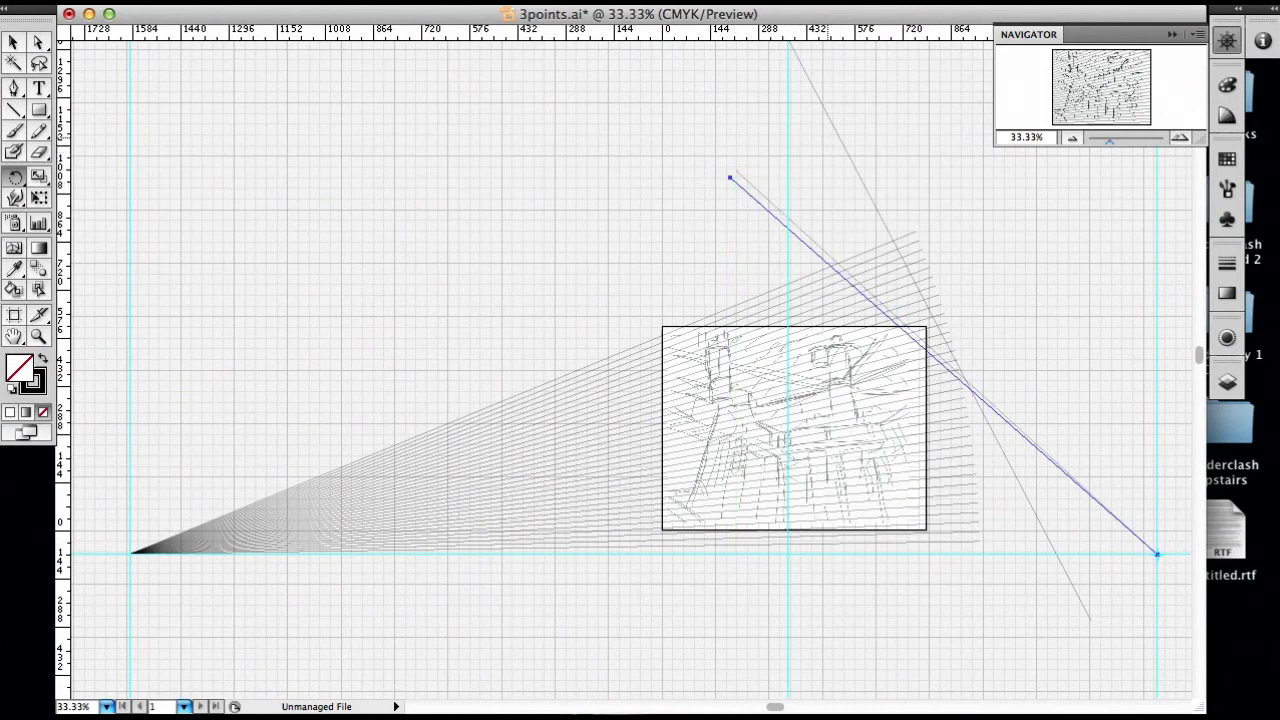
Repeat the rotated copy around the right vanishing point until the fan of lines covers the artboard down to the horizon guide
key("super+d")
key("super+d")
key("super+d")
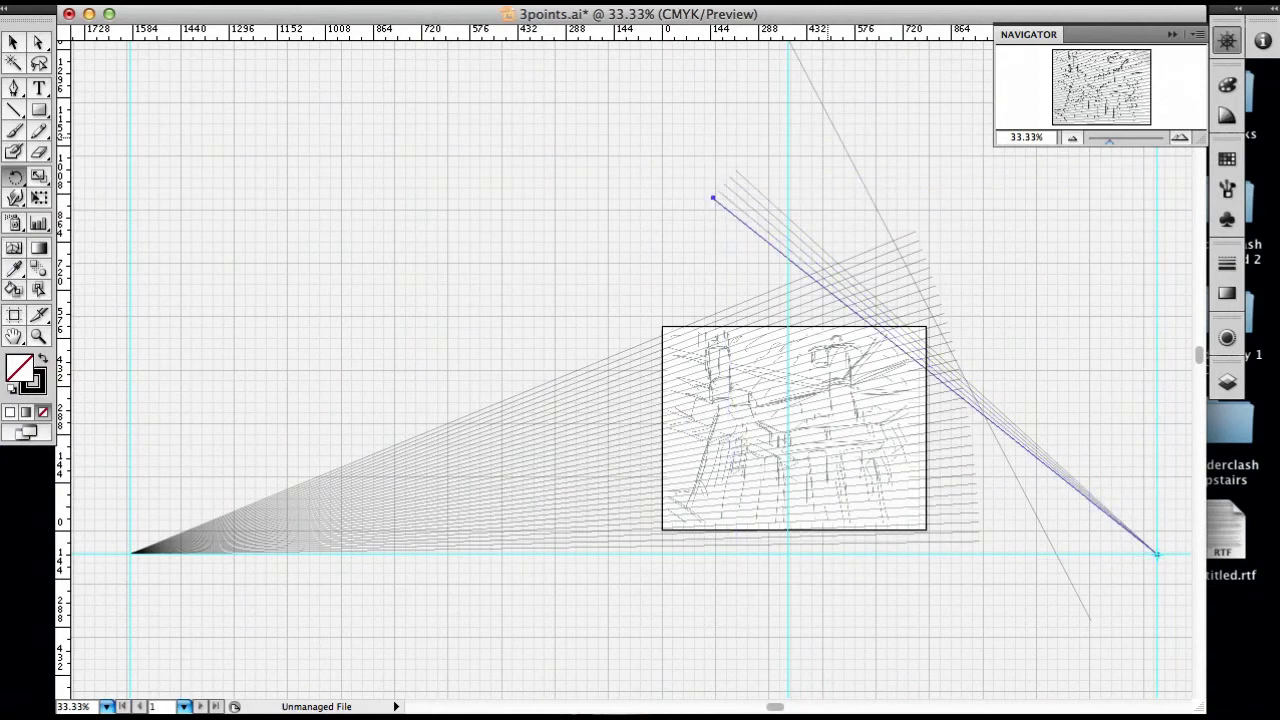
key("super+d")
key("super+d")
key("super+d")
key("super+d")
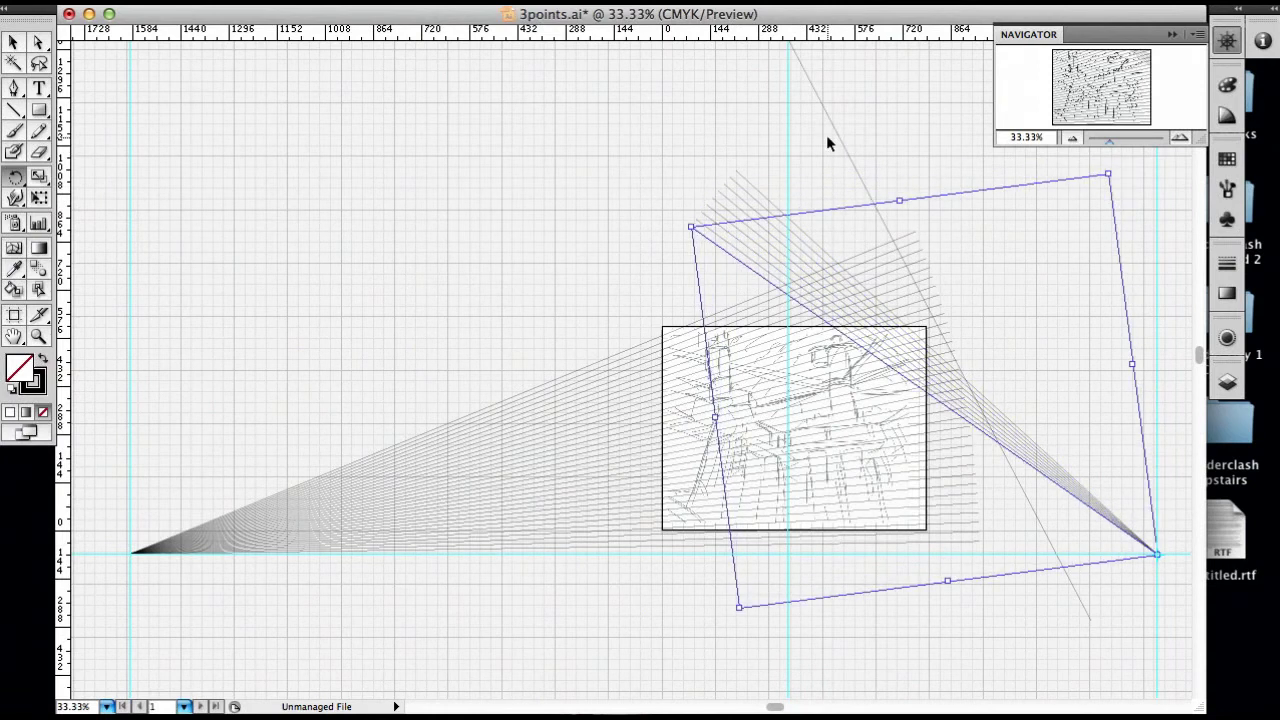
left_click_drag(826, 143, 788, 177)
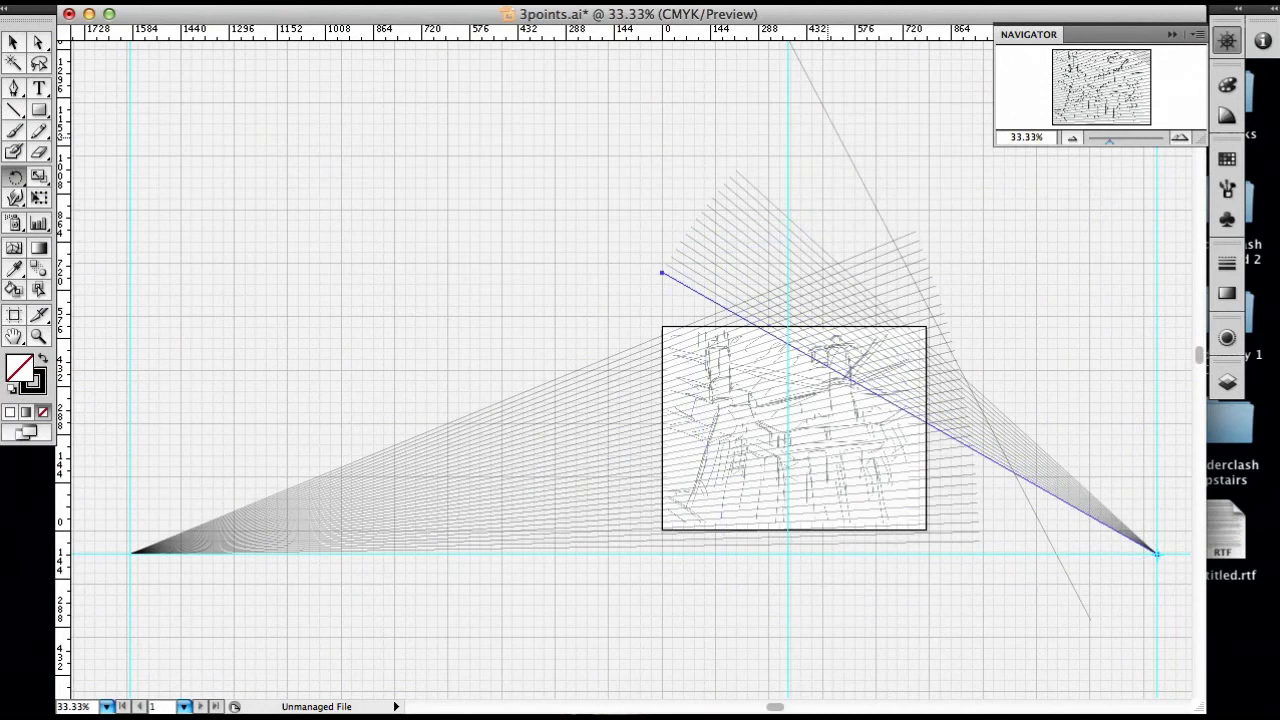
key("super+d")
key("super+d")
key("super+d")
key("super+d")
key("super+d")
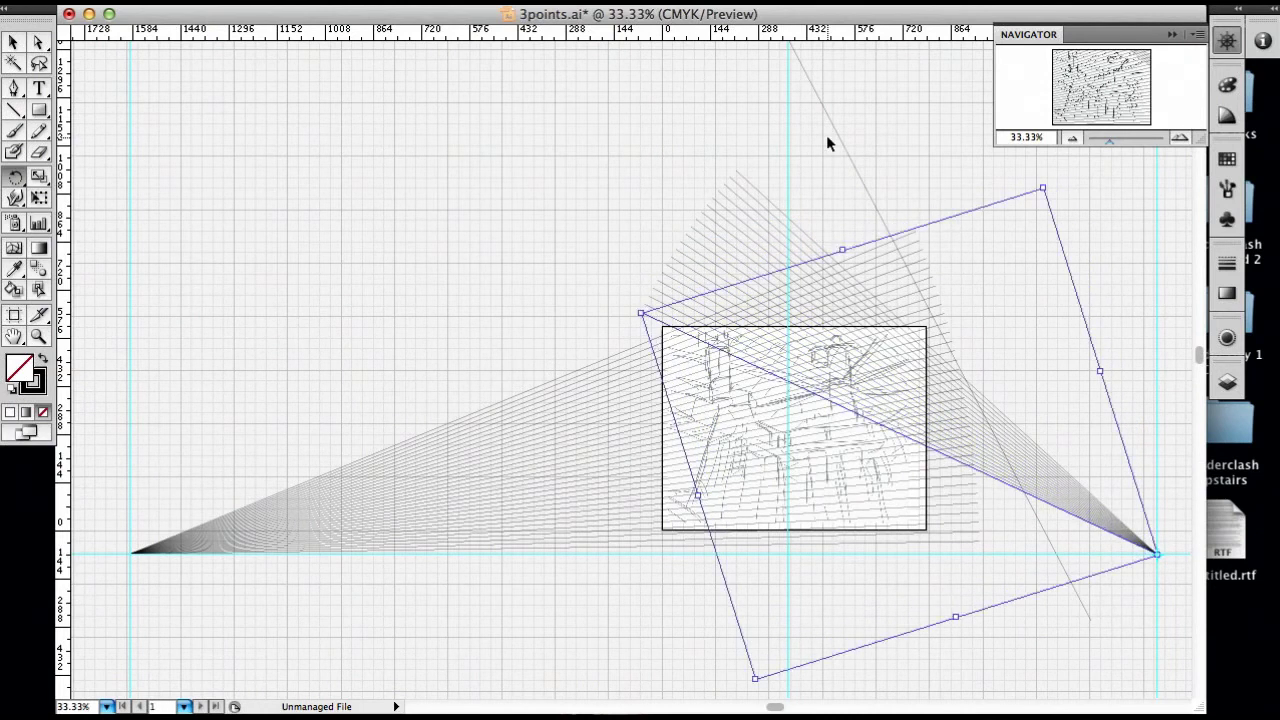
left_click_drag(827, 143, 827, 143)
key("super+d")
key("super+d")
key("super+d")
key("super+d")
key("super+d")
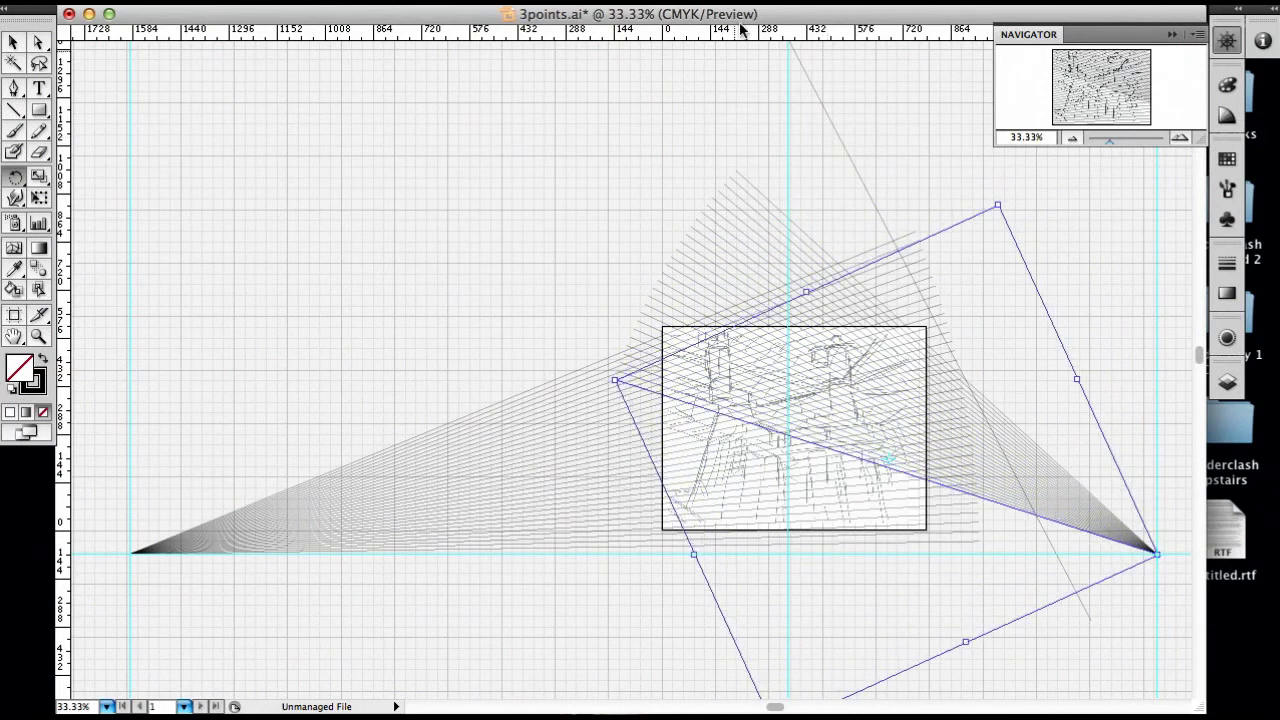
left_click_drag(741, 30, 741, 30)
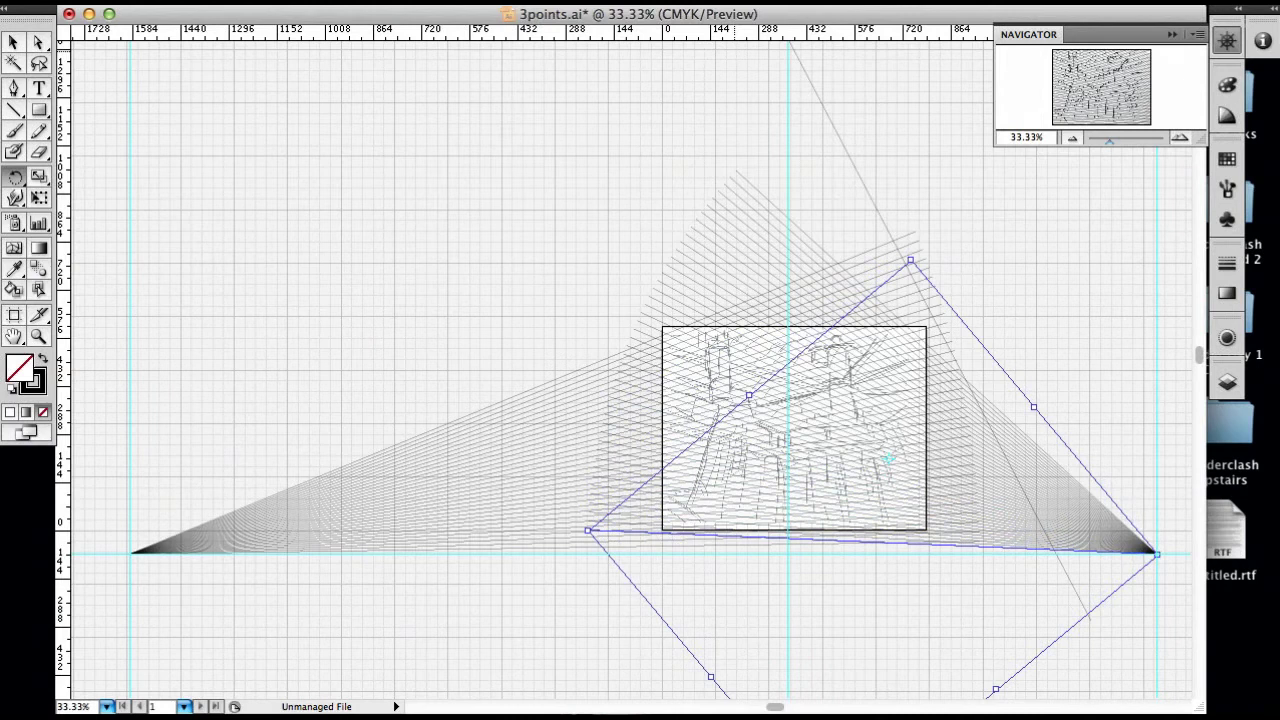
left_click(14, 42)
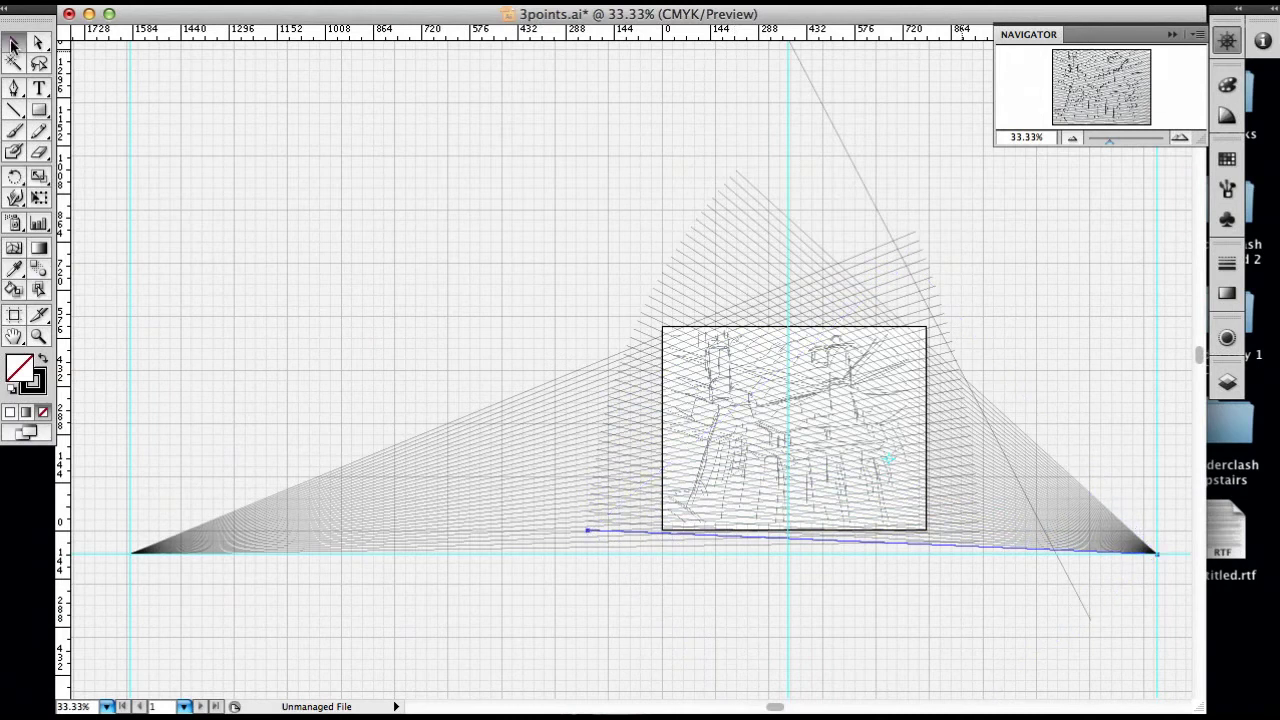
left_click(965, 212)
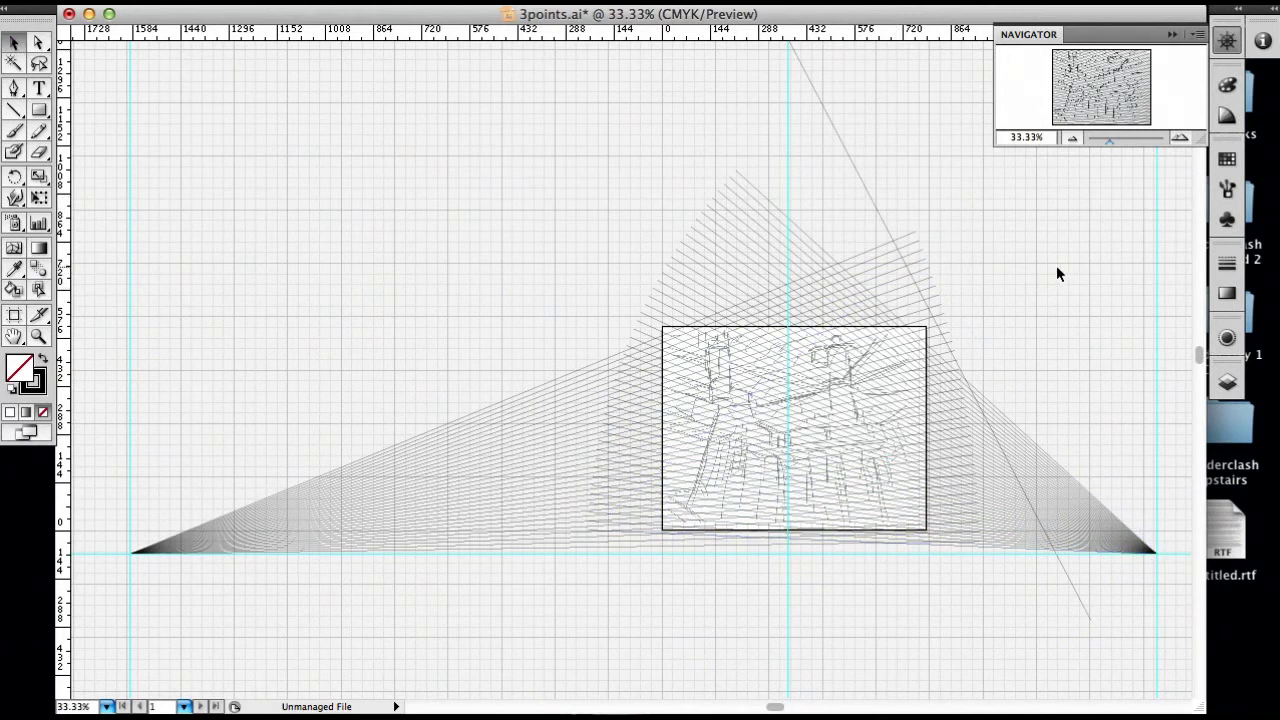
Rotate a copy of the steep line slightly clockwise about the upper vanishing point where the guides cross
left_click_drag(1064, 243, 932, 248)
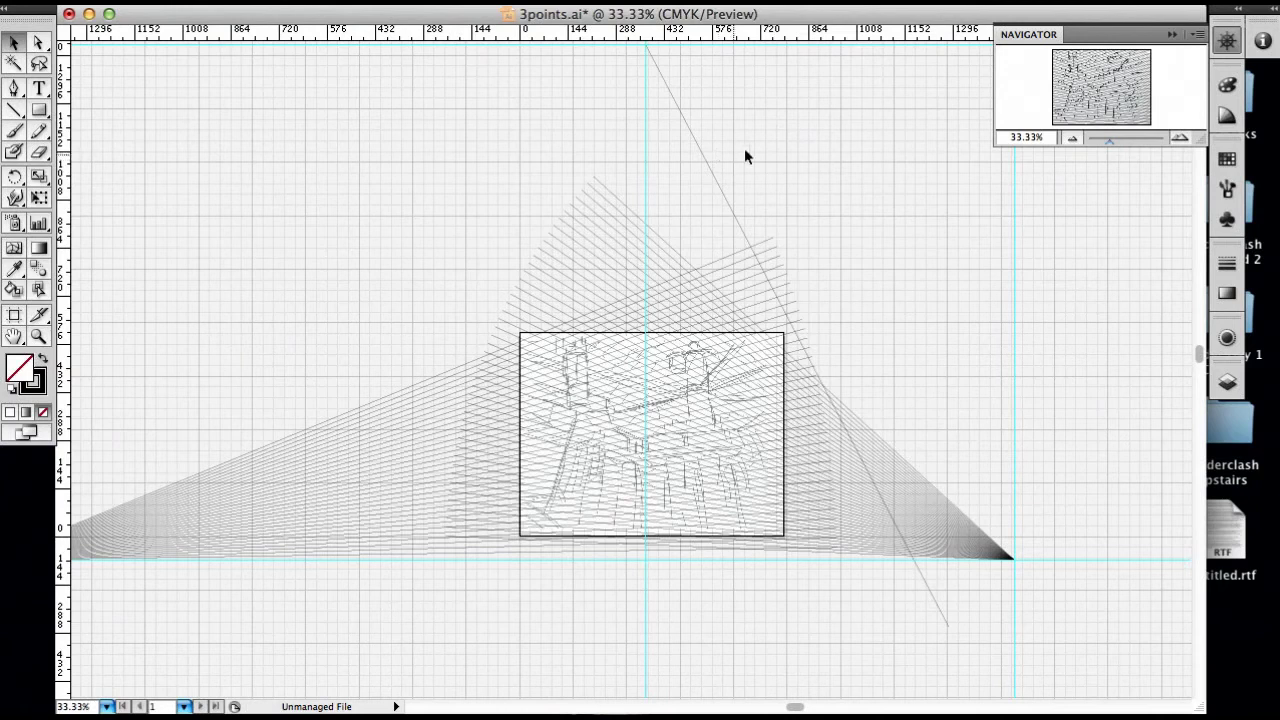
left_click_drag(749, 157, 703, 191)
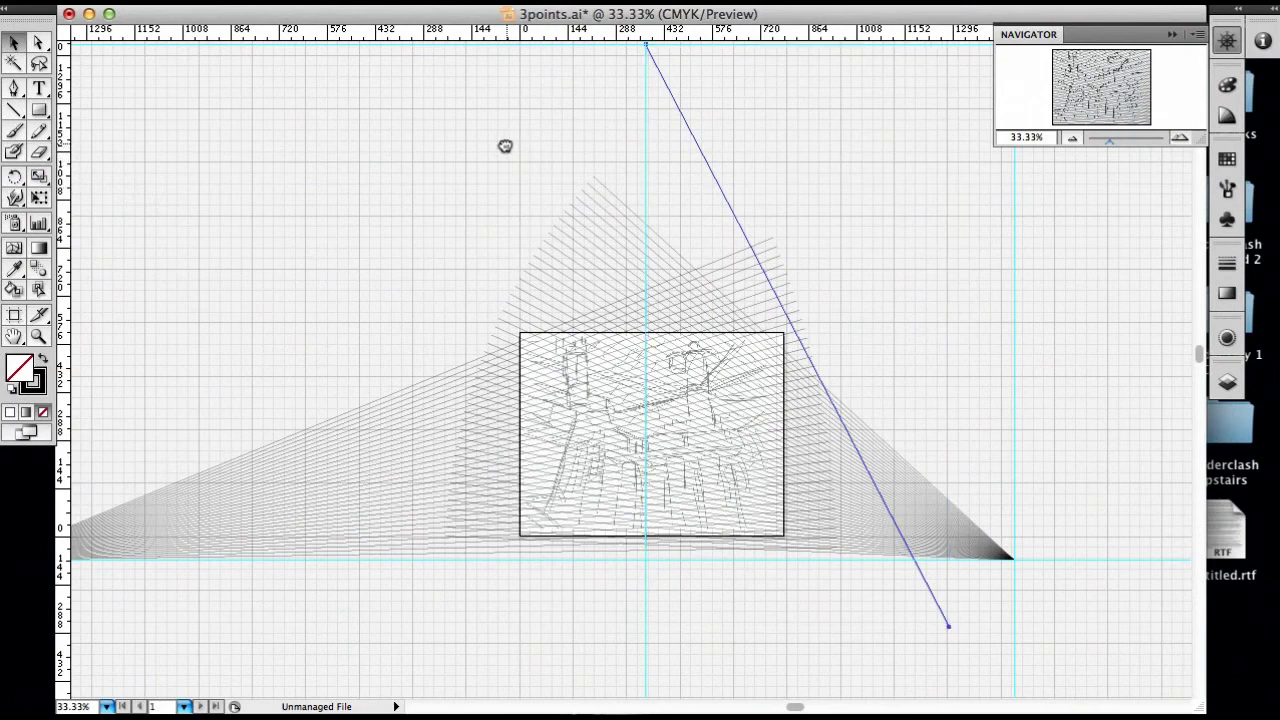
left_click_drag(508, 143, 506, 178)
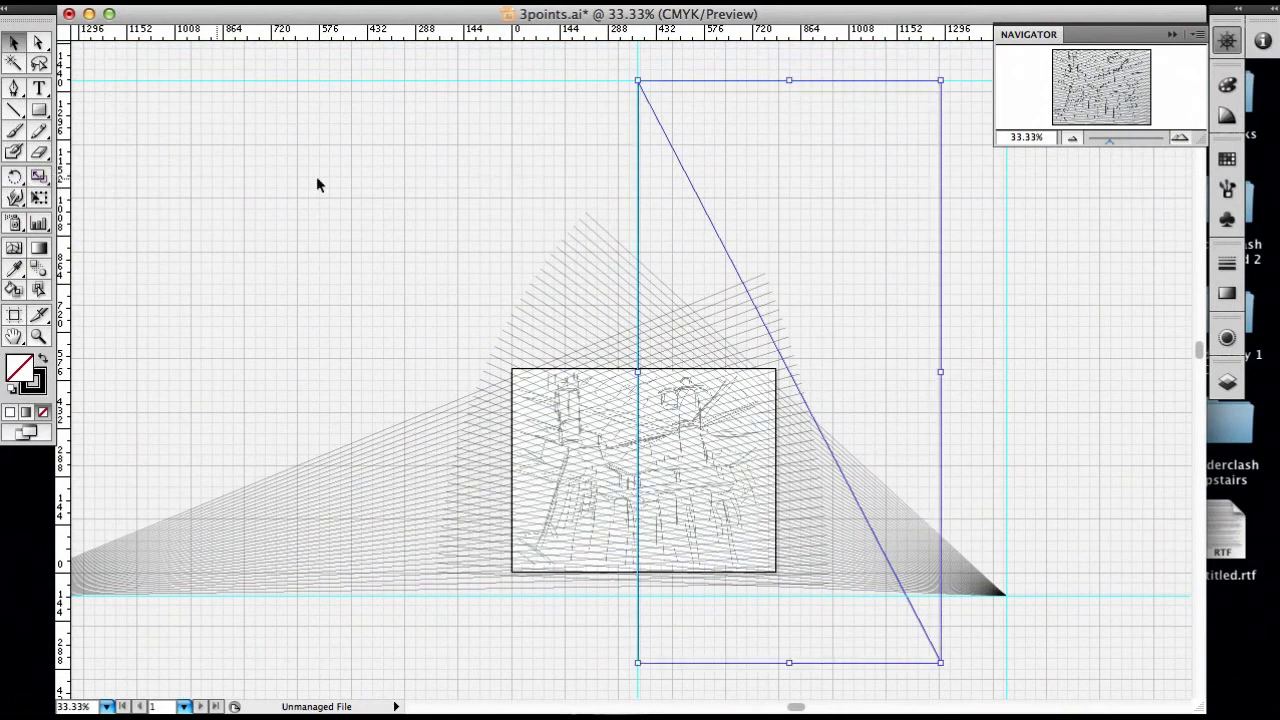
key("r")
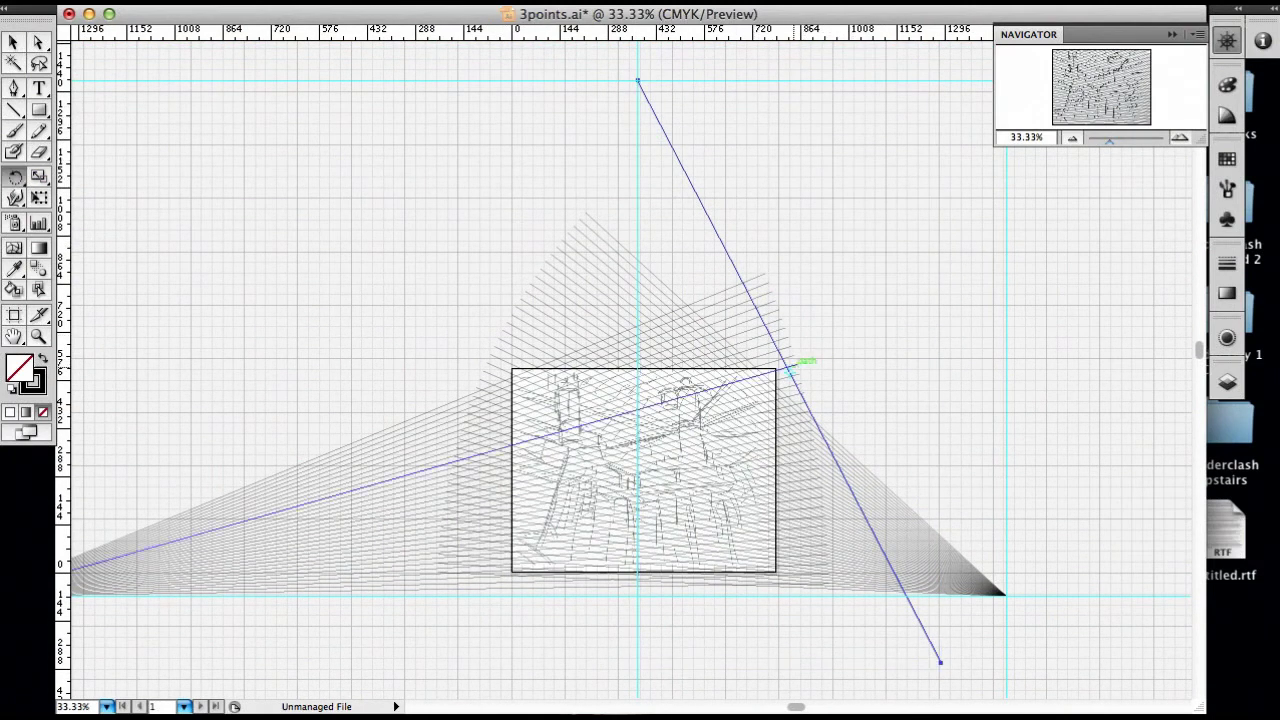
left_click_drag(789, 372, 686, 146)
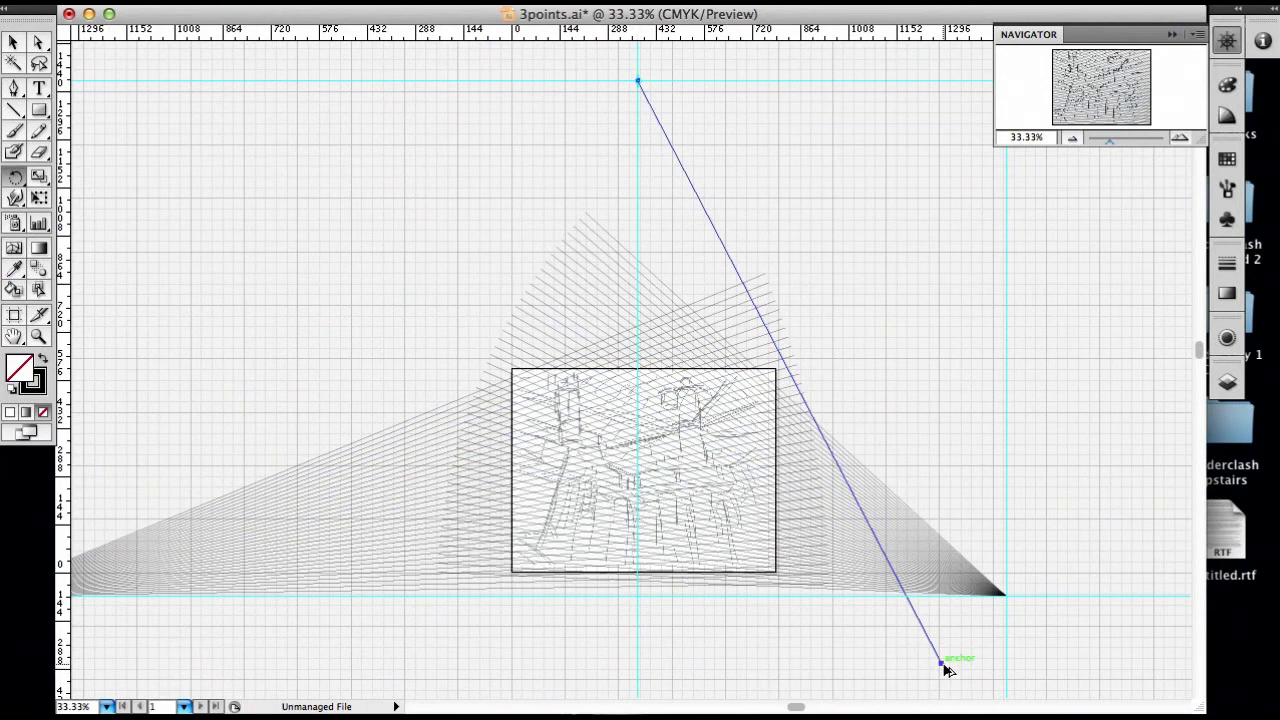
left_click_drag(941, 669, 930, 667)
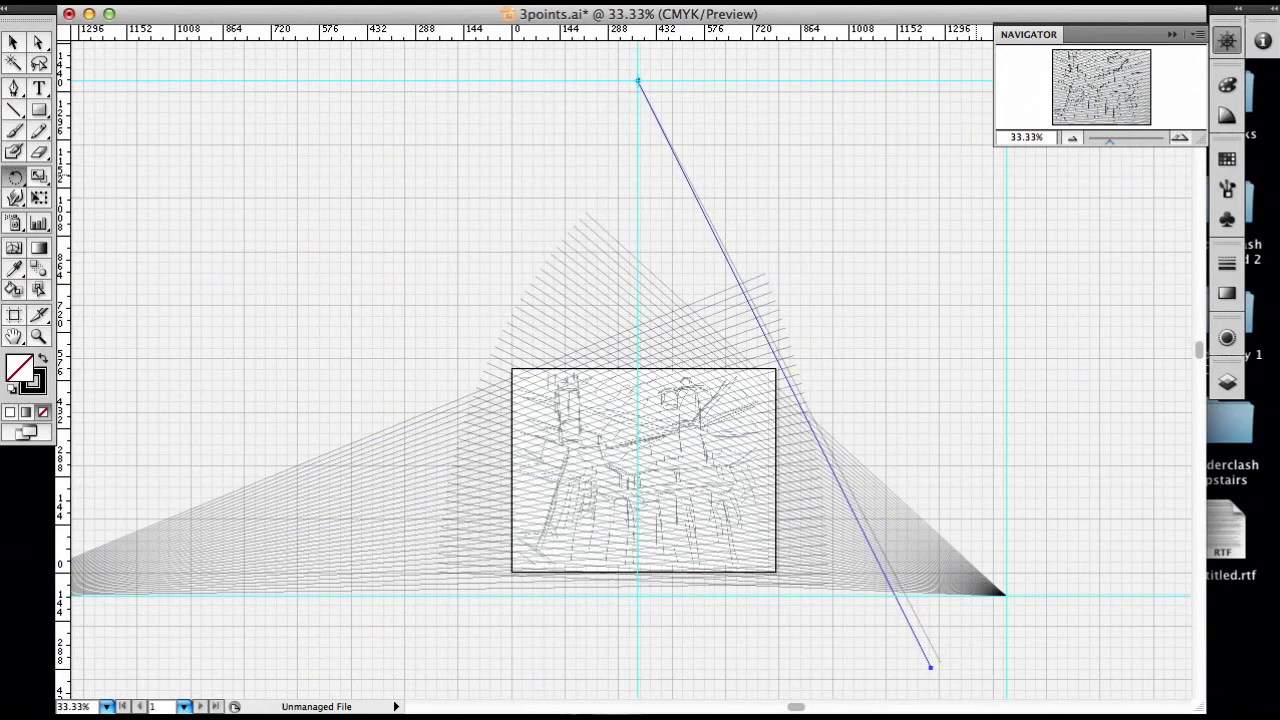
Repeat the rotated copy around the upper vanishing point until the fan spans the full width of the artboard, and deselect it
key("super+d")
key("super+d")
key("super+d")
key("super+d")
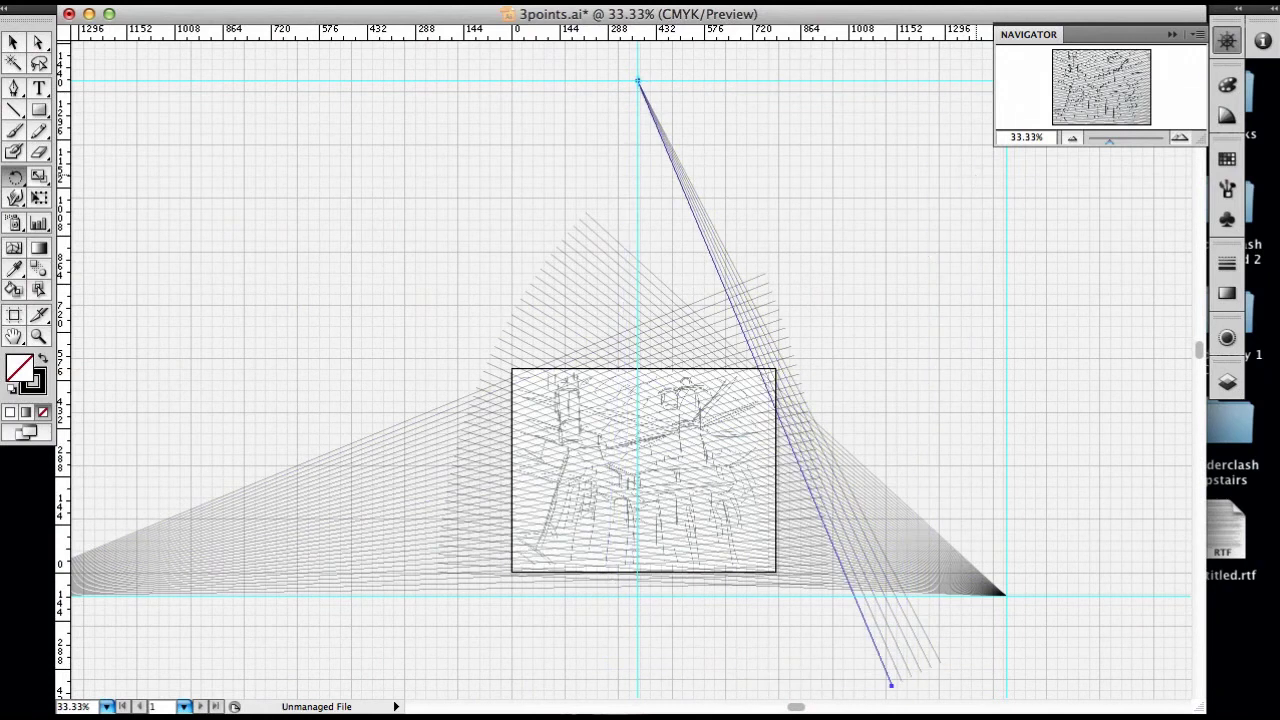
key("super+d")
key("super+d")
key("super+d")
key("super+d")
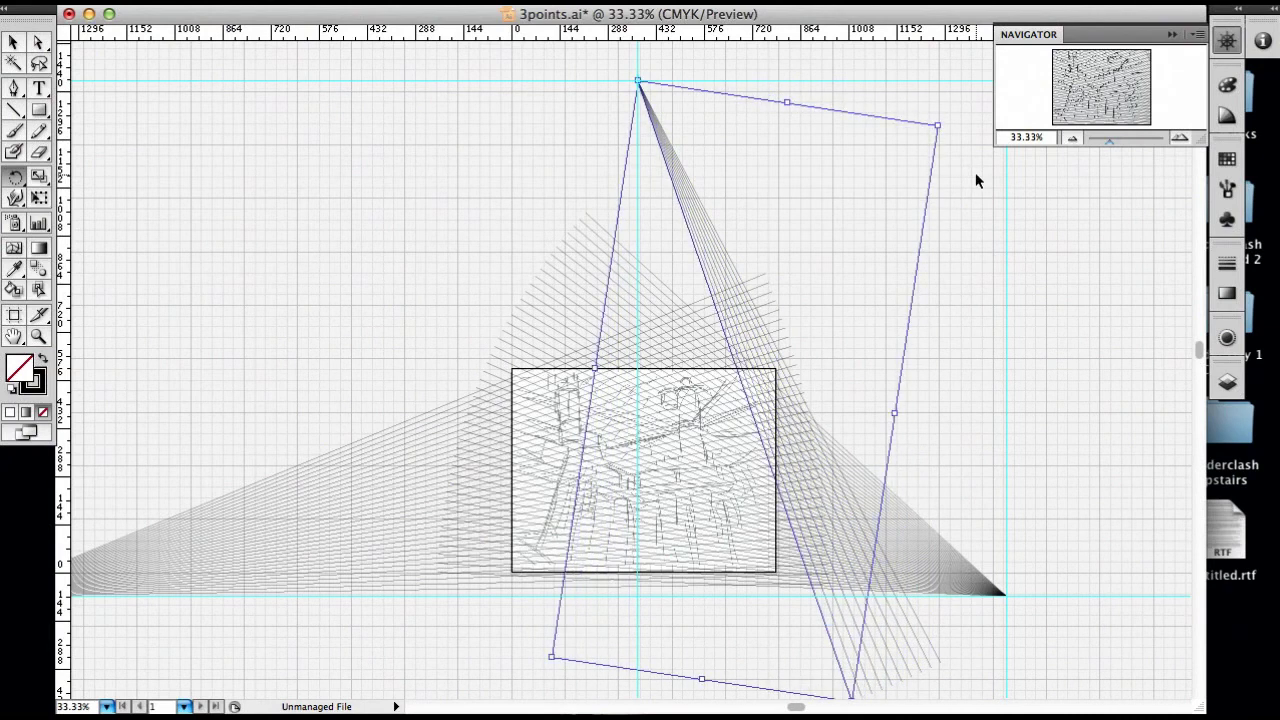
key("super+d")
key("super+d")
key("super+d")
key("super+d")
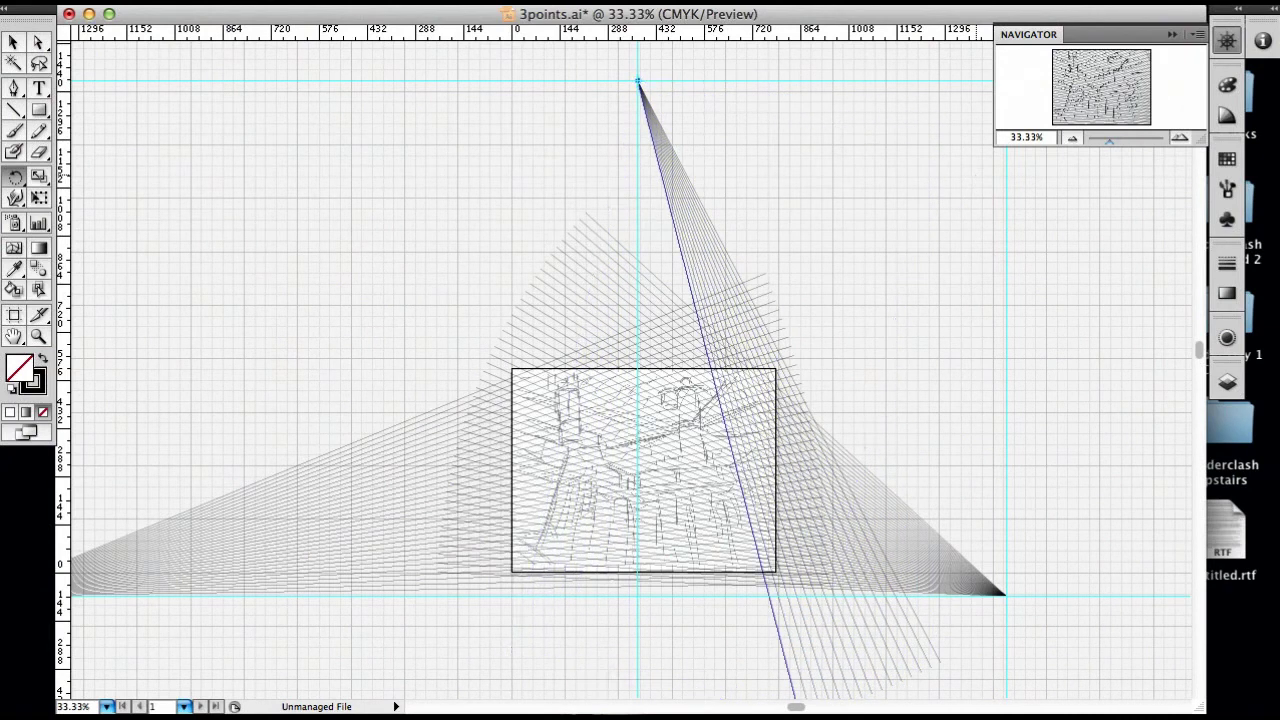
key("super+d")
key("super+d")
key("super+d")
key("super+d")
key("super+d")
key("super+d")
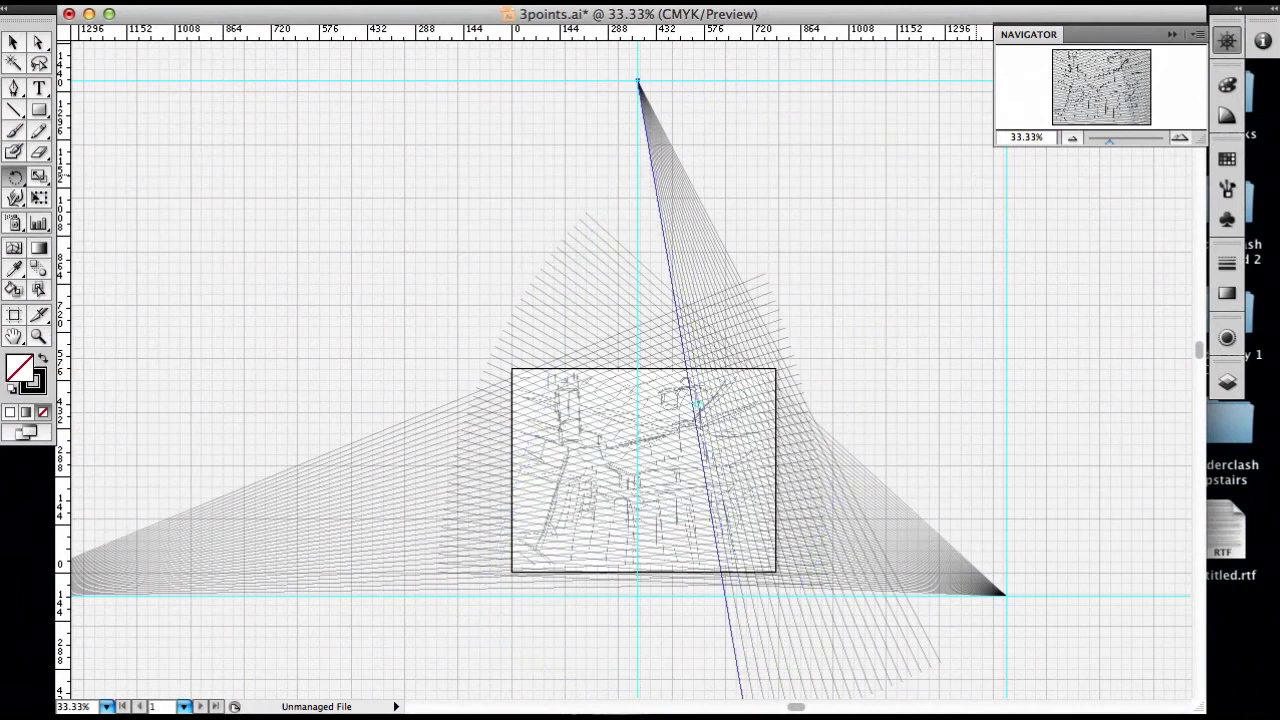
key("super+shift+z")
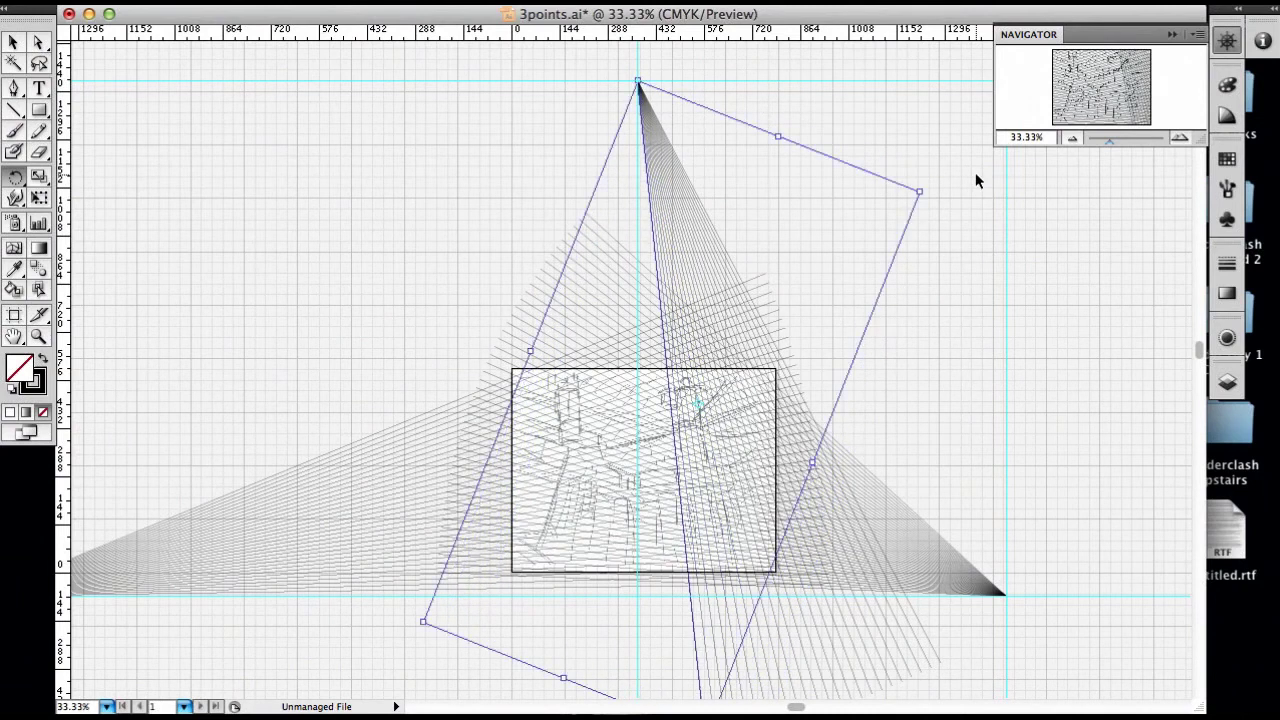
key("super+d")
key("super+d")
key("super+d")
key("super+d")
key("super+d")
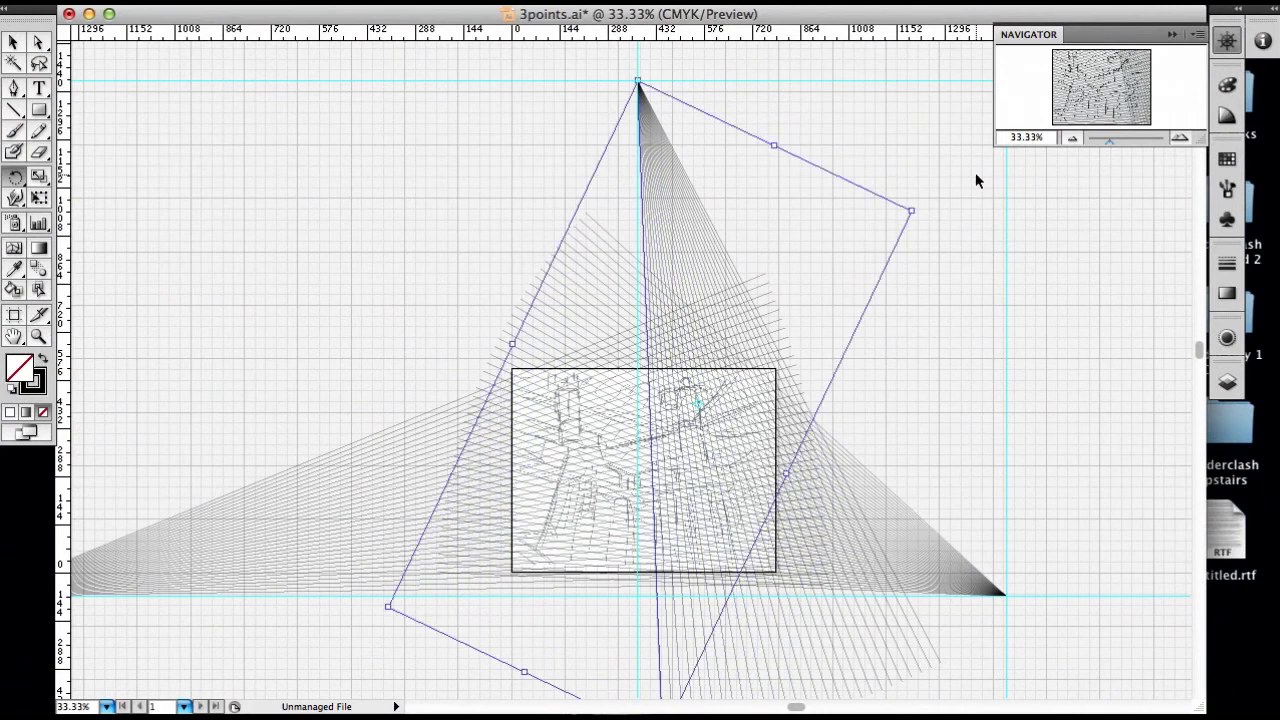
key("super+z")
key("super+z")
key("super+z")
key("super+z")
key("super+z")
key("super+z")
key("super+z")
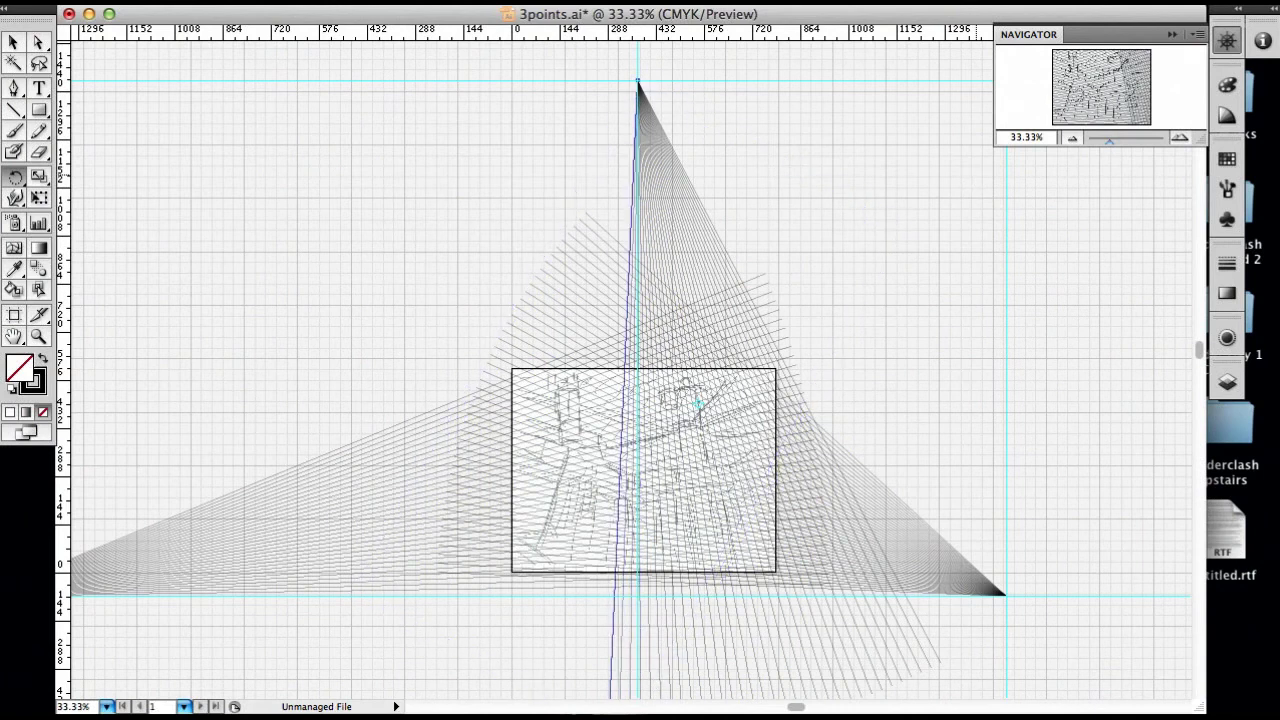
key("super+z")
key("super+z")
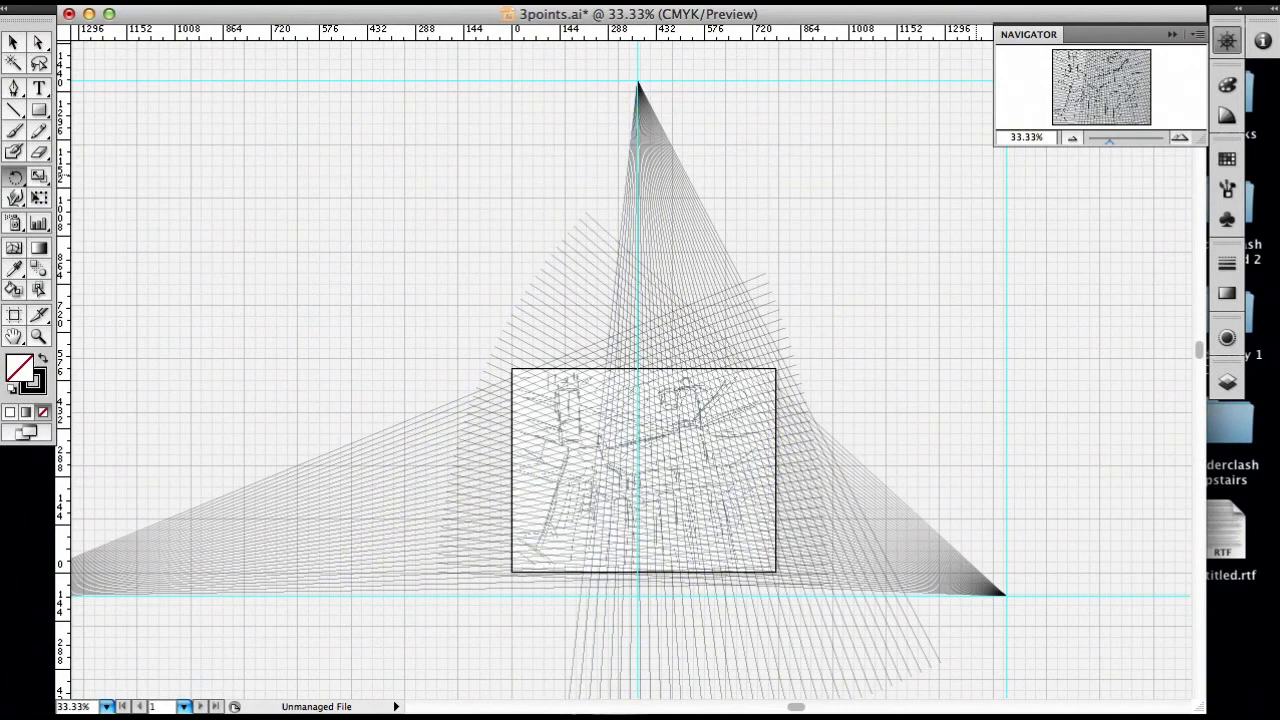
key("super+z")
key("super+shift+z")
key("super+shift+z")
key("super+shift+z")
key("super+shift+z")
key("super+shift+z")
key("super+shift+z")
key("super+shift+z")
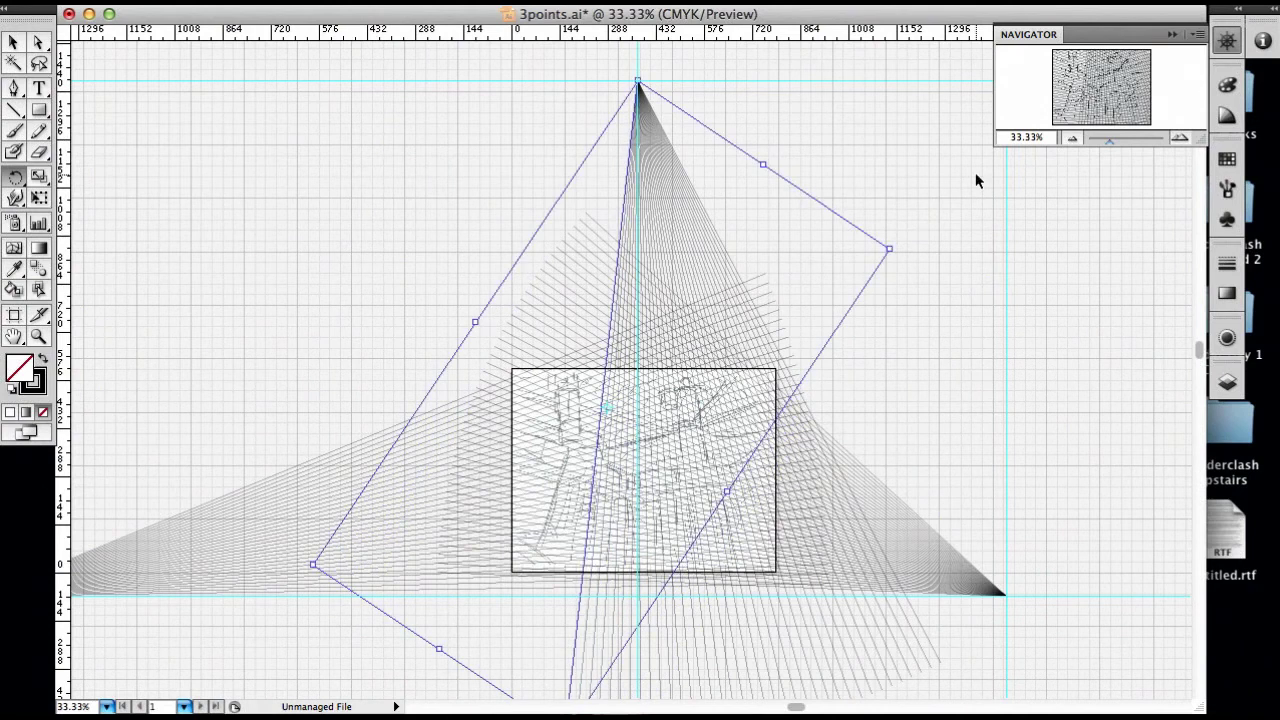
key("super+shift+z")
key("super+shift+z")
key("super+shift+z")
key("super+shift+z")
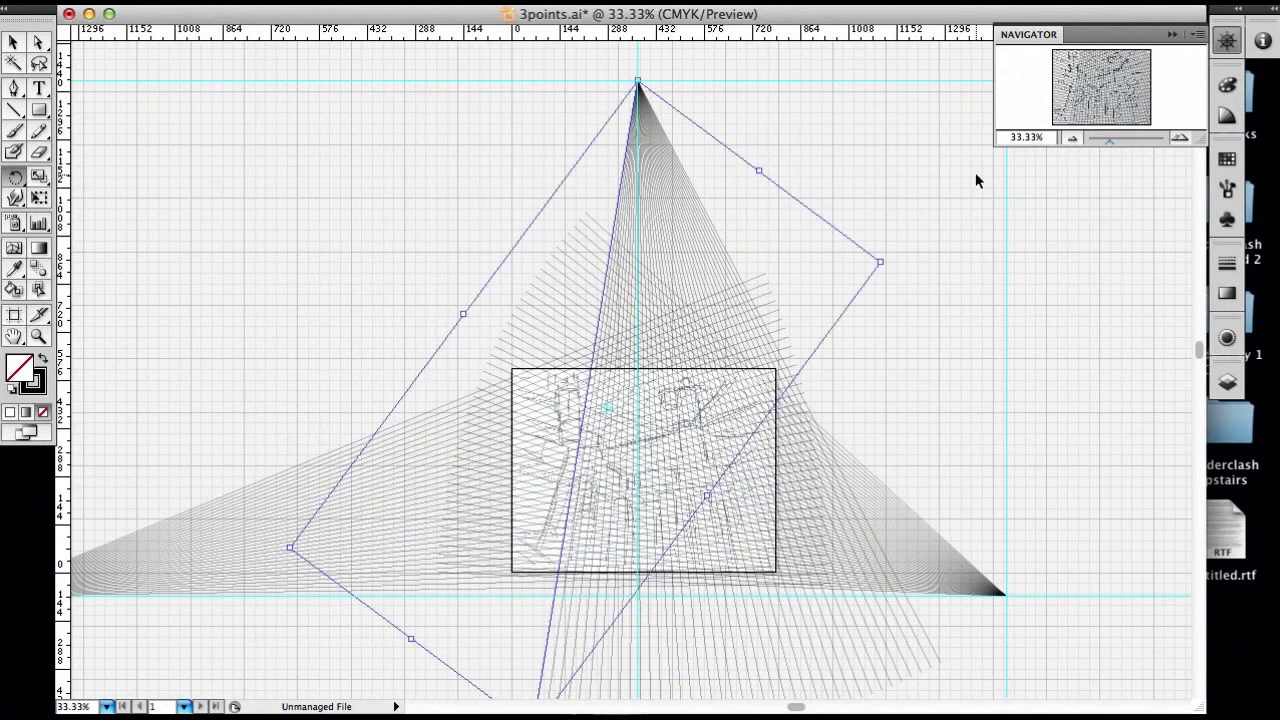
key("super+shift+z")
key("super+shift+z")
key("super+shift+z")
key("super+shift+z")
key("super+shift+z")
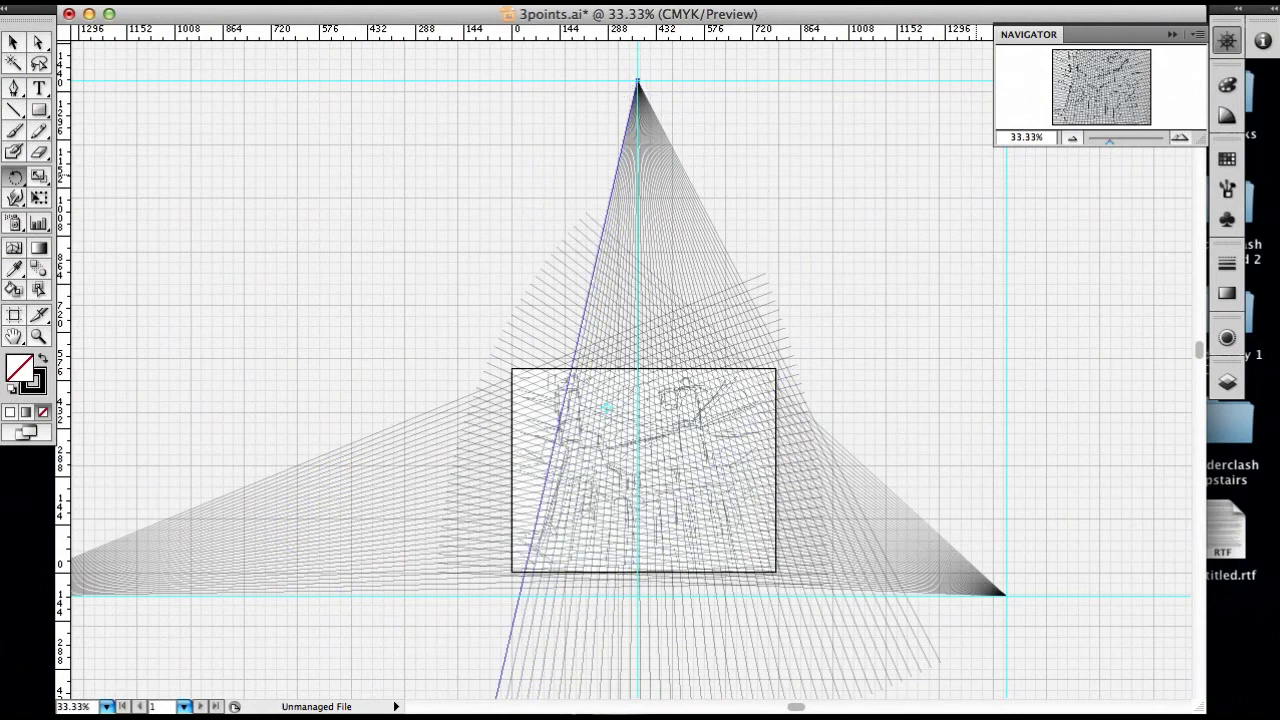
key("super+shift+z")
key("super+shift+z")
key("super+shift+z")
key("super+shift+z")
key("super+shift+z")
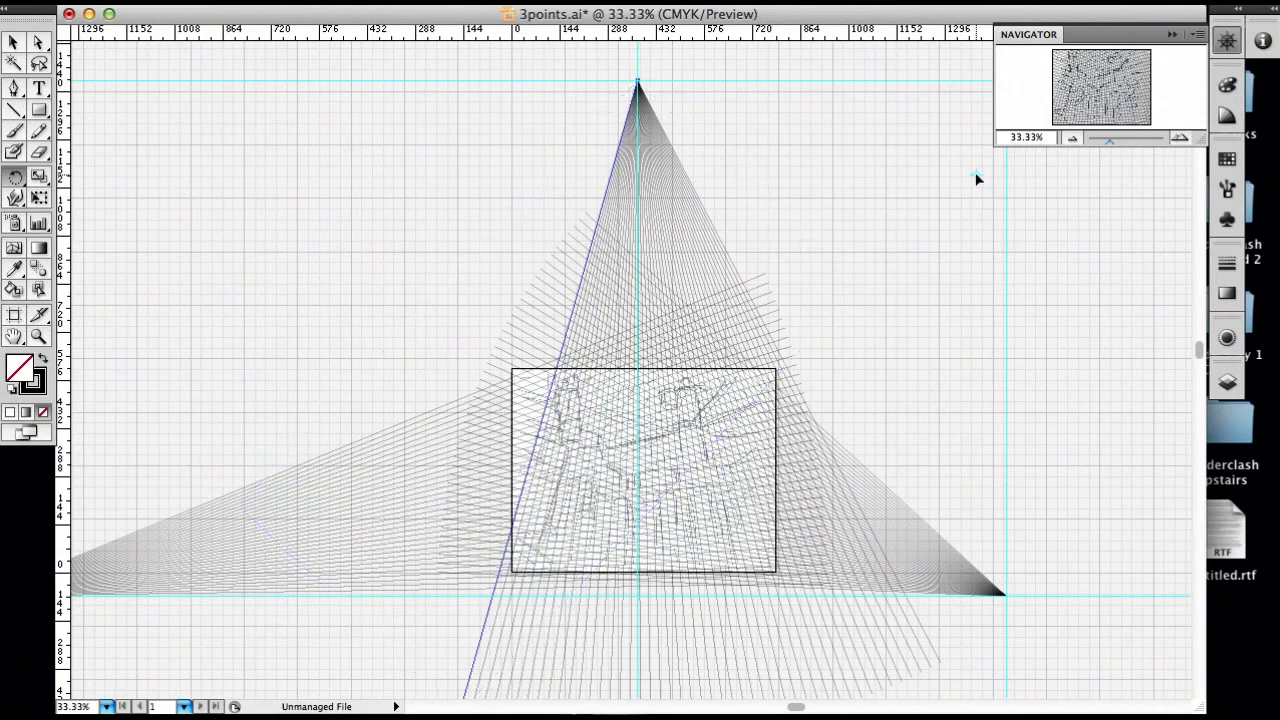
key("super+shift+z")
key("super+shift+z")
key("super+shift+z")
key("super+shift+z")
key("super+shift+z")
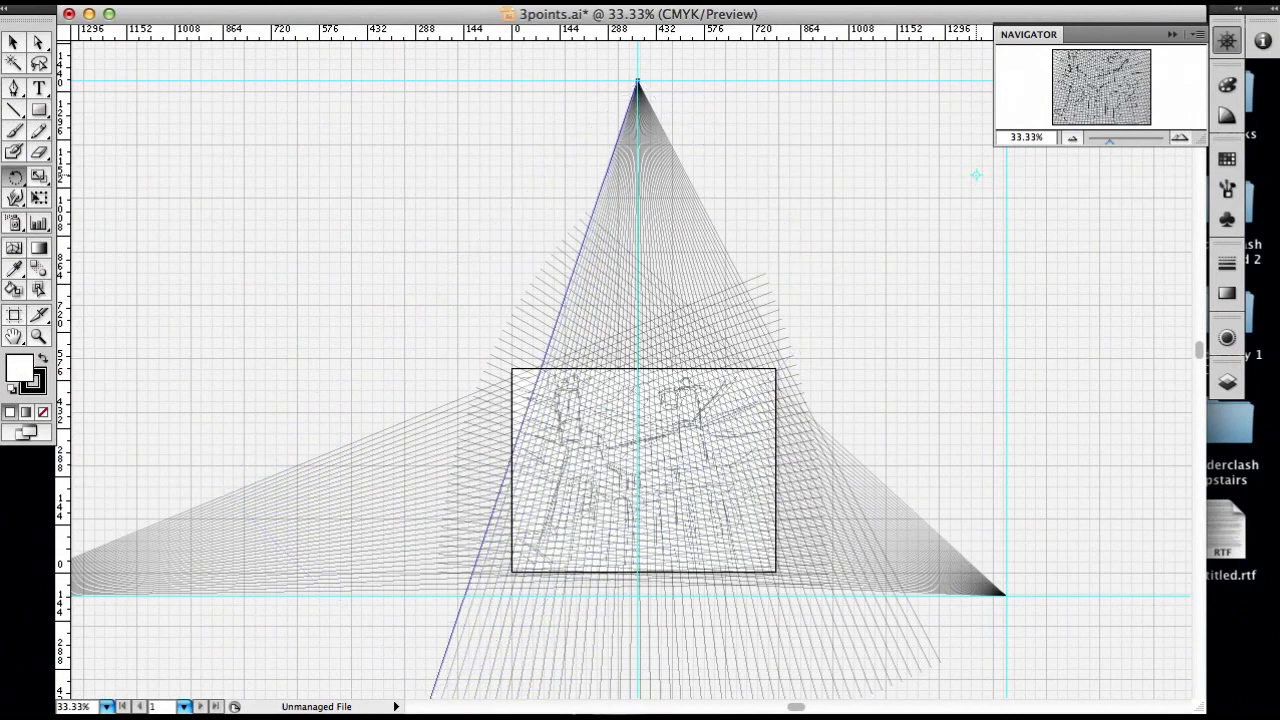
key("super+shift+z")
key("super+shift+z")
key("super+shift+z")
key("super+shift+z")
key("super+shift+z")
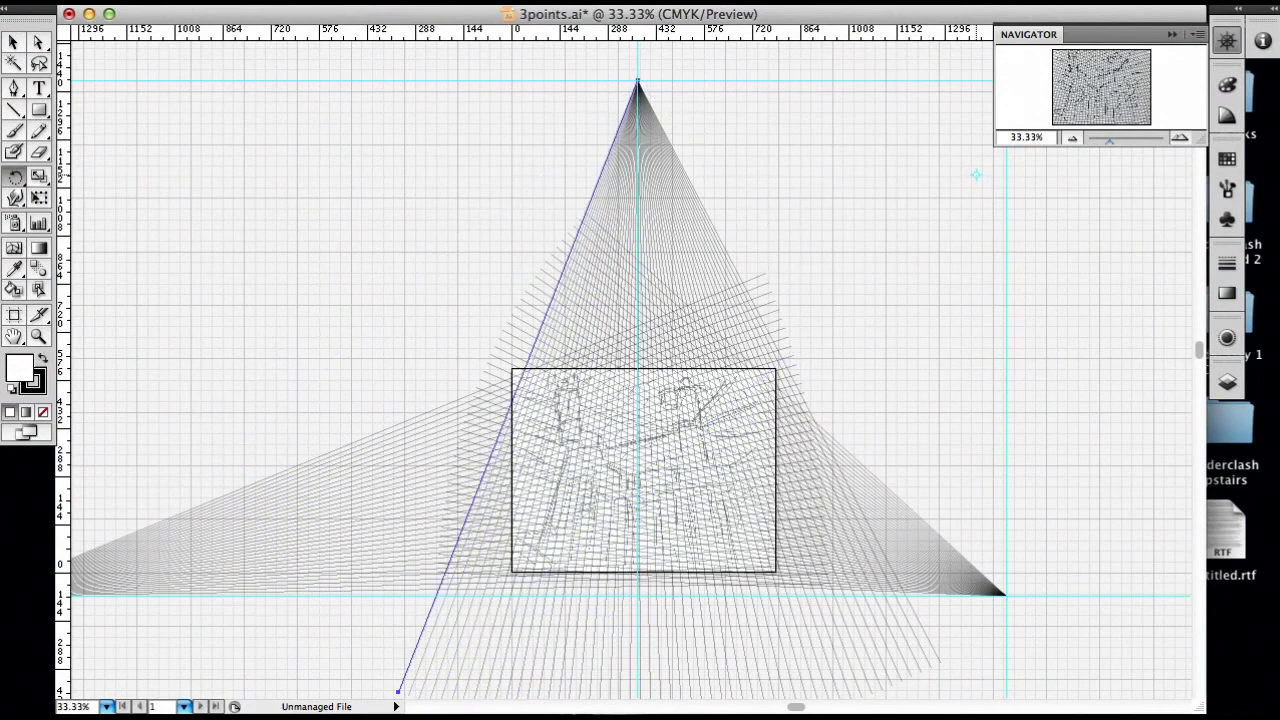
key("super+shift+z")
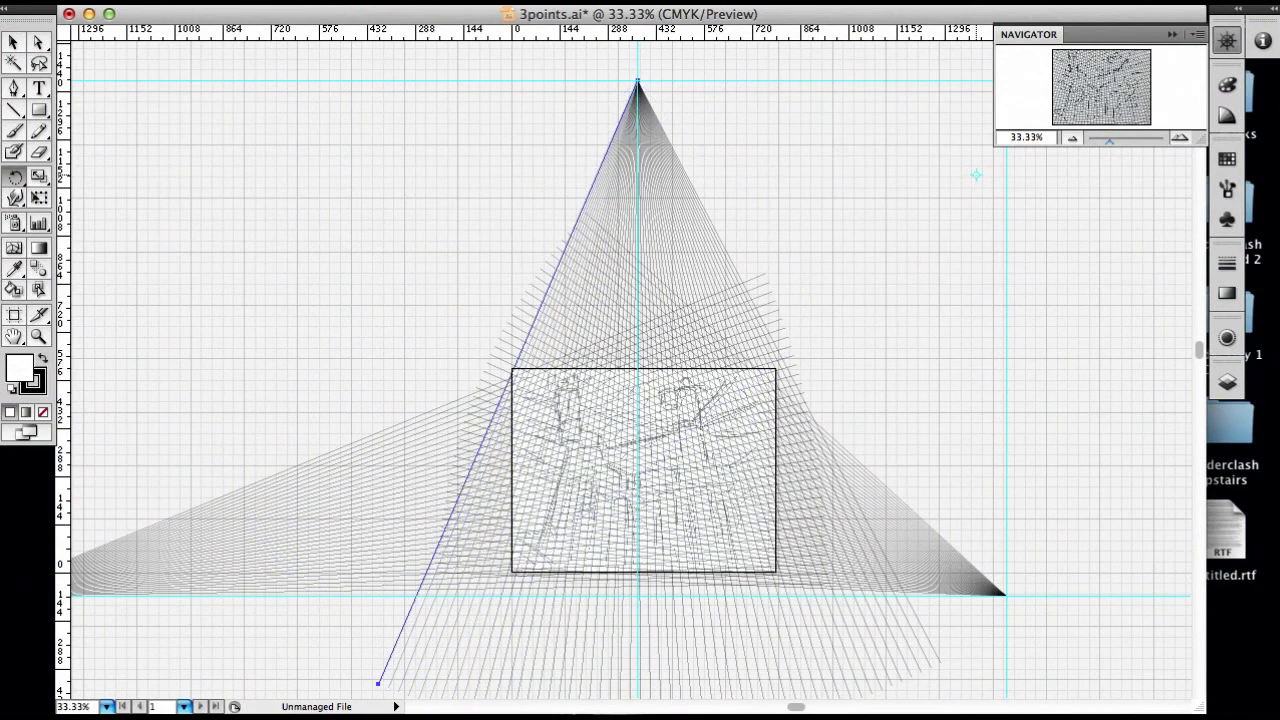
left_click(14, 42)
left_click(419, 200)
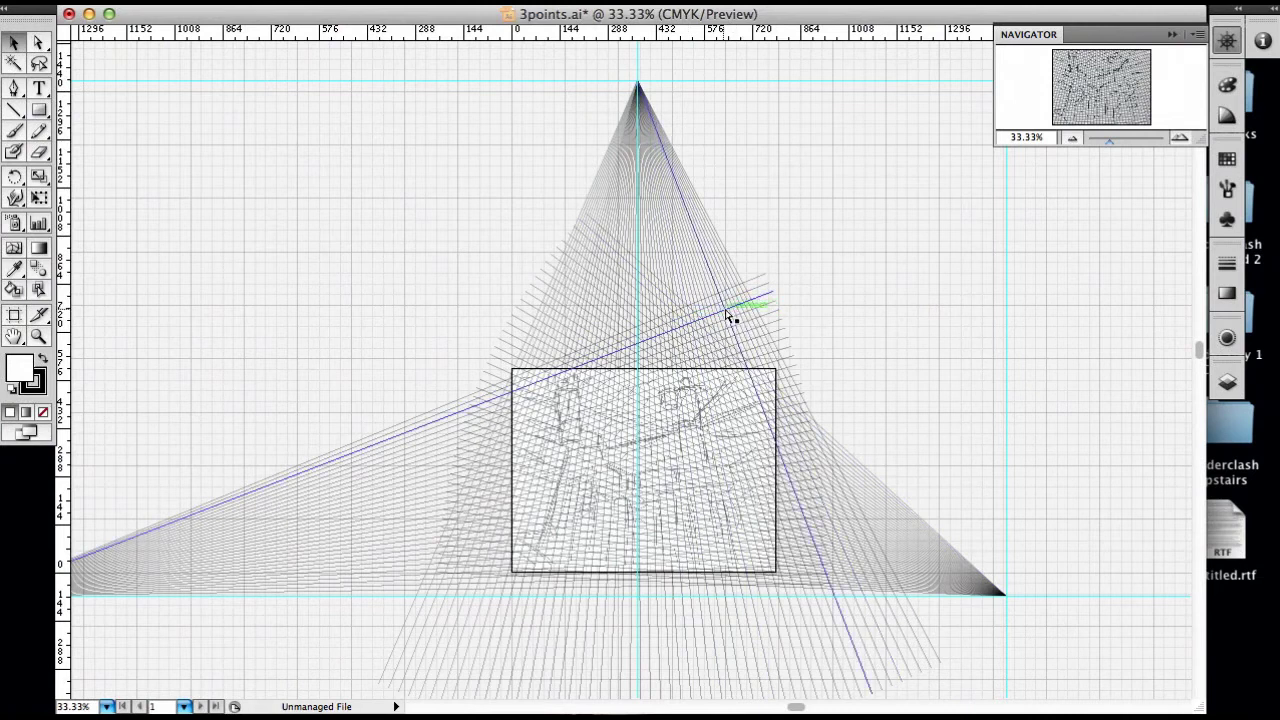
Select the whole fan of lines from the upper vanishing point and give it a green stroke
key("super+0")
left_click_drag(987, 320, 690, 96)
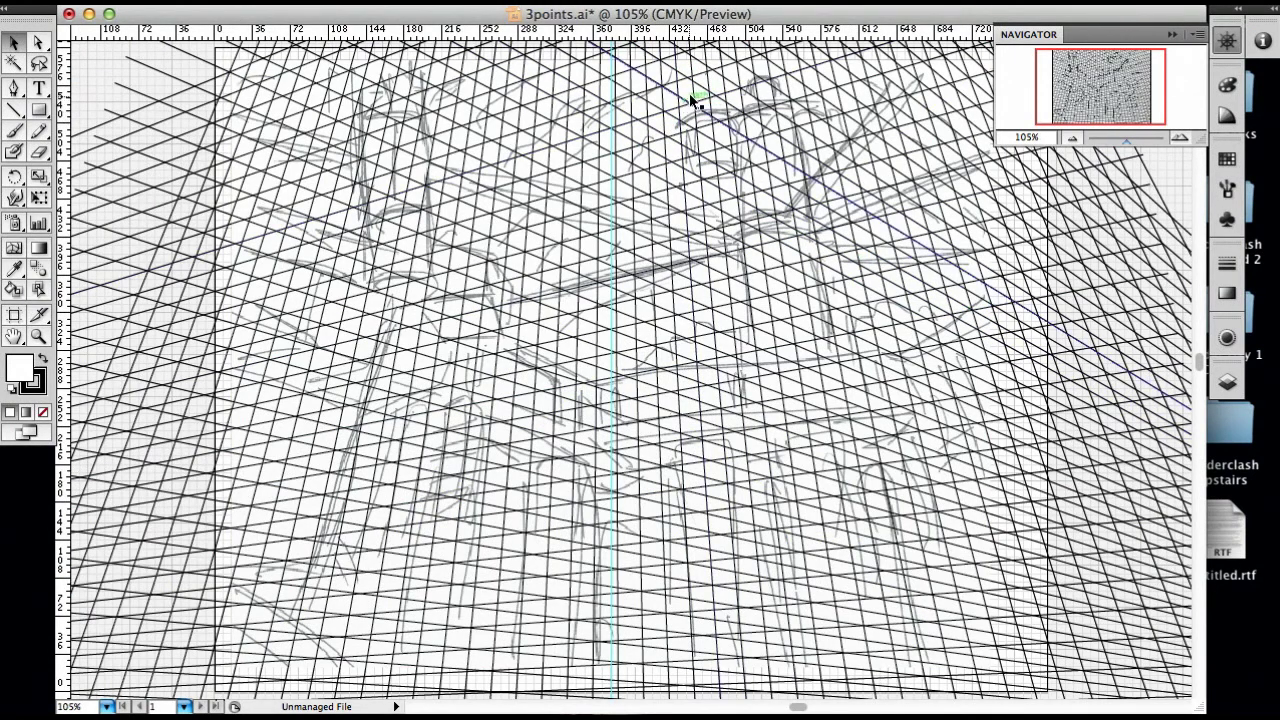
key("super+minus")
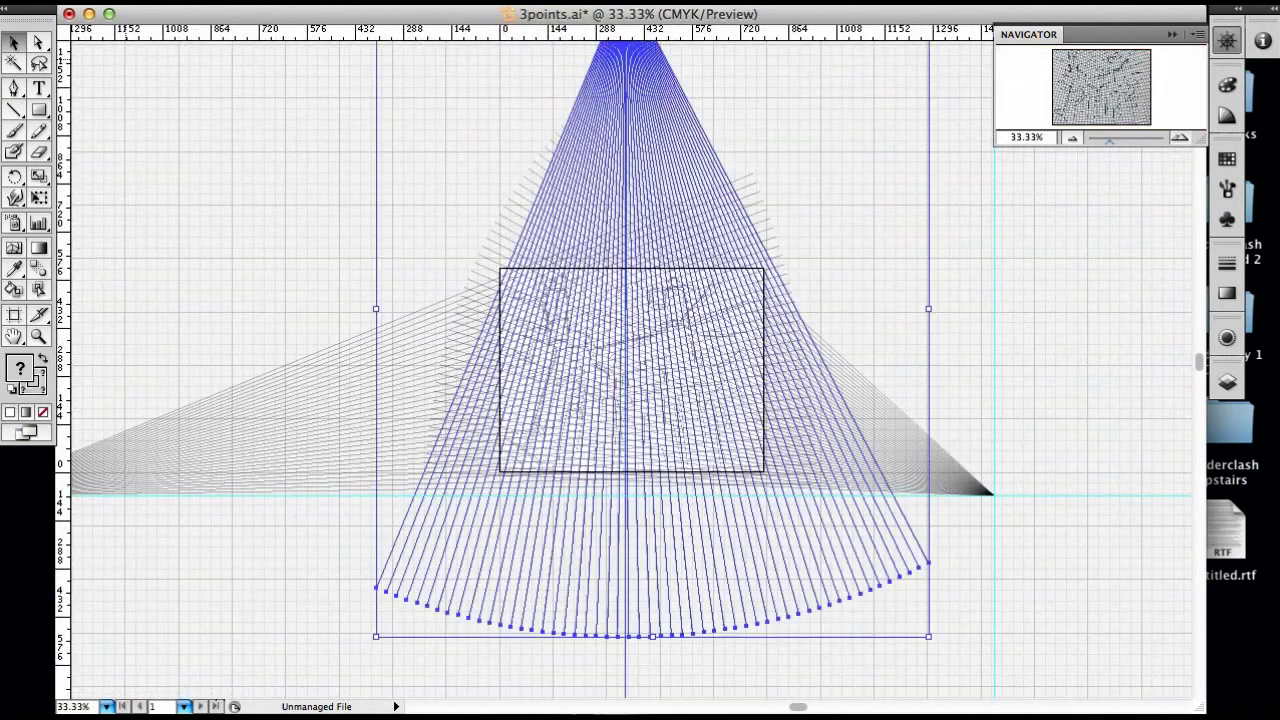
left_click(87, 14)
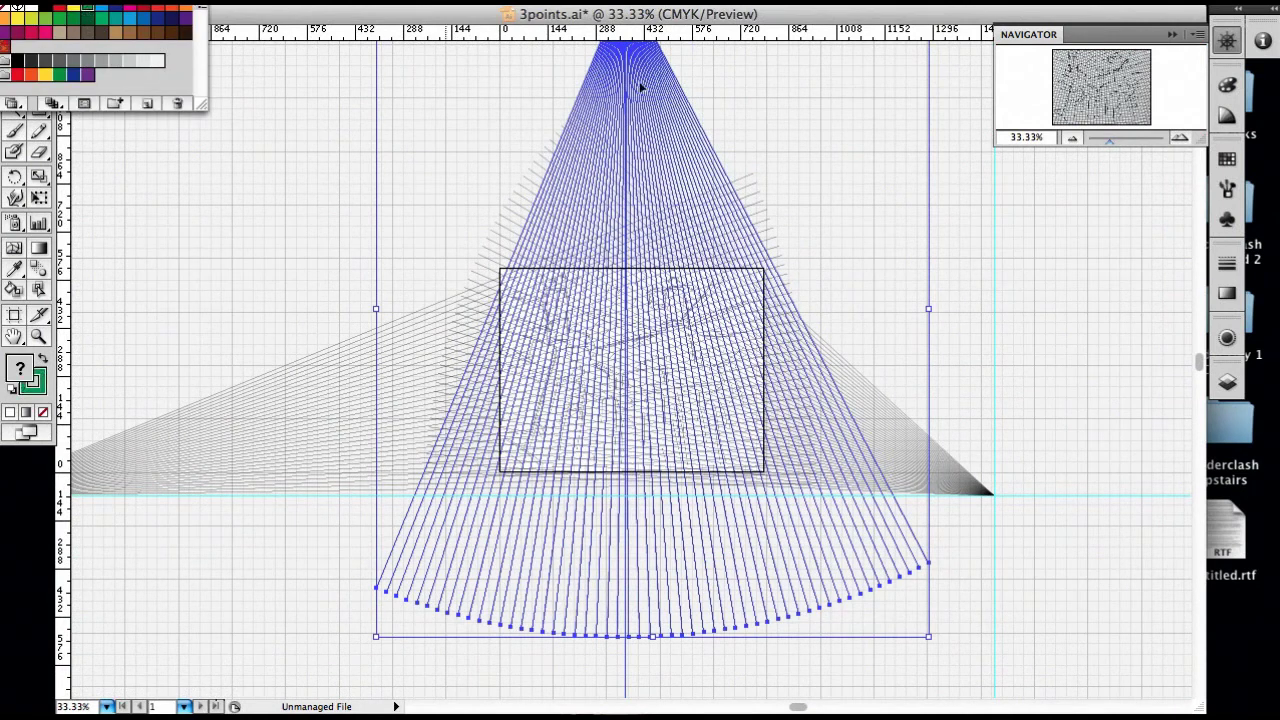
Select the fan of lines from the right vanishing point, give it a red stroke, and deselect it
left_click_drag(900, 376, 926, 524)
left_click(124, 2)
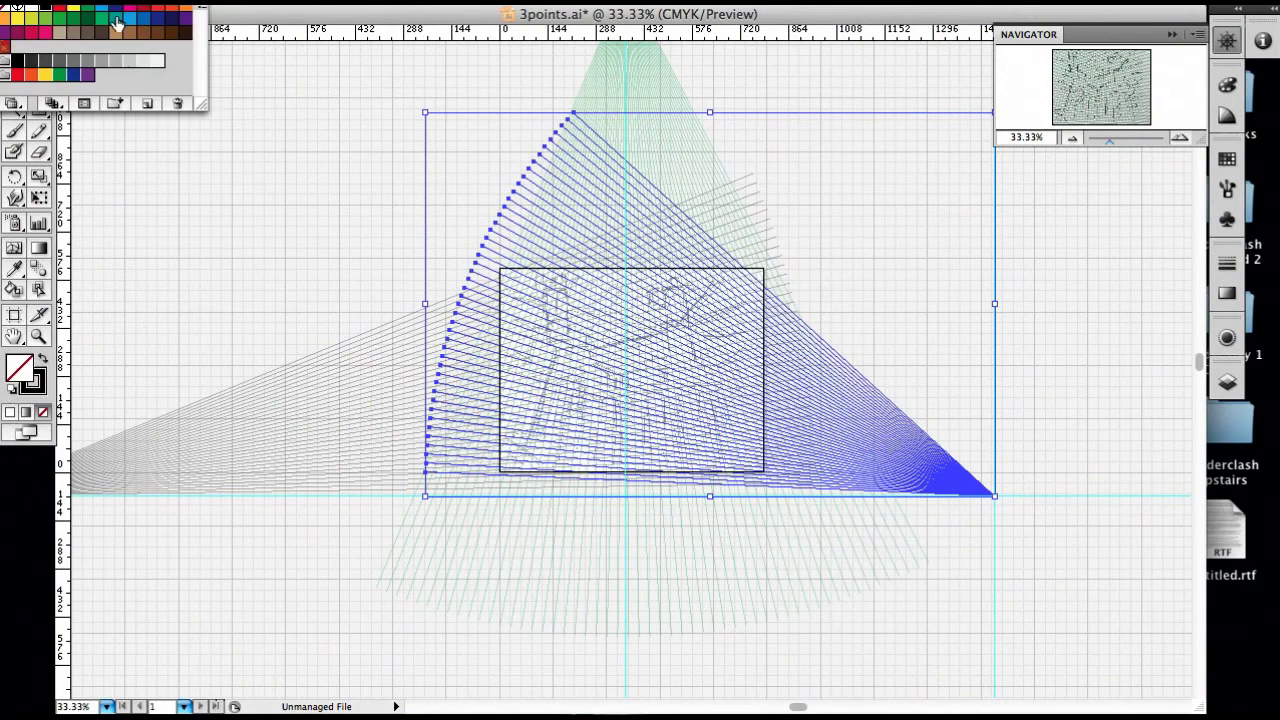
left_click(58, 9)
left_click(860, 228)
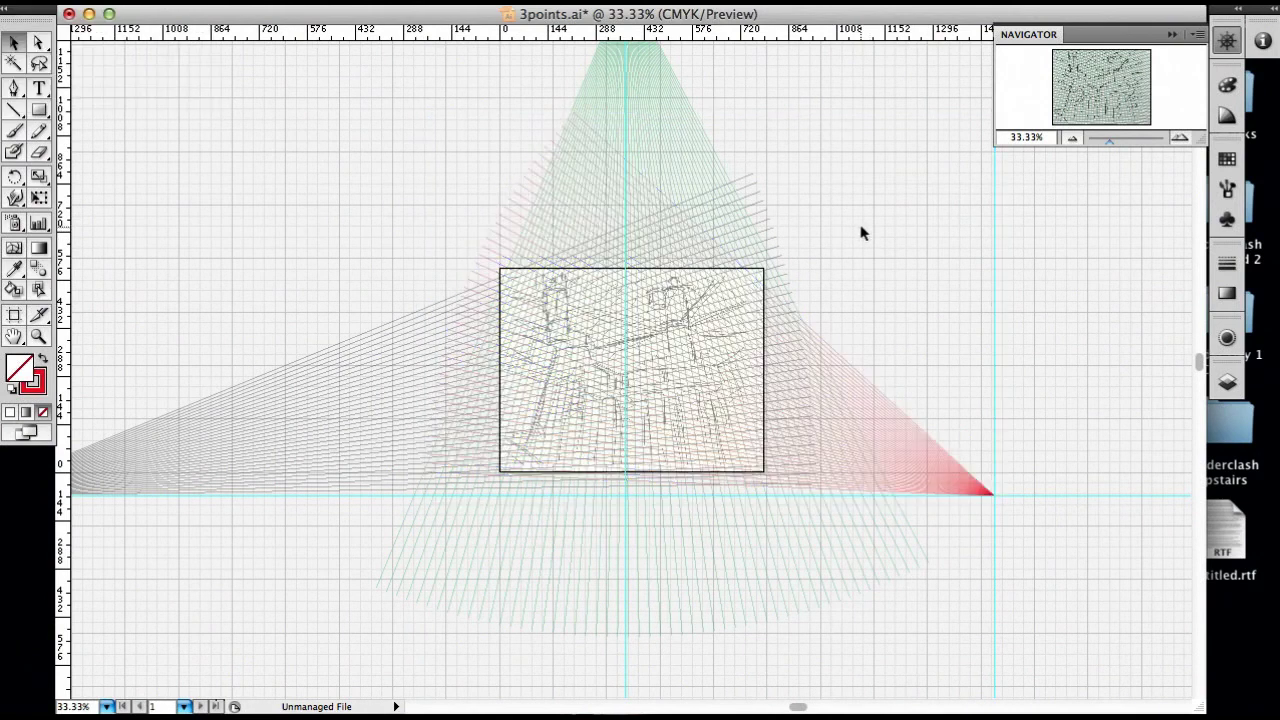
Examine how the coloured line fans overlay the sketch, both close up on the artboard and across all three vanishing points
key("z")
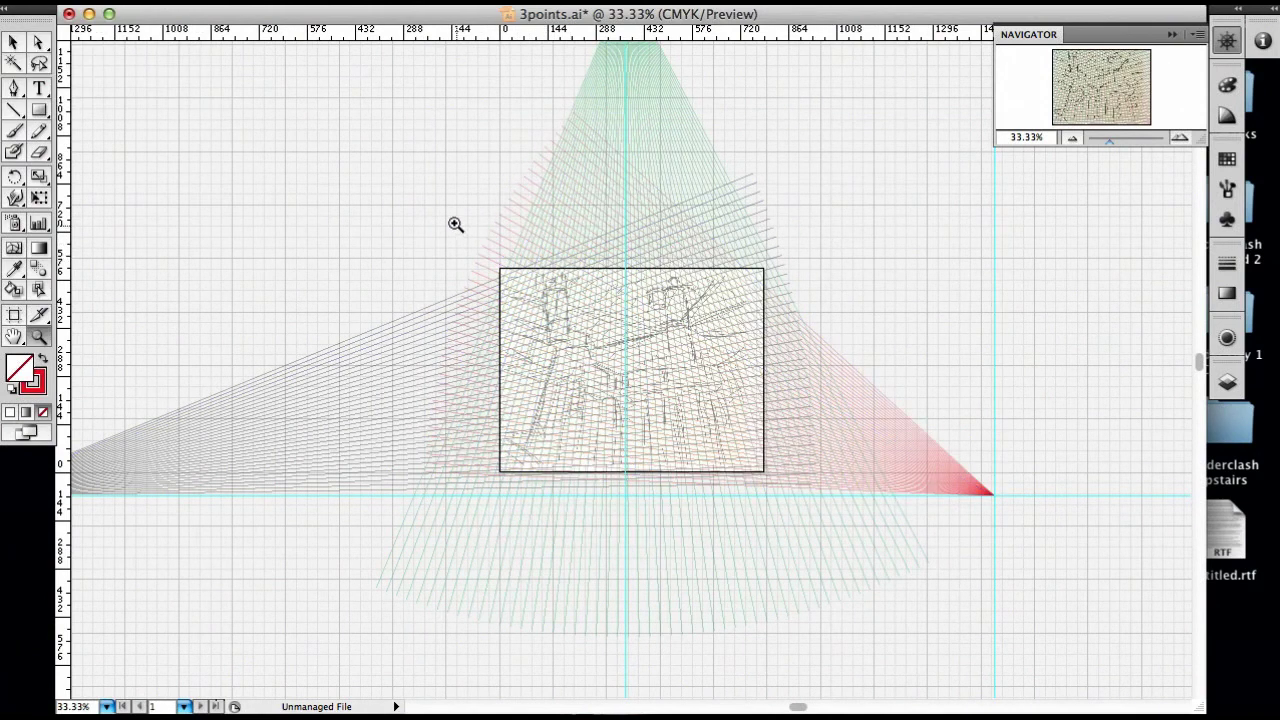
left_click_drag(449, 213, 826, 512)
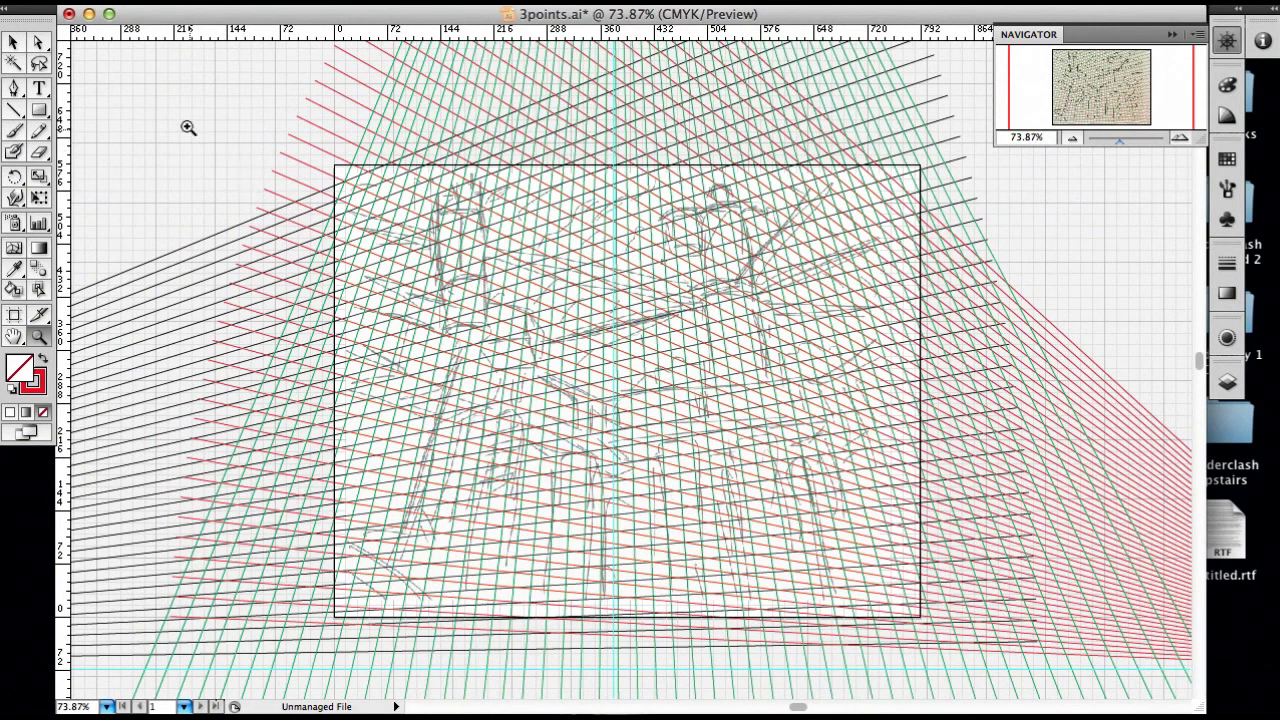
key("super+minus")
key("super+minus")
key("super+minus")
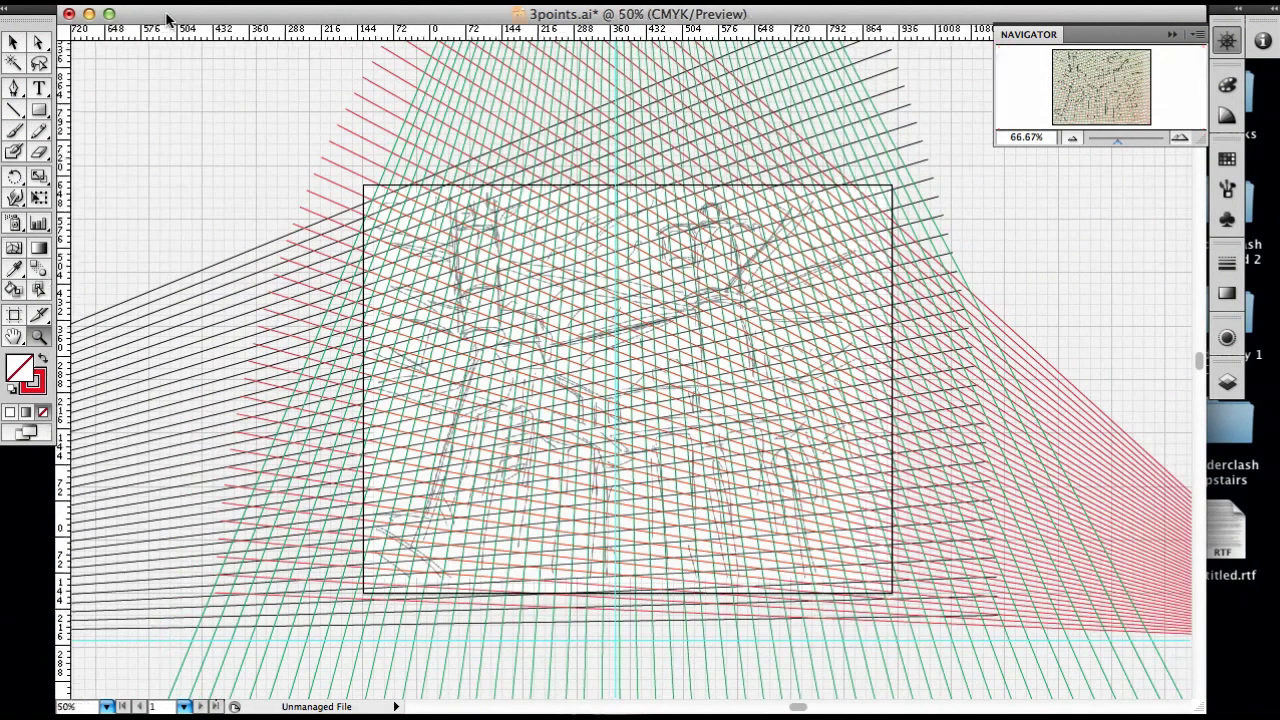
key("super+minus")
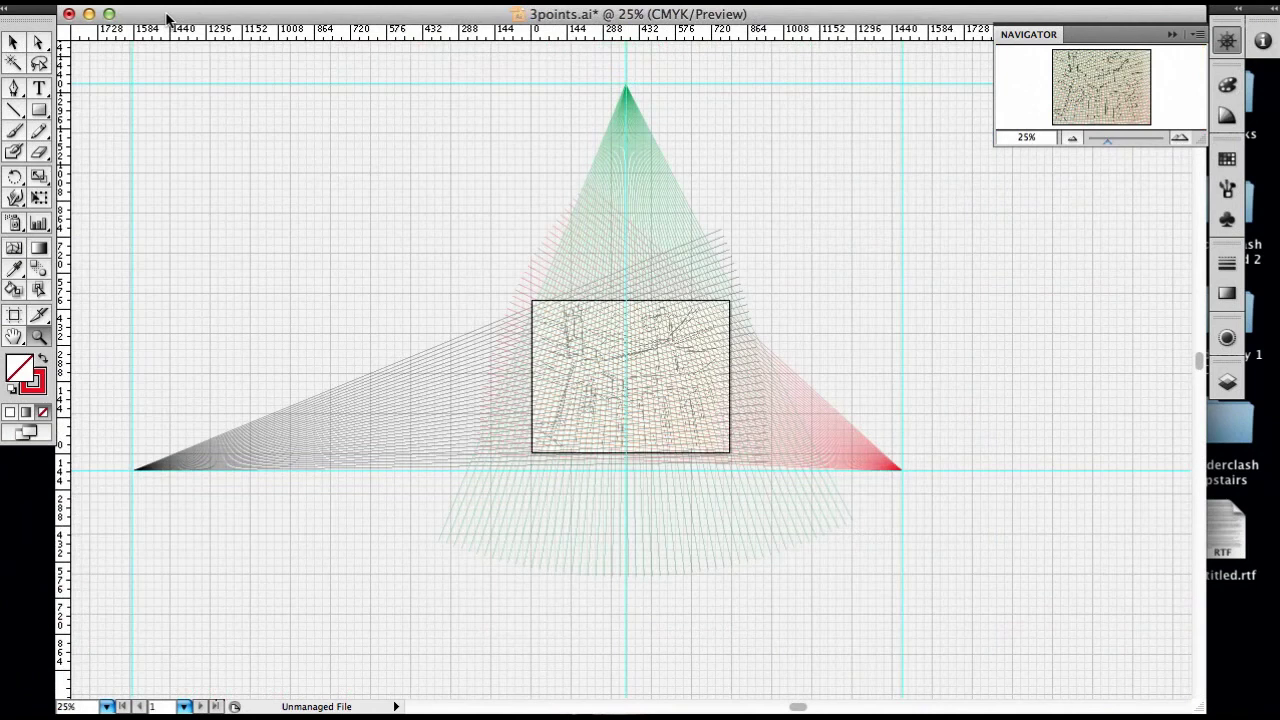
left_click(14, 42)
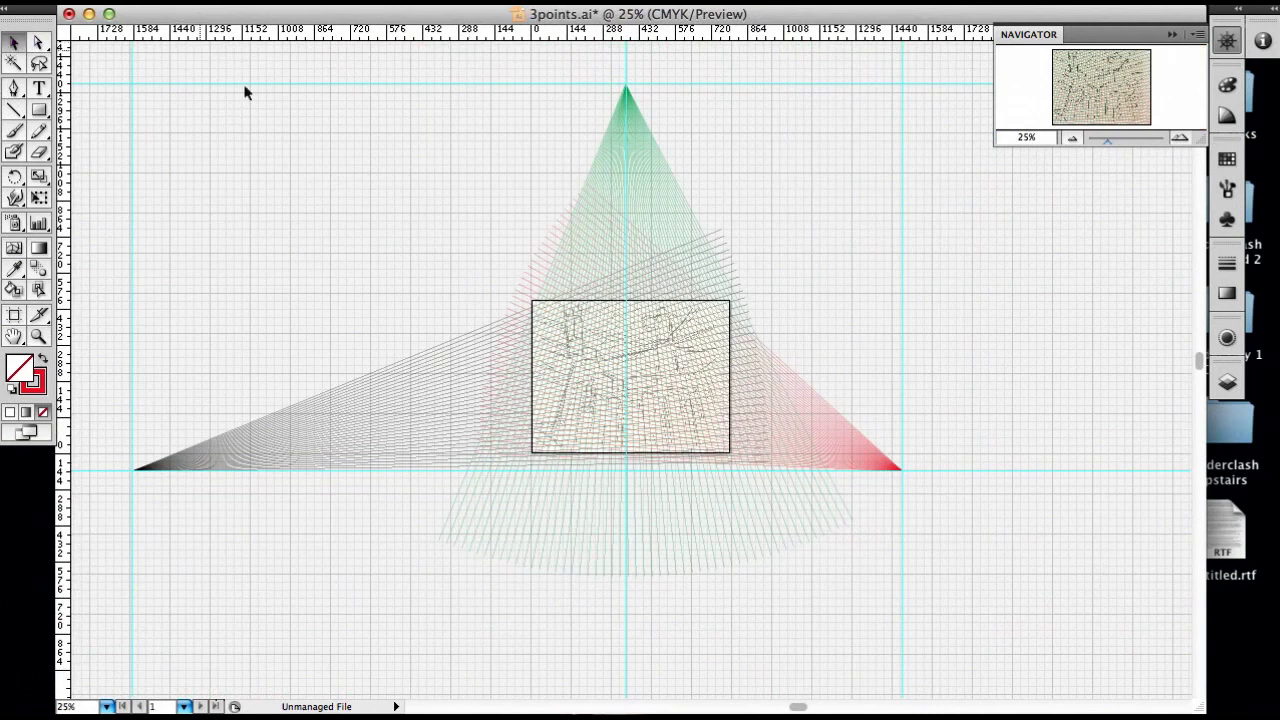